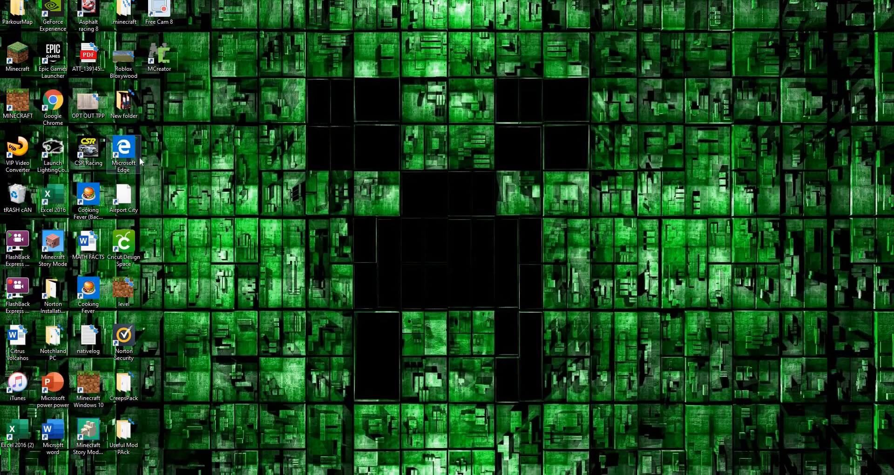
Open the Google homepage in Microsoft Edge through a web search and close the leftover Bing results tab.
{"action": "double_click", "coordinate": [124, 151]}
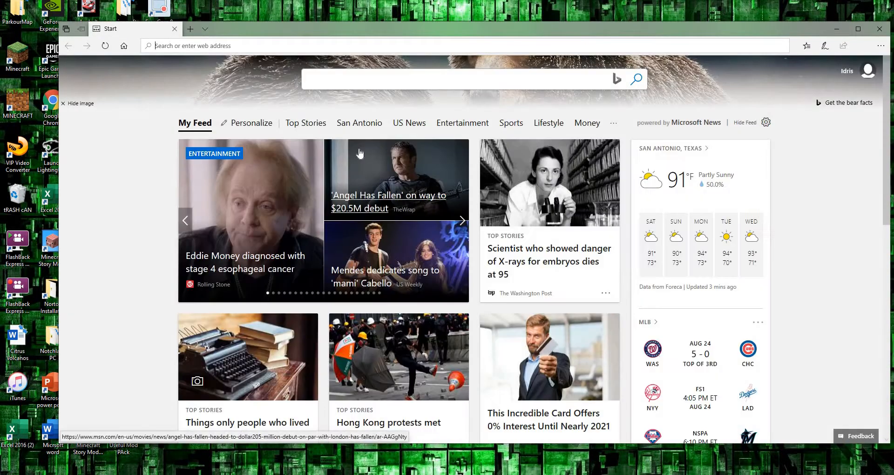
{"action": "type", "text": "goo"}
{"action": "type", "text": "g"}
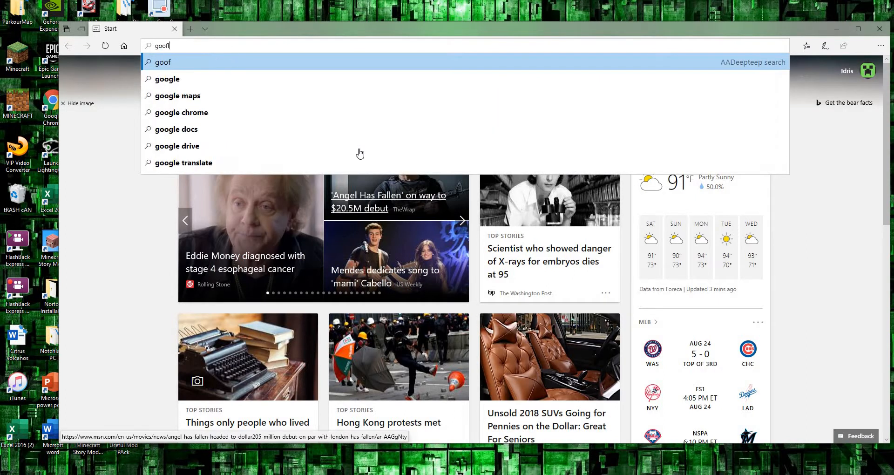
{"action": "key", "text": "Return"}
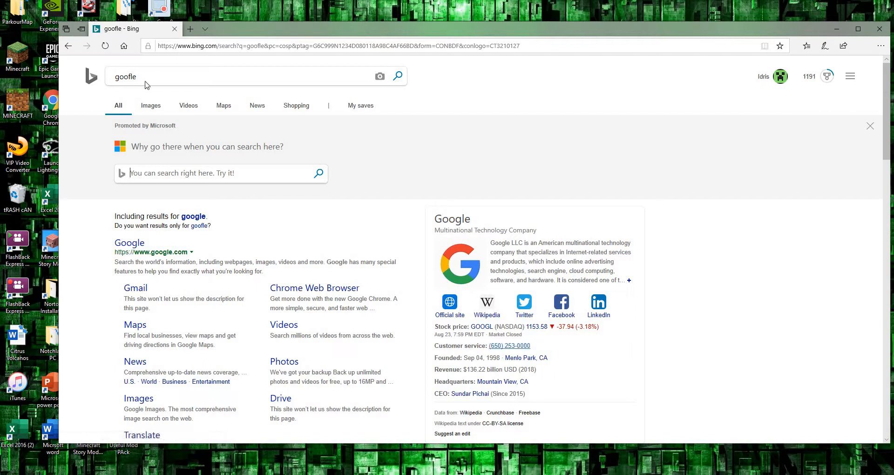
{"action": "left_click", "coordinate": [138, 251]}
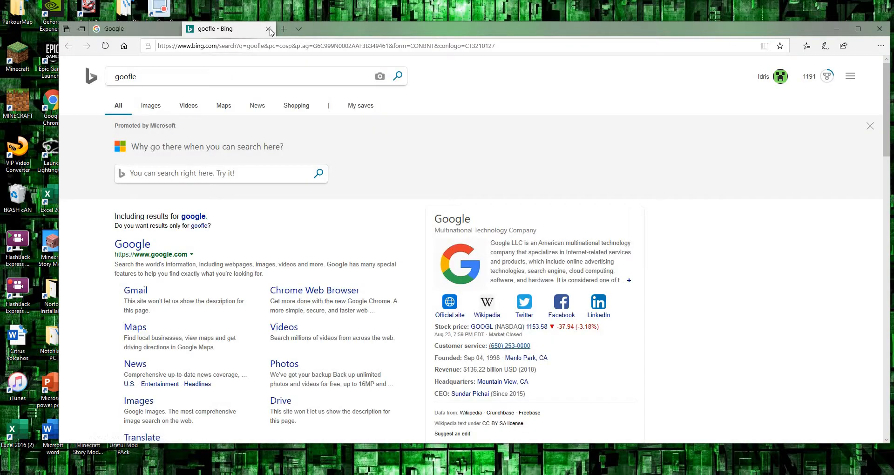
{"action": "left_click", "coordinate": [268, 29]}
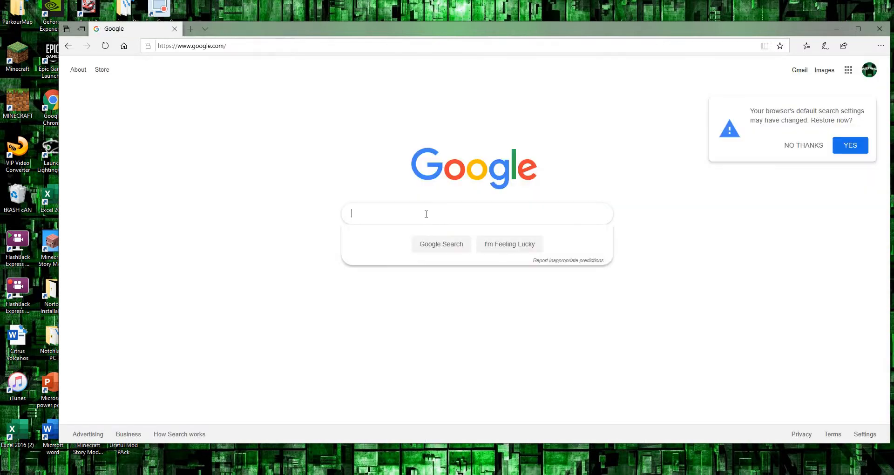
Search Google for "mcreator 1.12.2" and open the MCreator 1.7.6 [1.12.2] page on mcreator.net.
{"action": "left_click", "coordinate": [426, 214]}
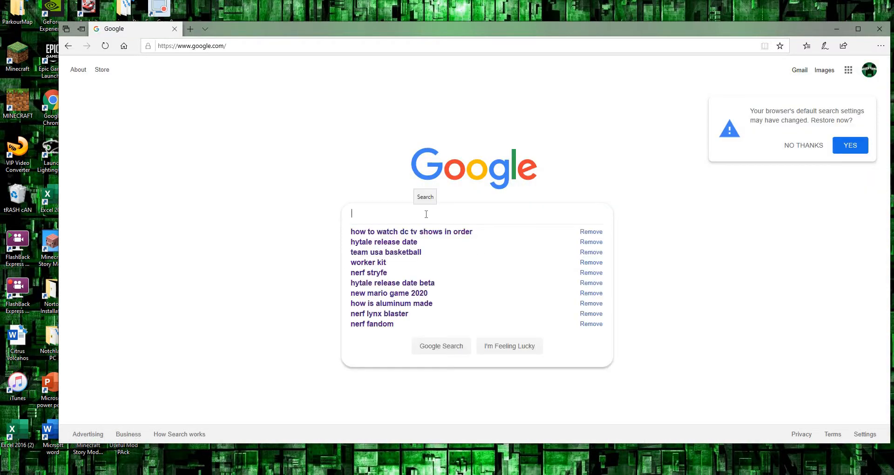
{"action": "type", "text": "MCrew"}
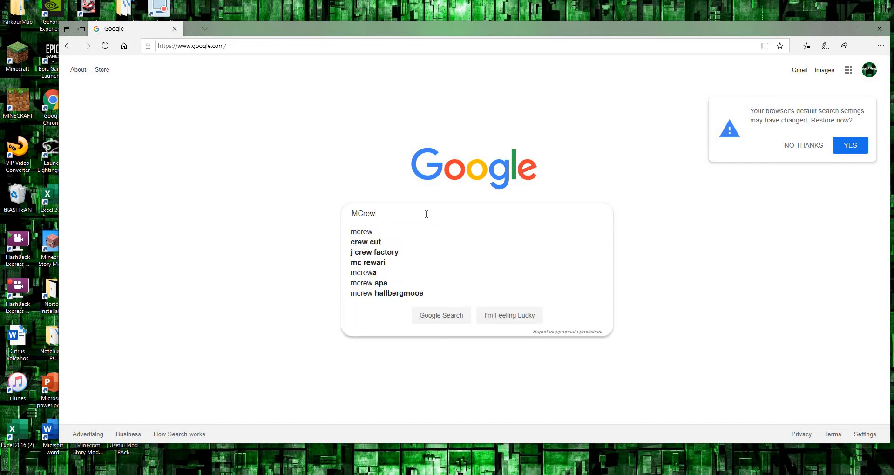
{"action": "key", "text": "BackSpace"}
{"action": "type", "text": "a"}
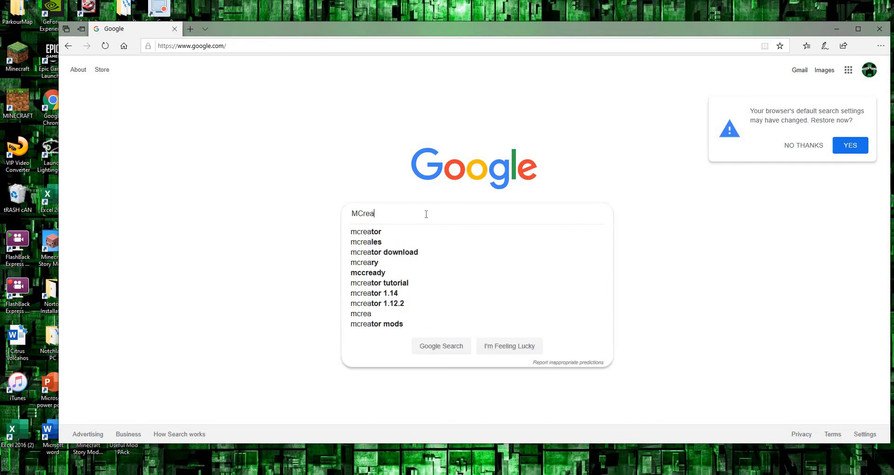
{"action": "left_click", "coordinate": [390, 304]}
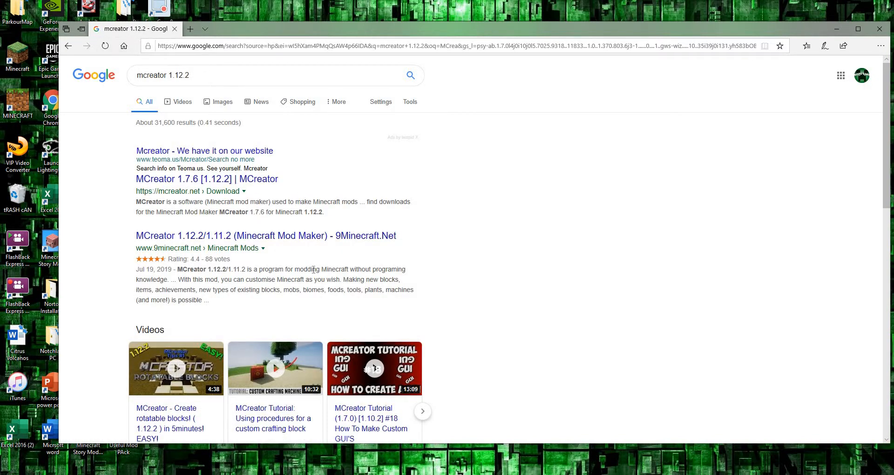
{"action": "left_click", "coordinate": [228, 184]}
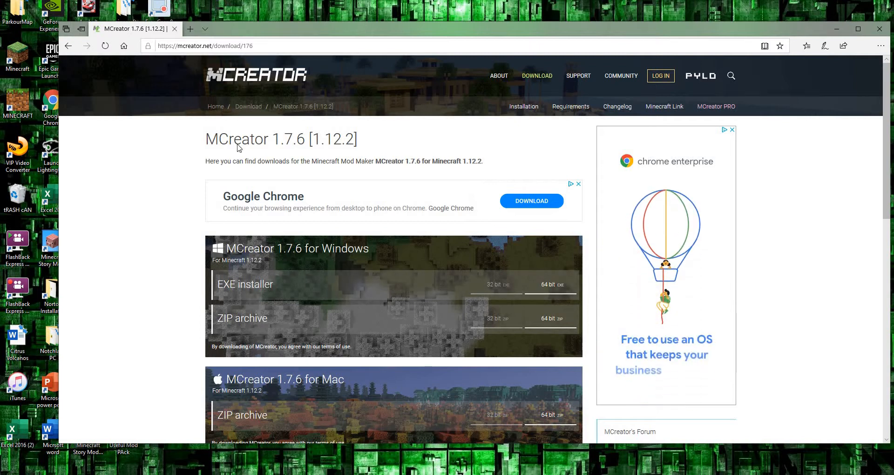
Request the 64-bit Windows EXE installer of MCreator 1.9.0 for Minecraft 1.12.2, then dismiss the download and close the browser.
{"action": "left_click", "coordinate": [257, 108]}
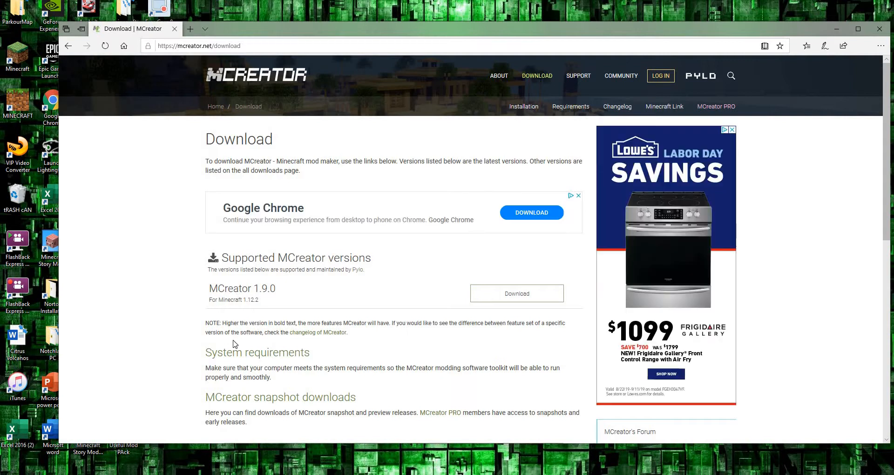
{"action": "left_click", "coordinate": [511, 295]}
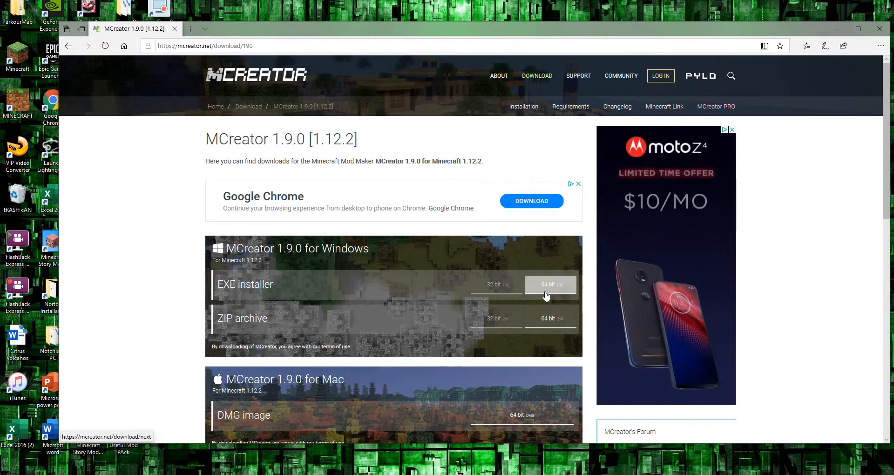
{"action": "left_click", "coordinate": [576, 292]}
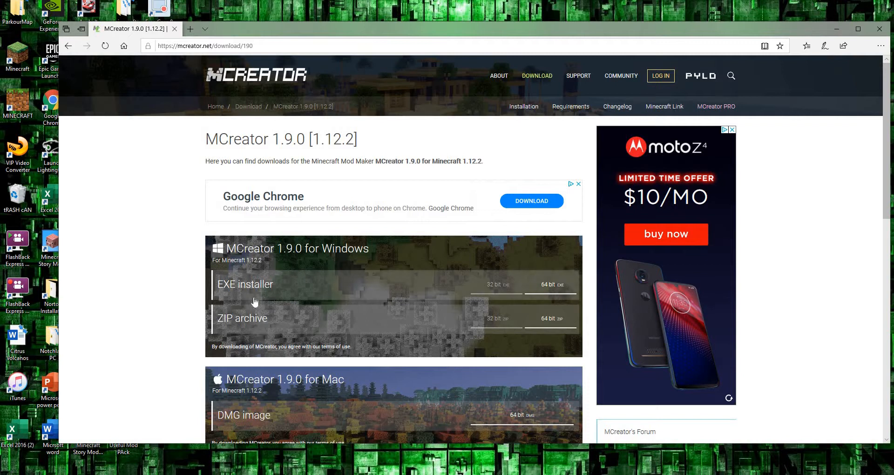
{"action": "left_click", "coordinate": [556, 289]}
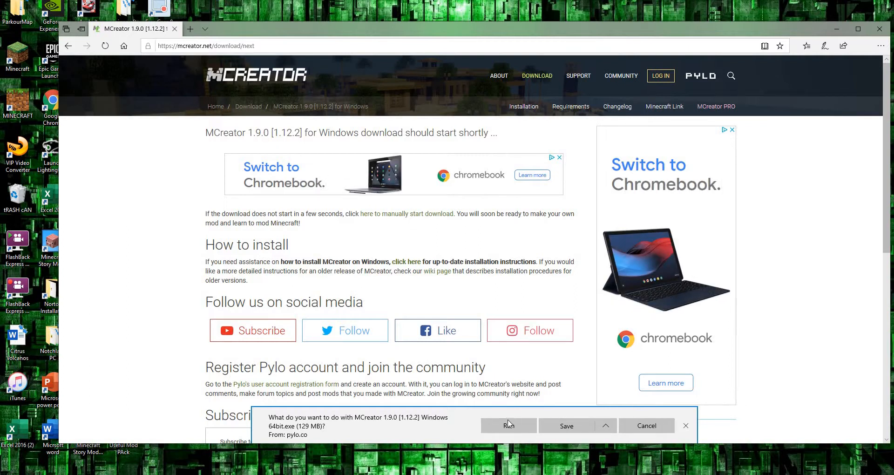
{"action": "left_click", "coordinate": [692, 418]}
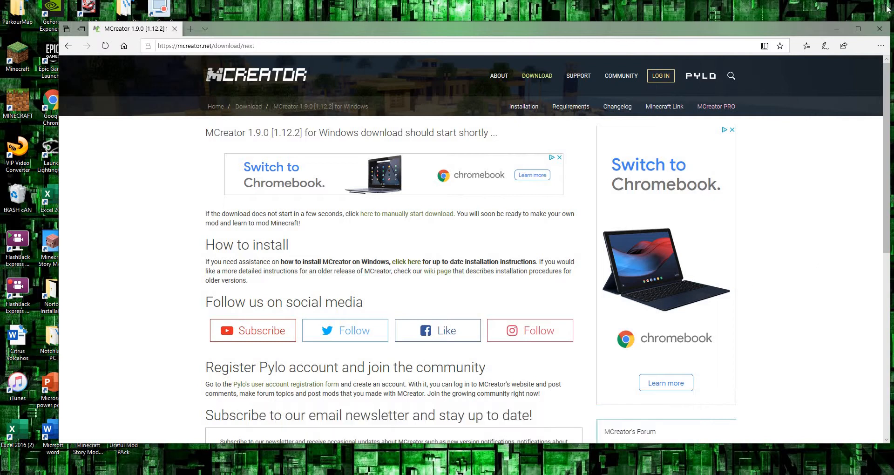
{"action": "left_click", "coordinate": [875, 27]}
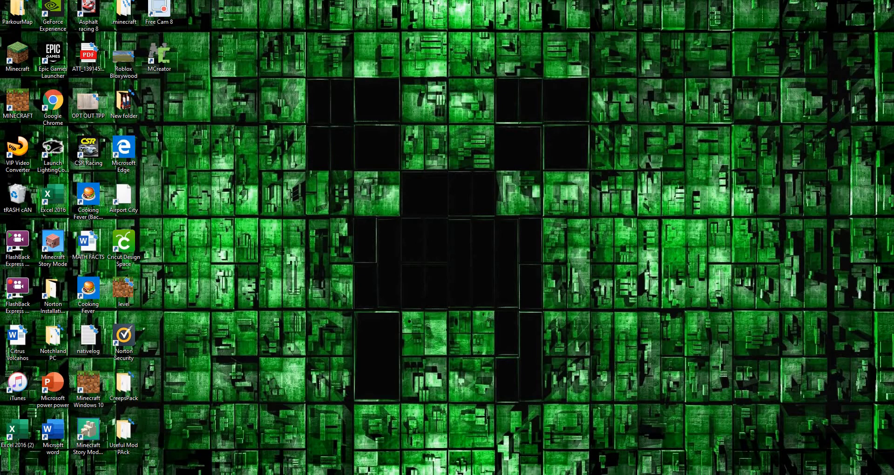
Launch MCreator without logging in to Pylo and set up a new workspace with the mod display name CopperMod.
{"action": "double_click", "coordinate": [171, 58]}
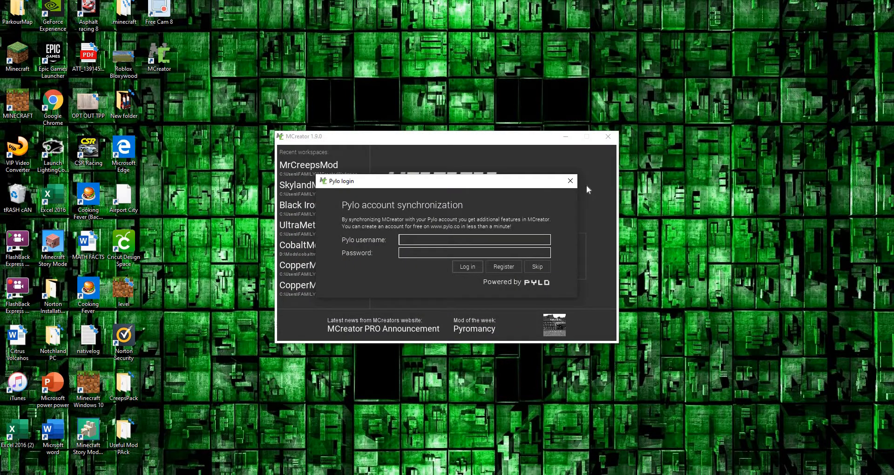
{"action": "left_click", "coordinate": [570, 182]}
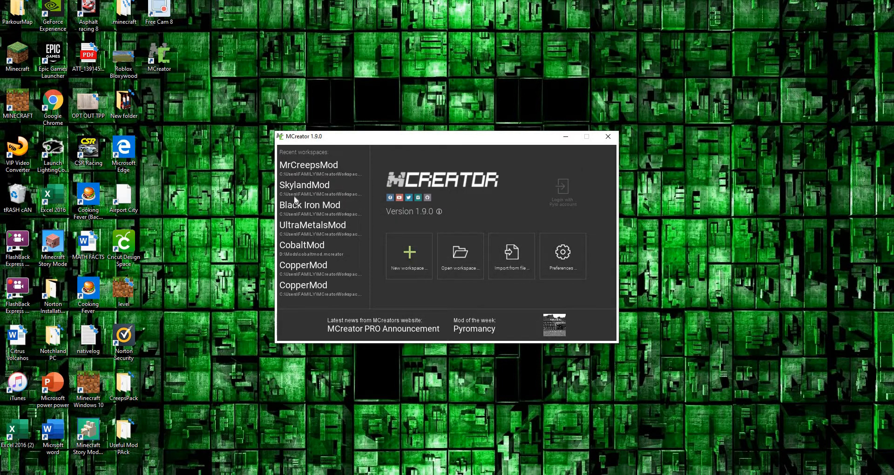
{"action": "left_click", "coordinate": [414, 258]}
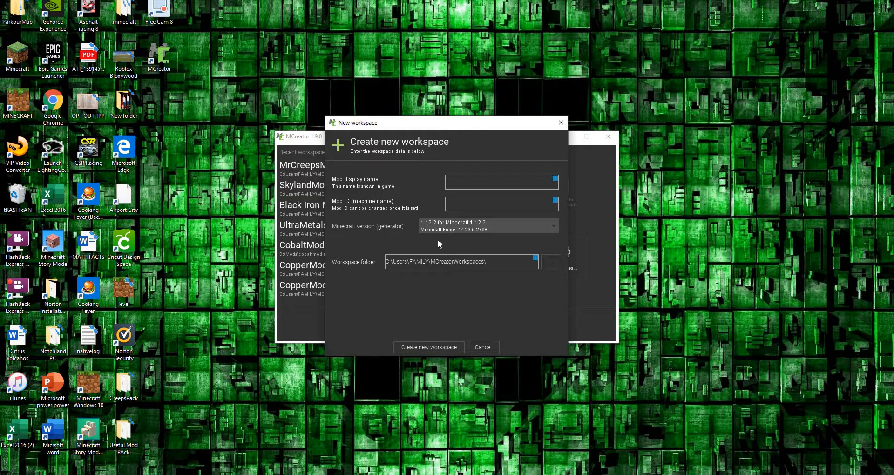
{"action": "type", "text": "CopperMod"}
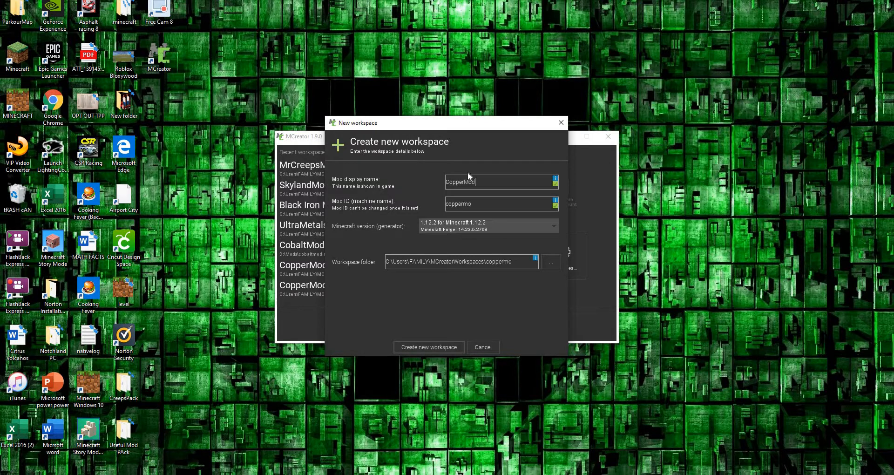
{"action": "left_click", "coordinate": [442, 347]}
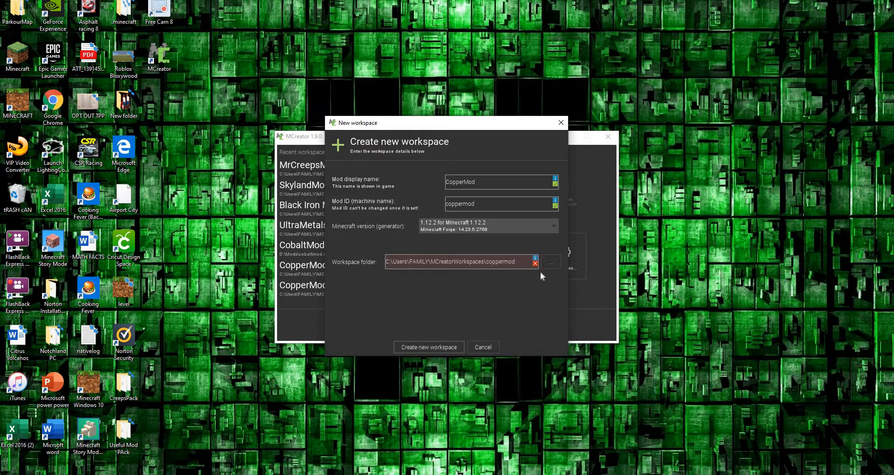
{"action": "mouse_move", "coordinate": [538, 263]}
{"action": "left_click", "coordinate": [550, 262]}
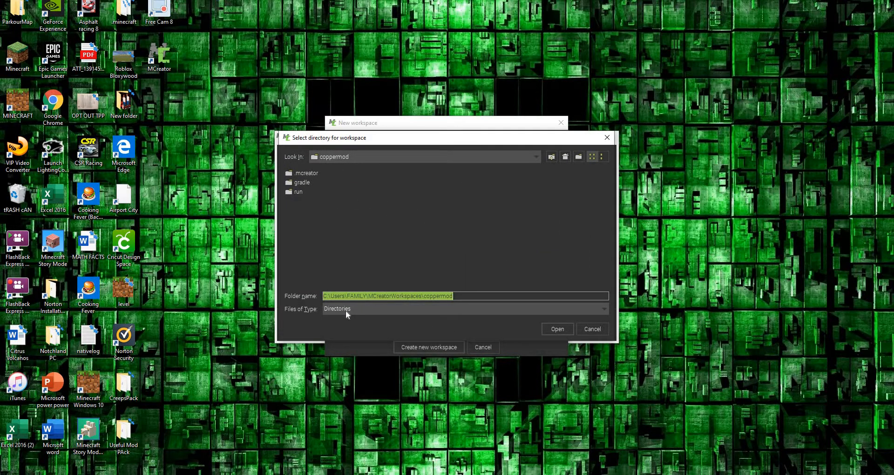
{"action": "left_click", "coordinate": [551, 156]}
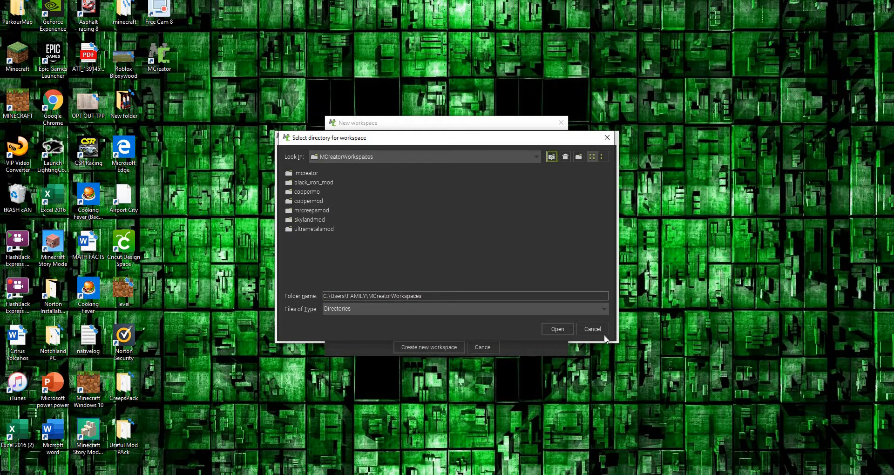
{"action": "left_click", "coordinate": [593, 328]}
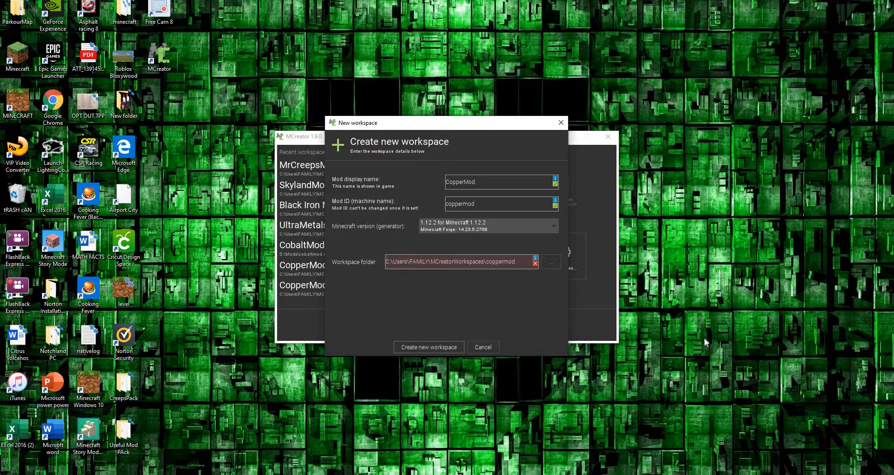
Change the mod display name to CopperMod2.0 and create the new workspace.
{"action": "type", "text": "2"}
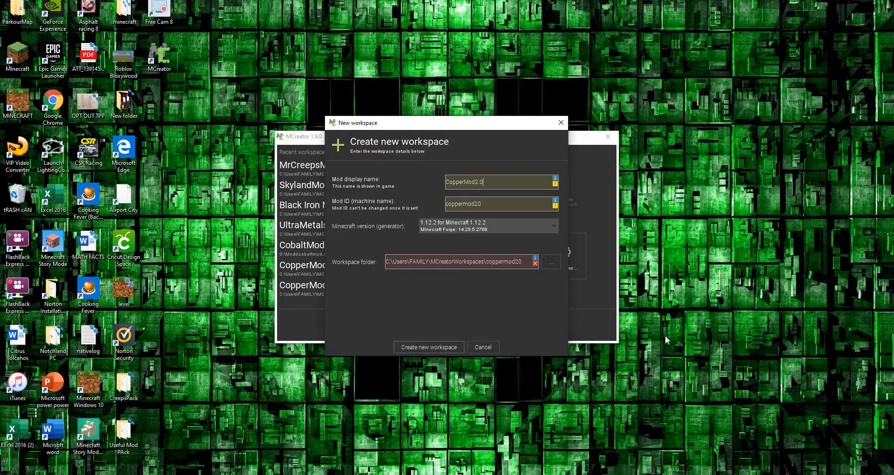
{"action": "left_click", "coordinate": [453, 349]}
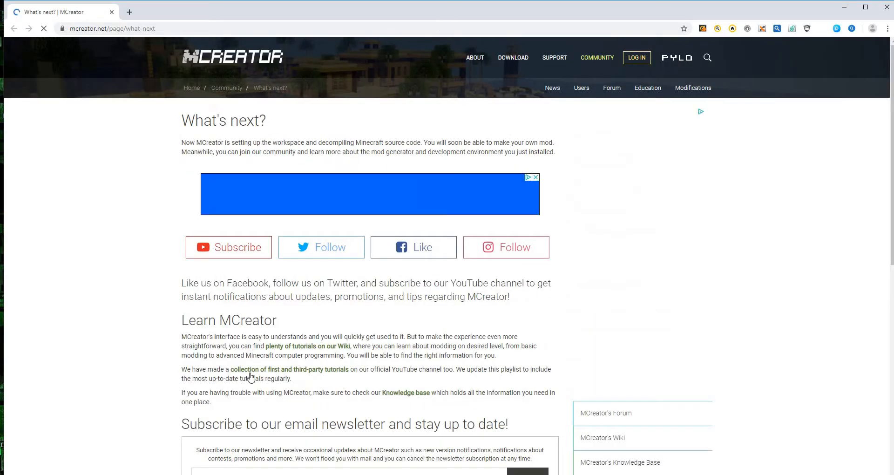
Skim and close the What's next web page, accept the Gradle setup notice, and maximize the MCreator window.
{"action": "scroll", "coordinate": [259, 354], "scroll_direction": "down", "scroll_amount": 5}
{"action": "scroll", "coordinate": [261, 341], "scroll_direction": "down", "scroll_amount": 4}
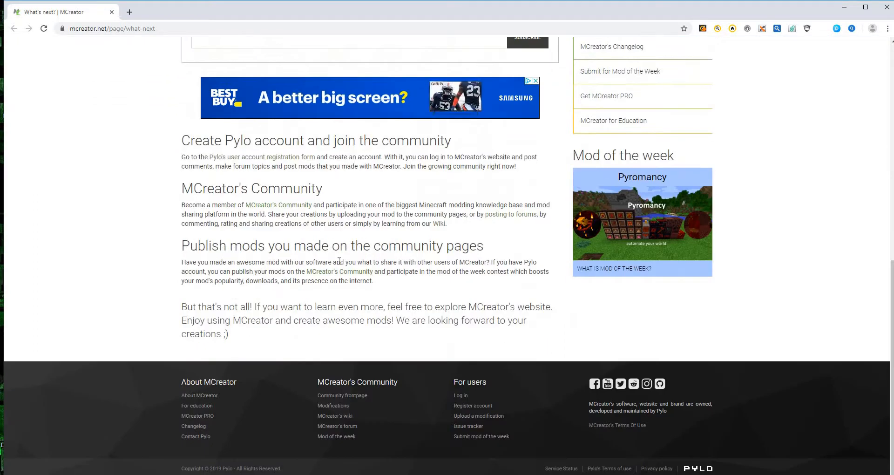
{"action": "scroll", "coordinate": [342, 312], "scroll_direction": "up", "scroll_amount": 5}
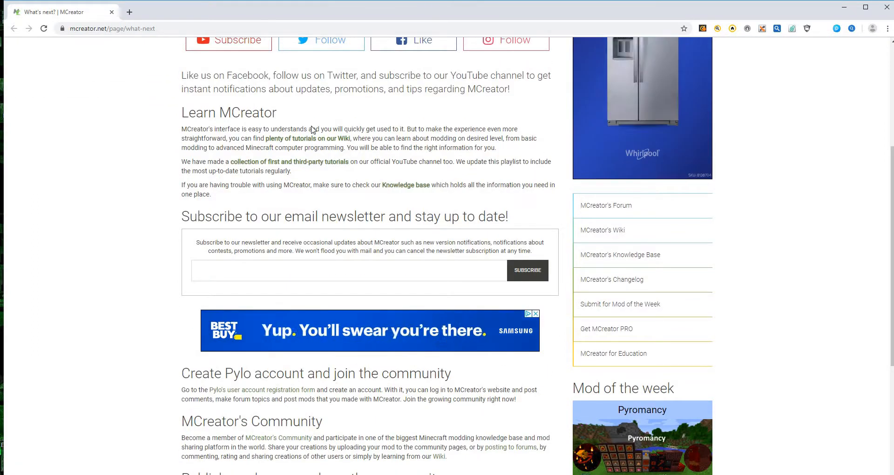
{"action": "scroll", "coordinate": [303, 149], "scroll_direction": "down", "scroll_amount": 1}
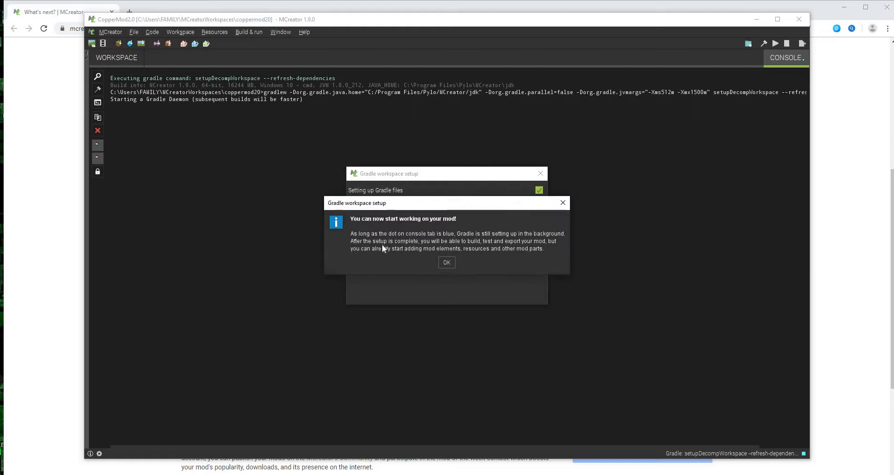
{"action": "left_click", "coordinate": [887, 9]}
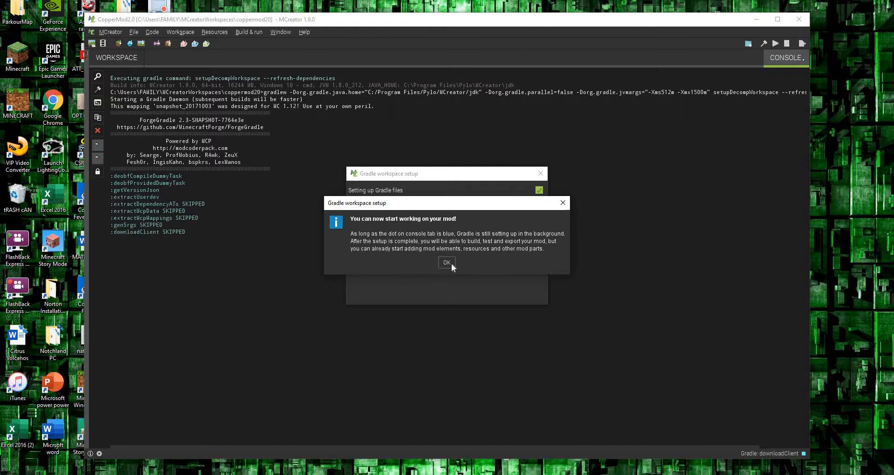
{"action": "left_click", "coordinate": [777, 21]}
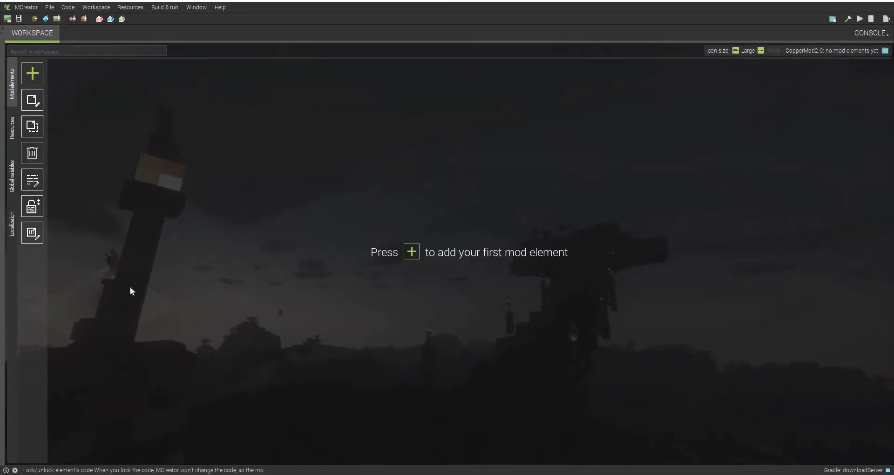
{"action": "left_click", "coordinate": [40, 77]}
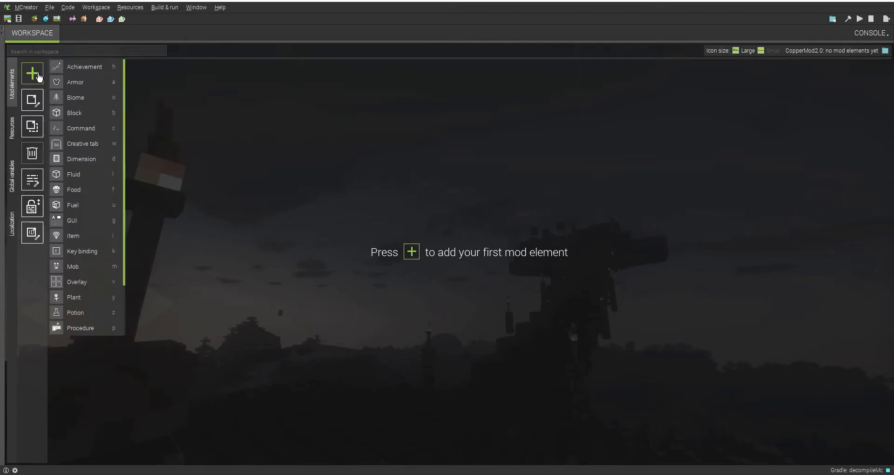
{"action": "left_click", "coordinate": [149, 315]}
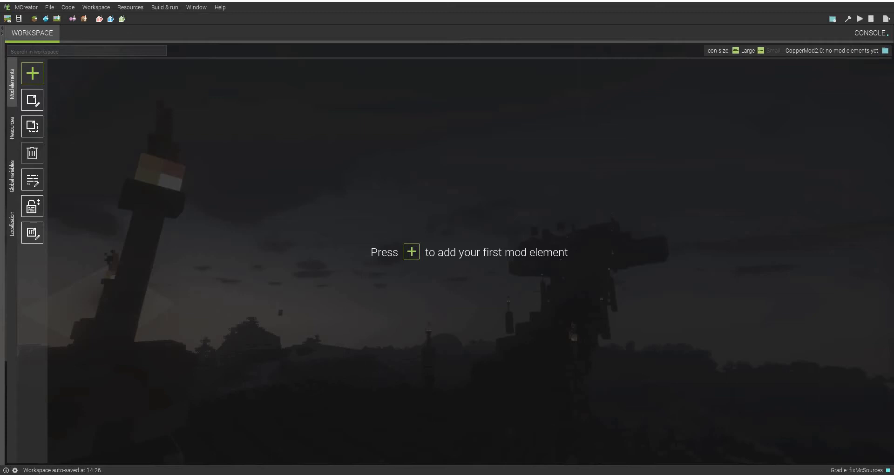
{"action": "left_click", "coordinate": [37, 77]}
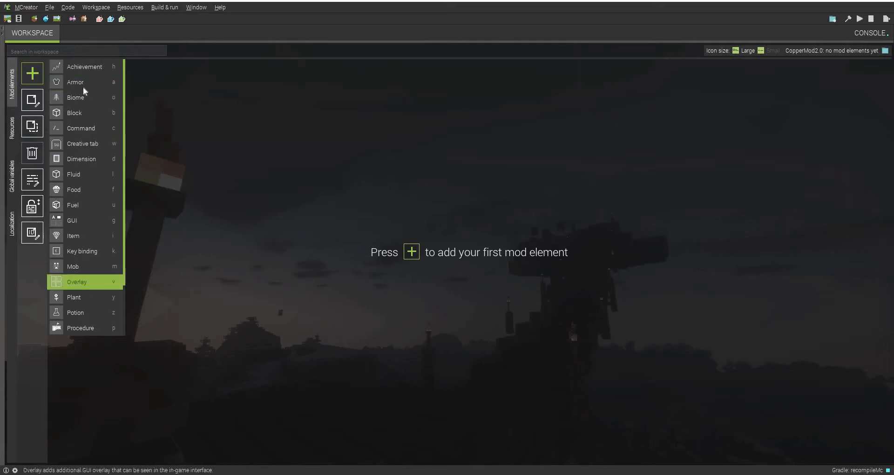
{"action": "left_click", "coordinate": [32, 73]}
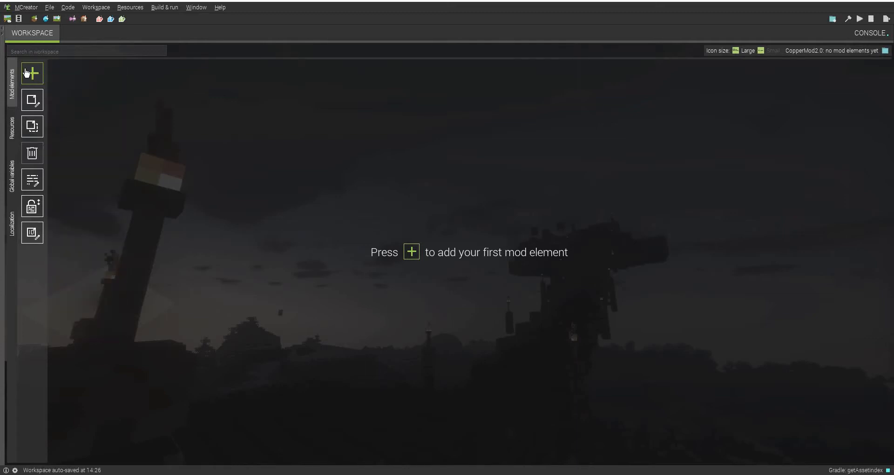
Create a new Item mod element named Copper.
{"action": "left_click", "coordinate": [32, 73]}
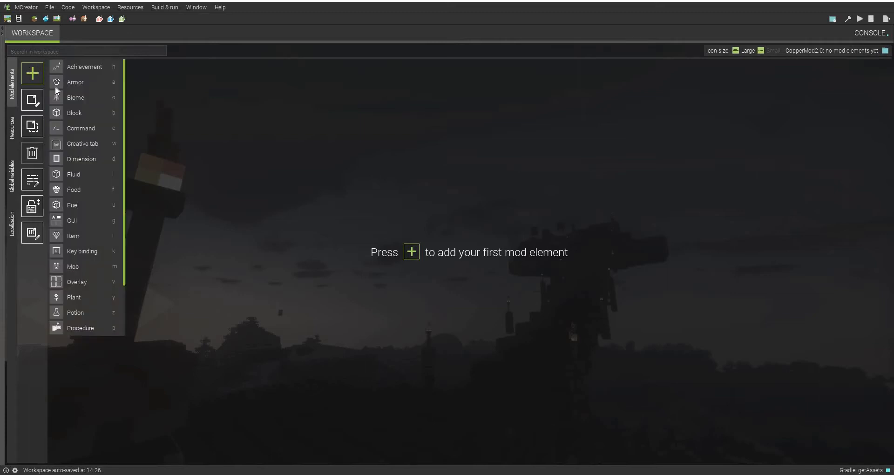
{"action": "left_click", "coordinate": [67, 238]}
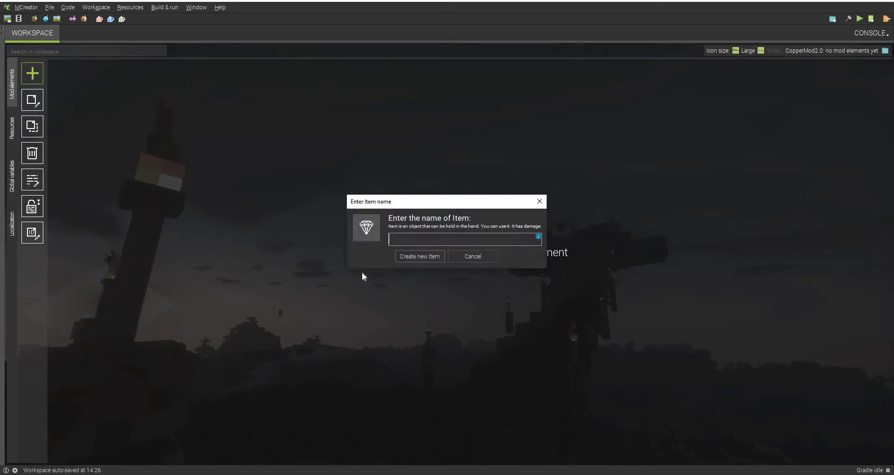
{"action": "type", "text": "Copper"}
{"action": "left_click", "coordinate": [412, 257]}
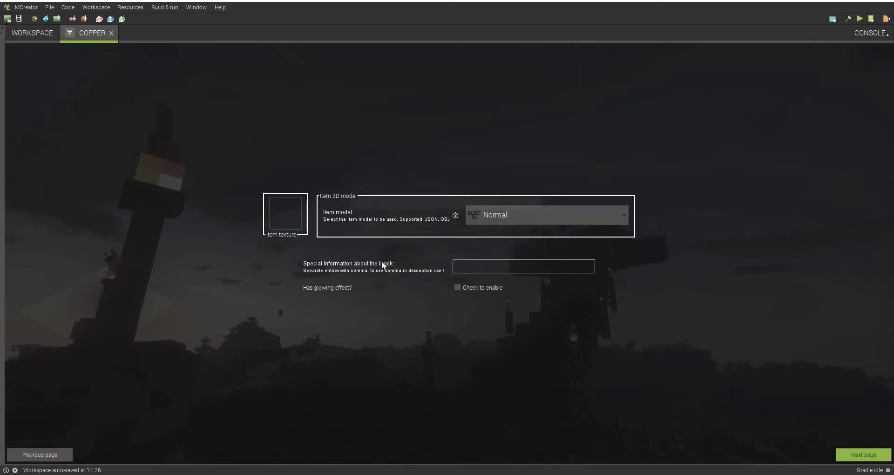
Start a new template-based texture for the Copper item, dismissing the texture import.
{"action": "left_click", "coordinate": [289, 209]}
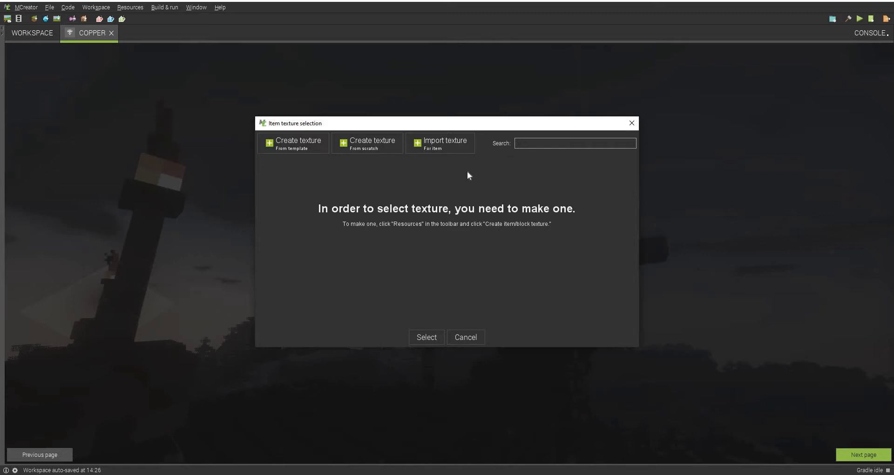
{"action": "left_click", "coordinate": [444, 145]}
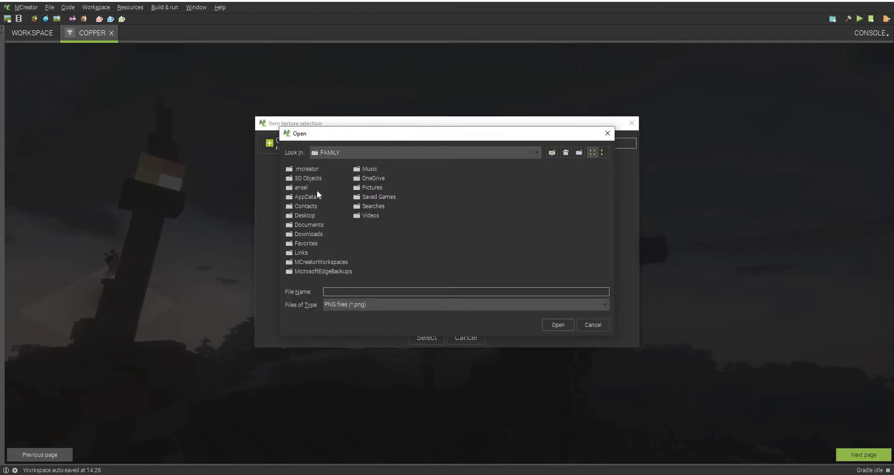
{"action": "left_click", "coordinate": [607, 133]}
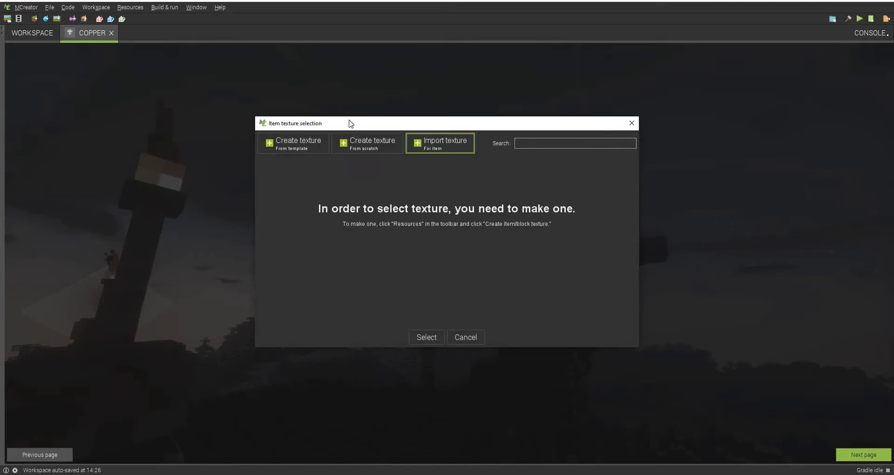
{"action": "left_click", "coordinate": [280, 154]}
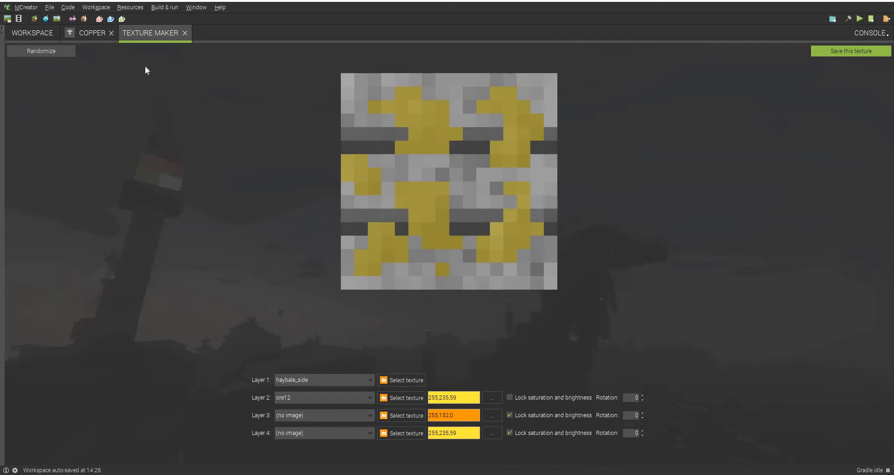
Randomize the template texture three times to preview different layer combinations.
{"action": "left_click", "coordinate": [41, 52]}
{"action": "left_click", "coordinate": [41, 52]}
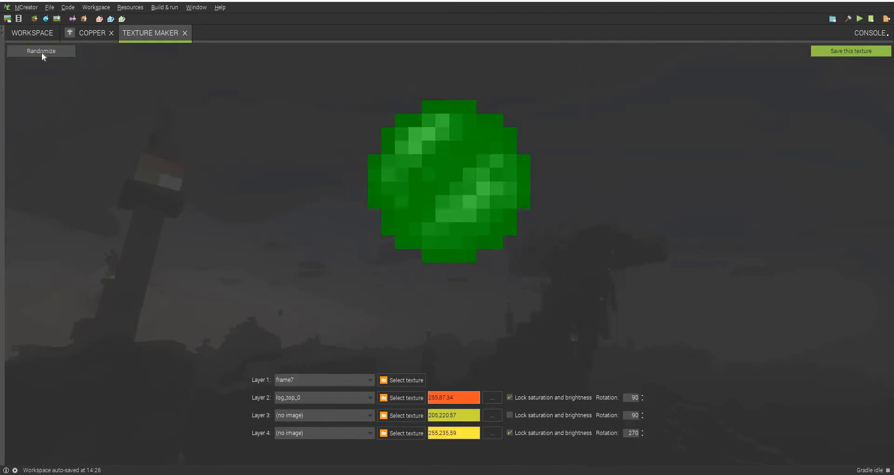
{"action": "left_click", "coordinate": [41, 52]}
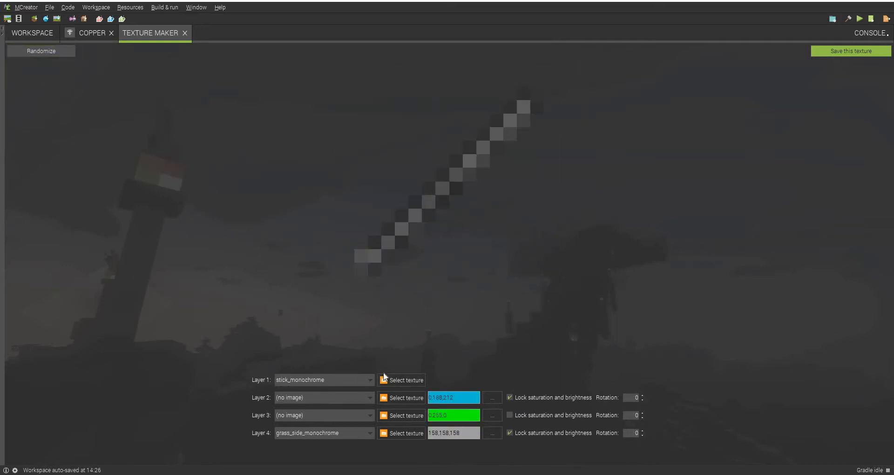
Try brick and ingot_bright as the base layer, and set both layer 1 and layer 2 to ingot_dark.
{"action": "left_click", "coordinate": [384, 380]}
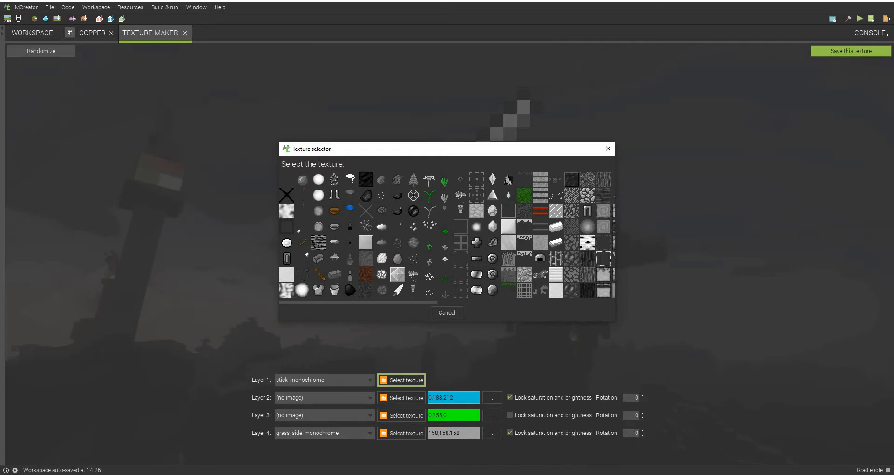
{"action": "left_click", "coordinate": [338, 278]}
{"action": "left_click", "coordinate": [399, 379]}
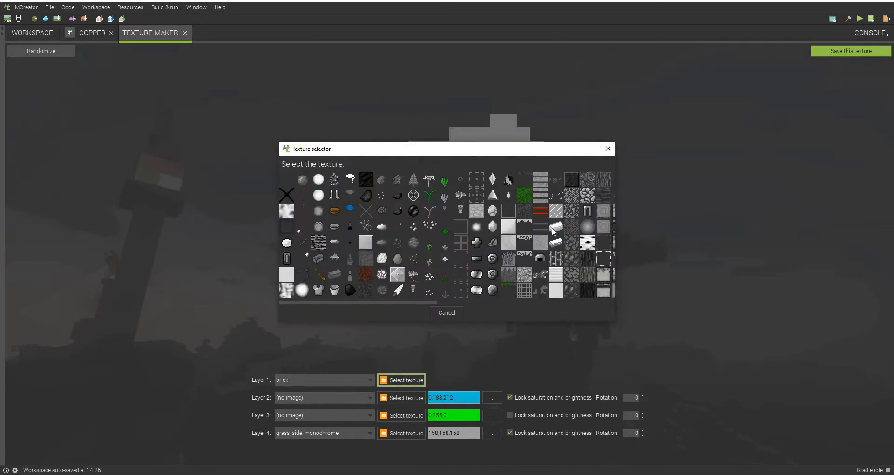
{"action": "left_click", "coordinate": [556, 287]}
{"action": "key", "text": "space"}
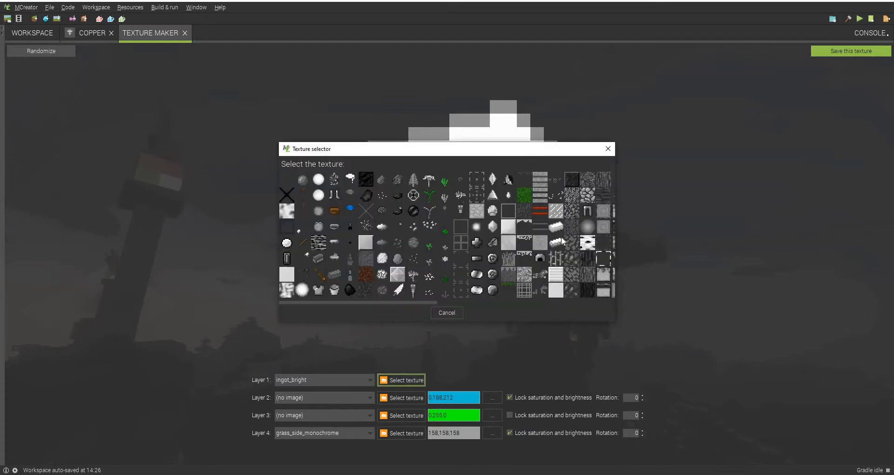
{"action": "left_click", "coordinate": [374, 223]}
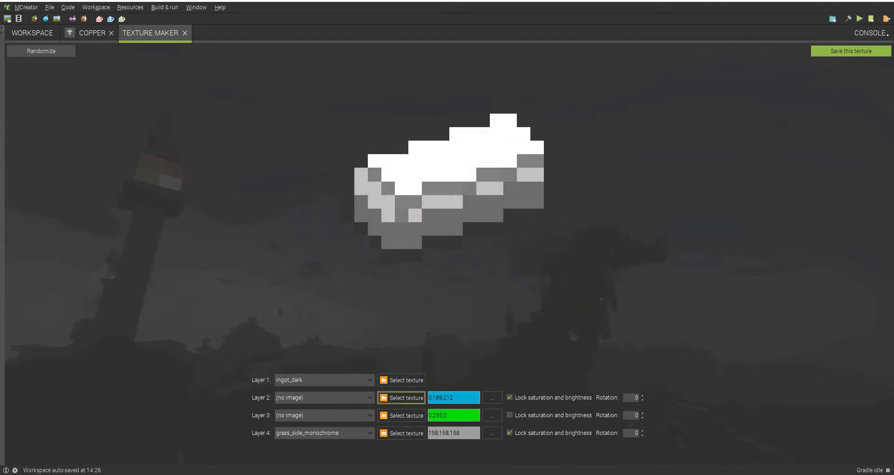
{"action": "key", "text": "space"}
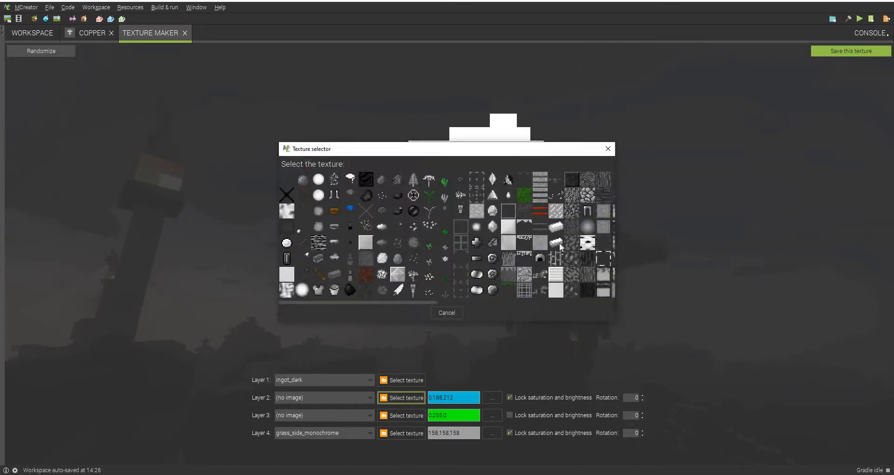
{"action": "left_click", "coordinate": [442, 240]}
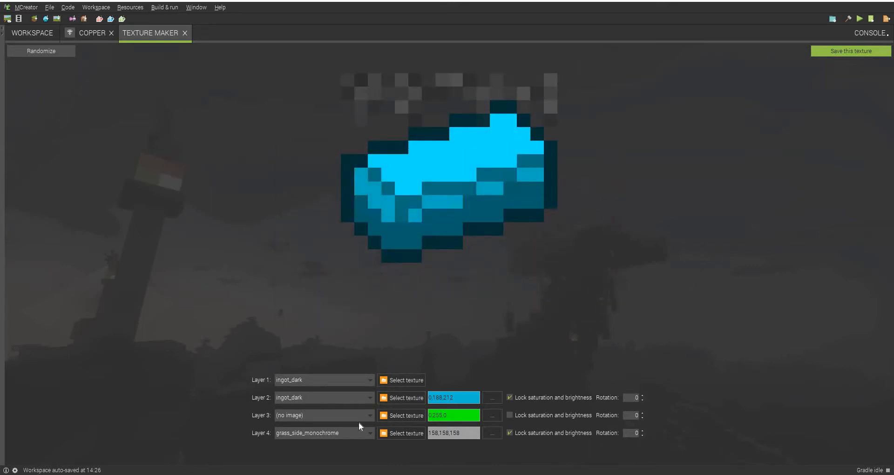
Clear layer 4 of the texture by setting it to (no image).
{"action": "left_click", "coordinate": [347, 431]}
{"action": "left_click", "coordinate": [344, 367]}
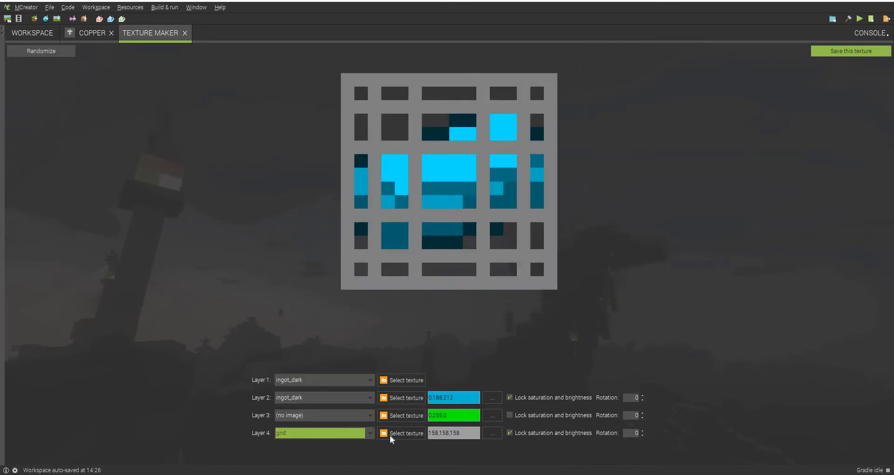
{"action": "key", "text": "Tab"}
{"action": "key", "text": "space"}
{"action": "key", "text": "Return"}
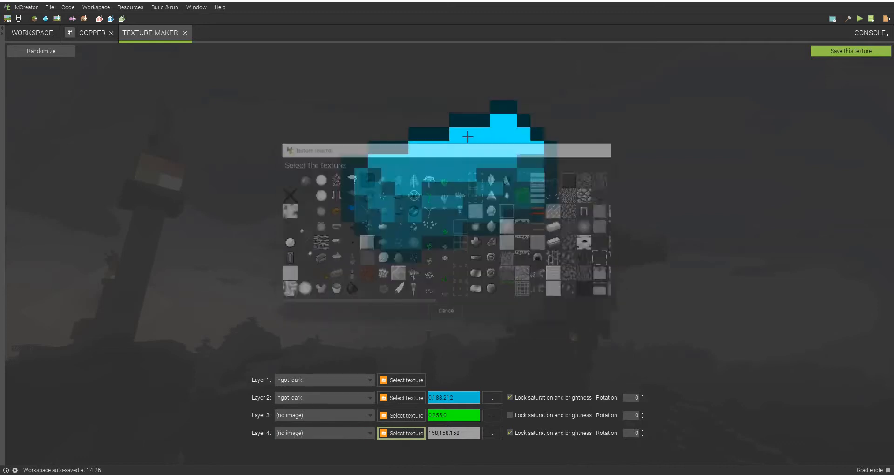
{"action": "left_click", "coordinate": [492, 397]}
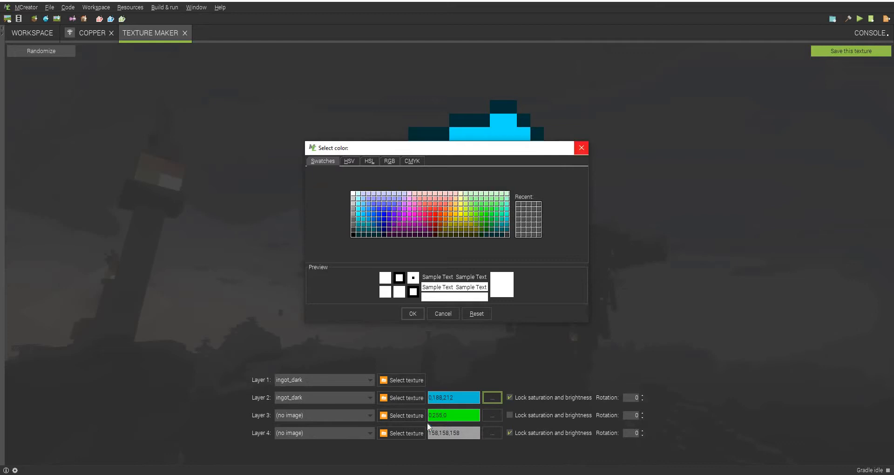
{"action": "left_click", "coordinate": [579, 146]}
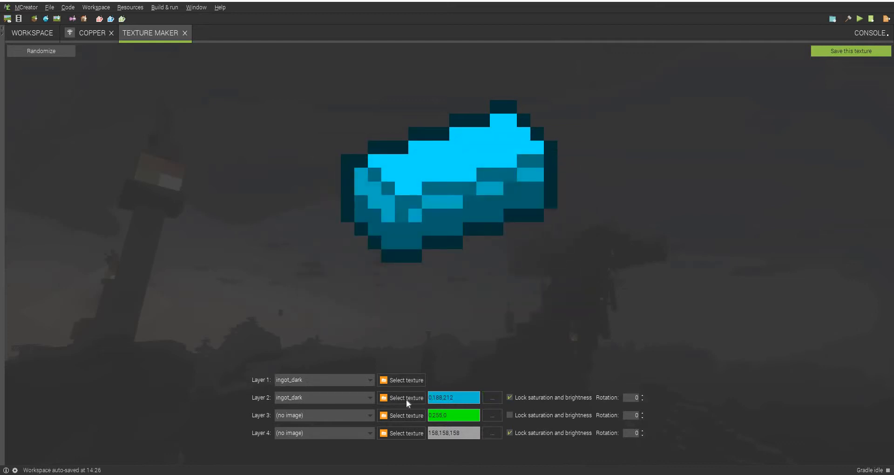
{"action": "key", "text": "shift+Tab"}
Toggle layer 2's saturation and brightness lock repeatedly to compare both looks, leaving it enabled.
{"action": "left_click", "coordinate": [512, 396]}
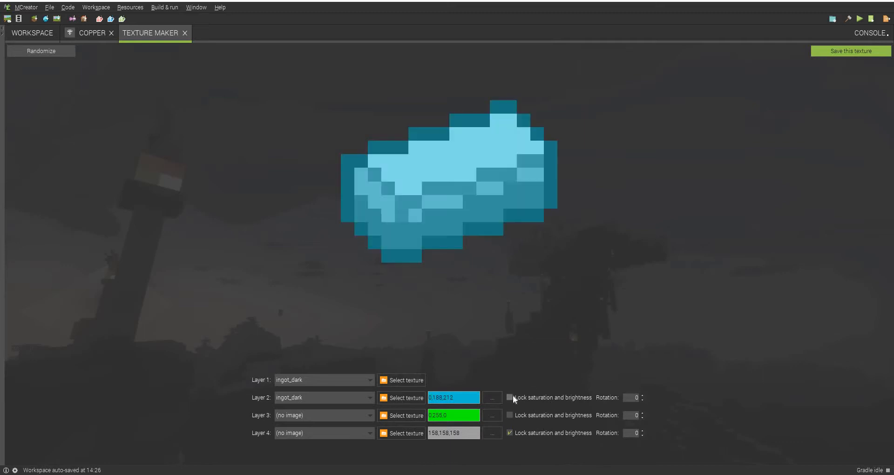
{"action": "left_click", "coordinate": [513, 395]}
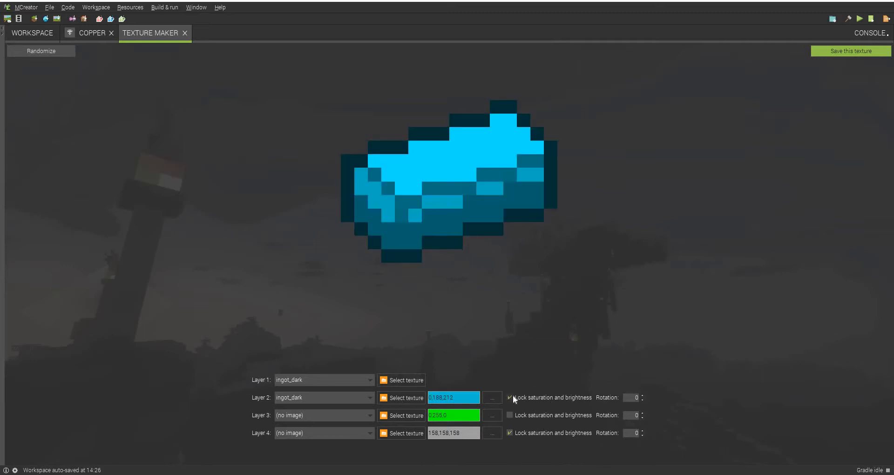
{"action": "left_click", "coordinate": [513, 396]}
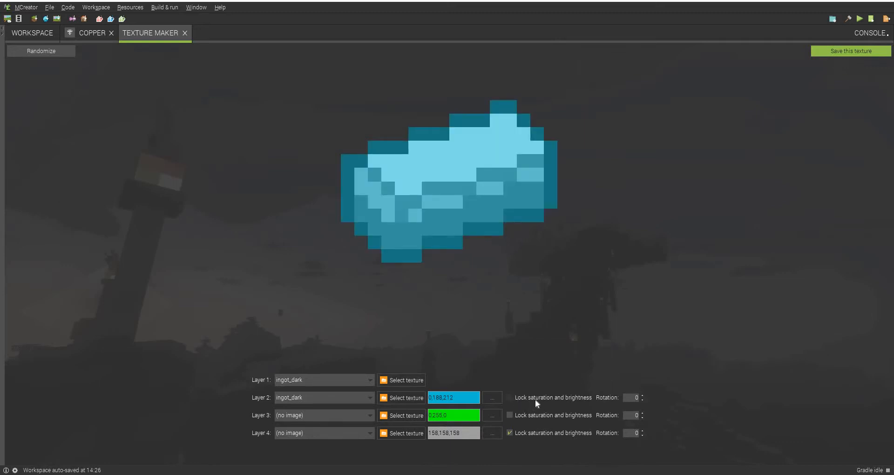
{"action": "left_click", "coordinate": [534, 399]}
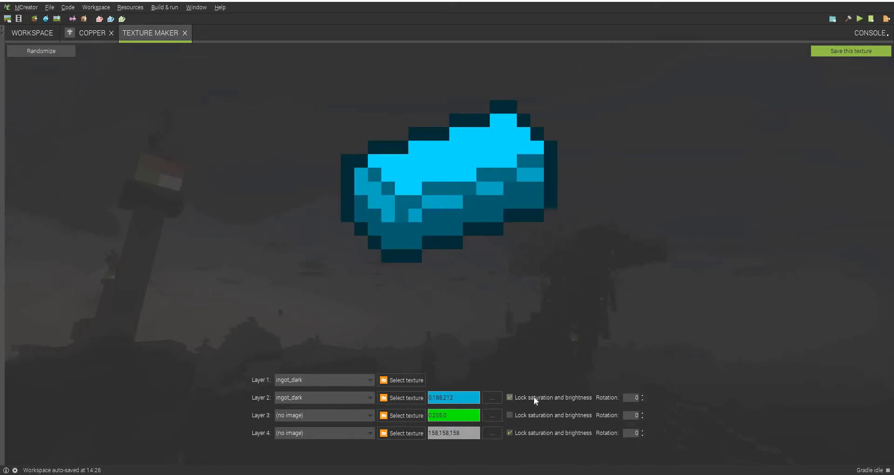
{"action": "left_click", "coordinate": [531, 398]}
{"action": "left_click", "coordinate": [528, 398]}
{"action": "left_click", "coordinate": [524, 398]}
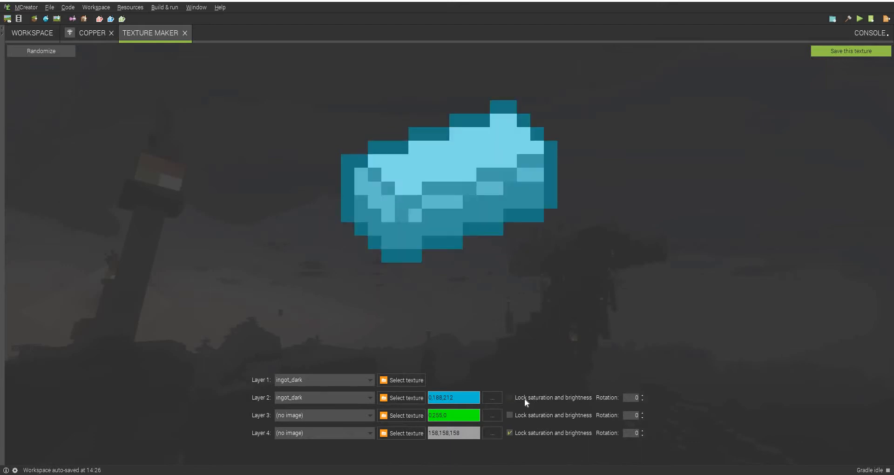
{"action": "left_click", "coordinate": [524, 398]}
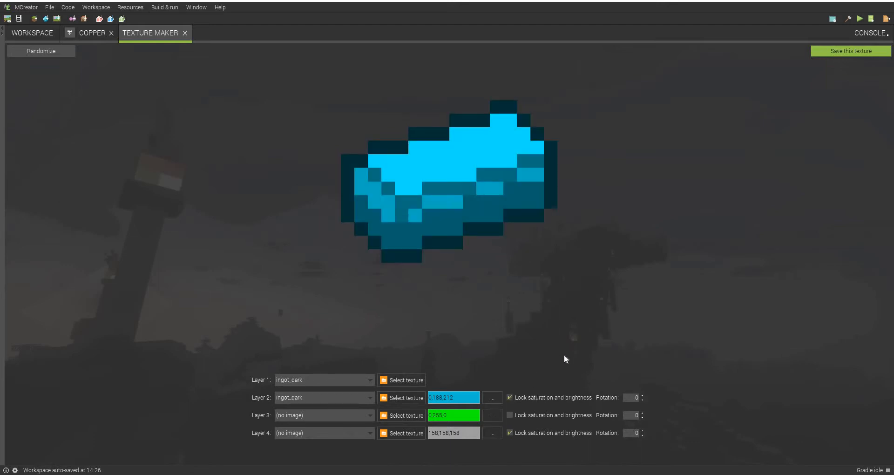
Set layer 2's colour to black after trying white, and unlock its saturation and brightness.
{"action": "left_click", "coordinate": [498, 400]}
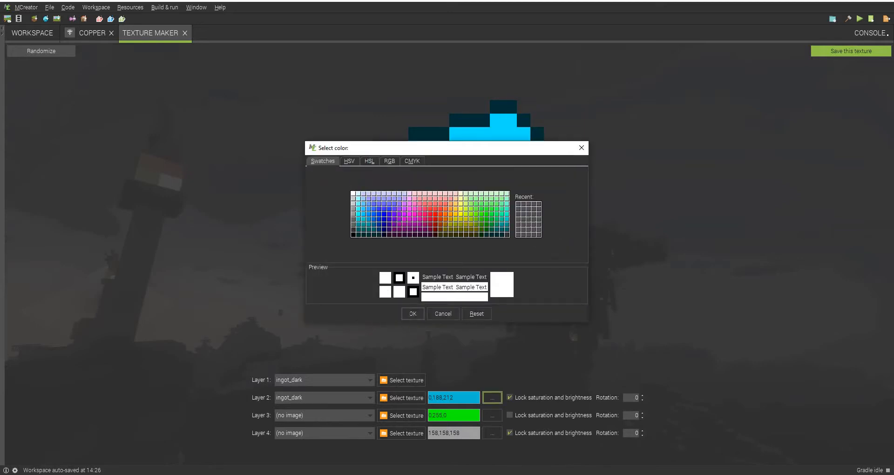
{"action": "left_click", "coordinate": [412, 313]}
{"action": "left_click", "coordinate": [493, 397]}
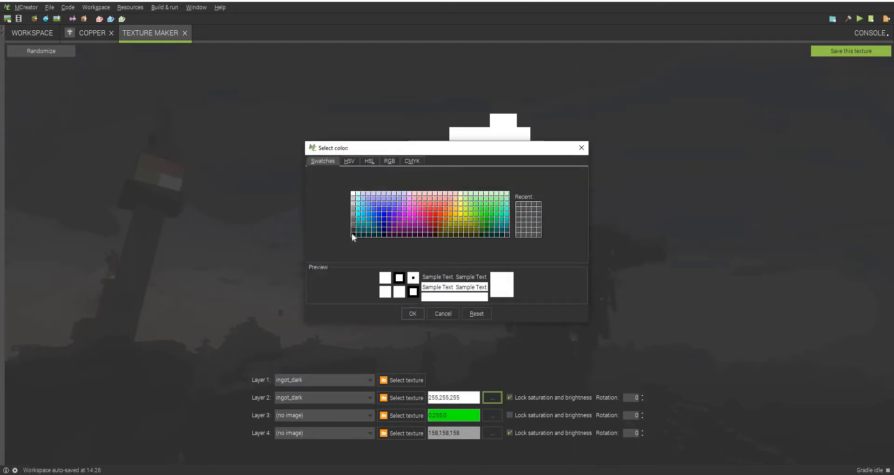
{"action": "left_click", "coordinate": [352, 235]}
{"action": "left_click", "coordinate": [412, 314]}
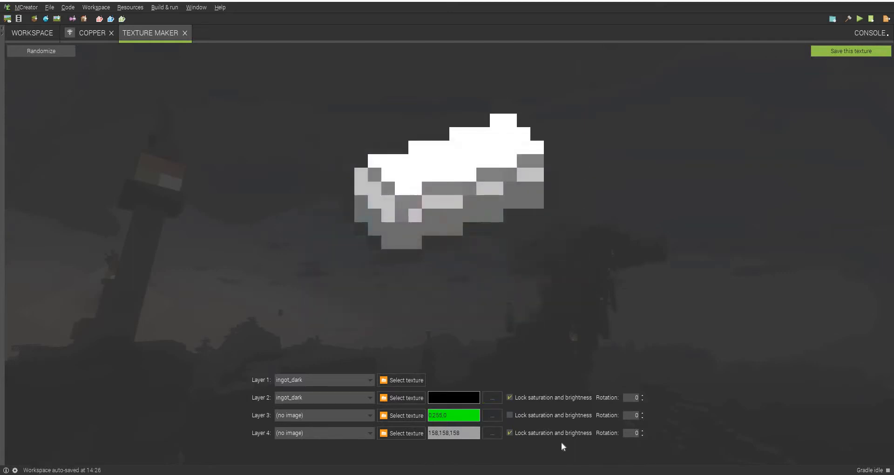
{"action": "left_click", "coordinate": [509, 397]}
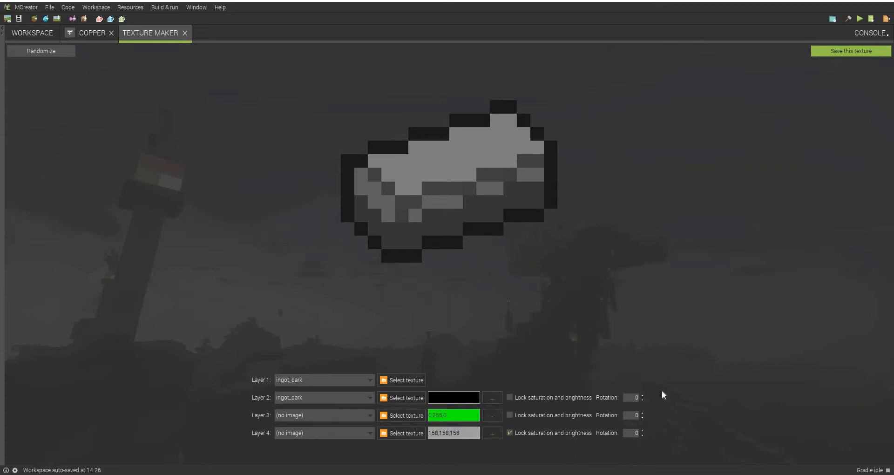
Try small rotations up to 6 on layer 2 and return its rotation to 0.
{"action": "left_click", "coordinate": [642, 395]}
{"action": "left_click", "coordinate": [643, 396]}
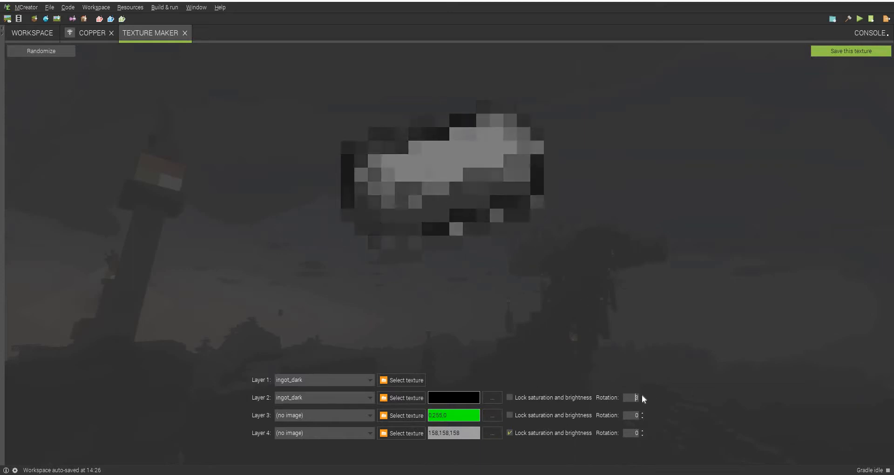
{"action": "left_click", "coordinate": [642, 395]}
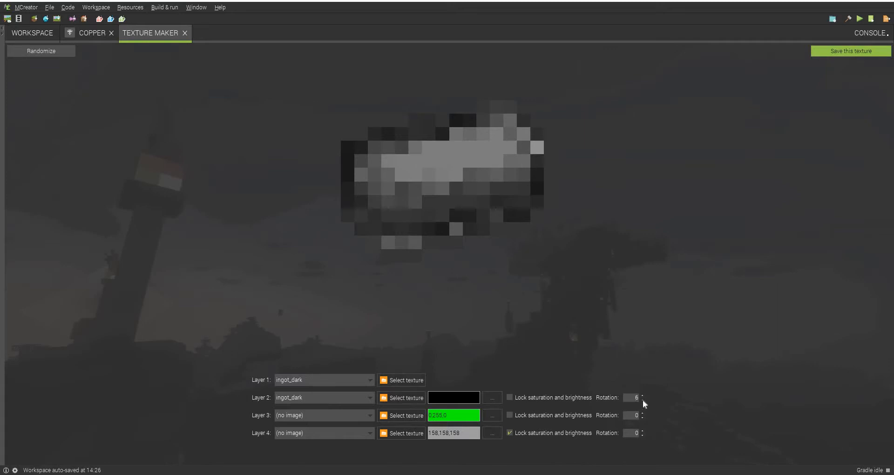
{"action": "left_click", "coordinate": [643, 399]}
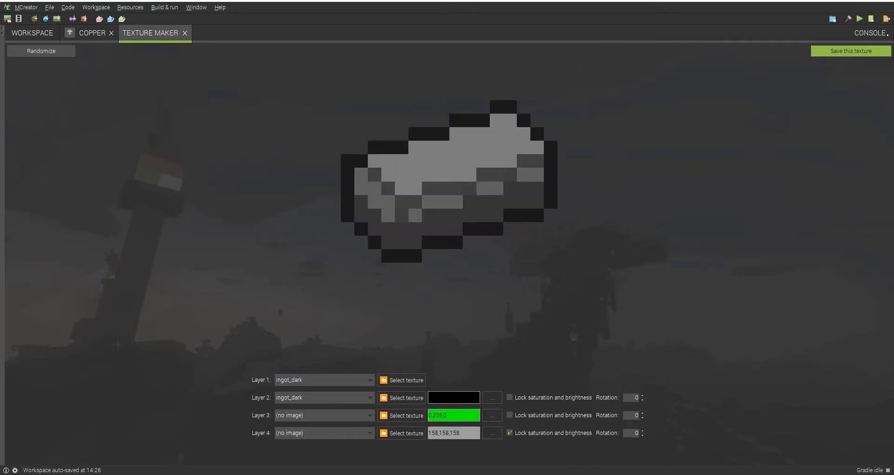
Set layer 2's colour to the brown swatch 153,102,0.
{"action": "left_click", "coordinate": [497, 395]}
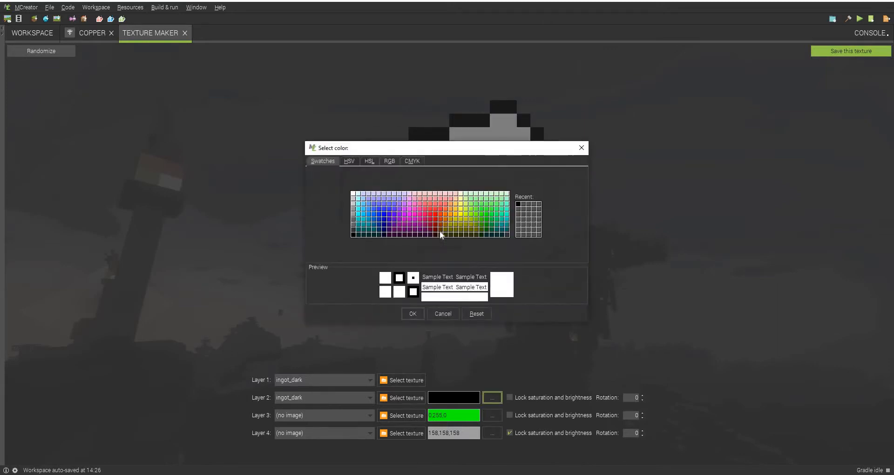
{"action": "left_click", "coordinate": [444, 225]}
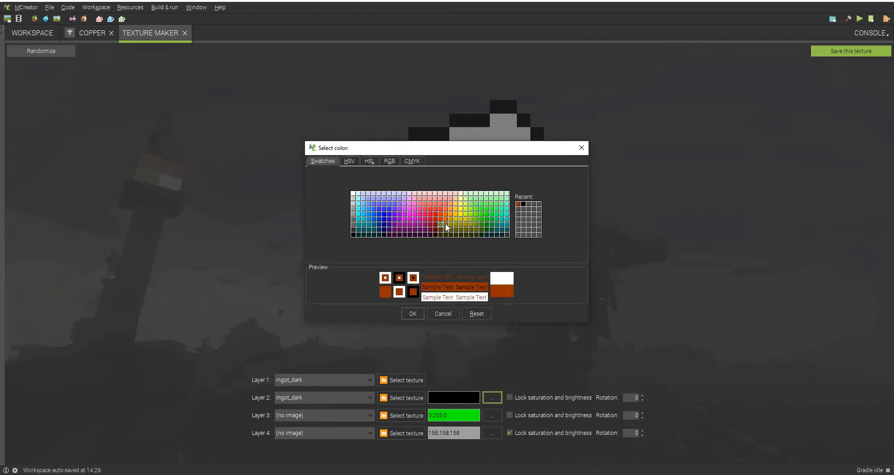
{"action": "left_click", "coordinate": [412, 313]}
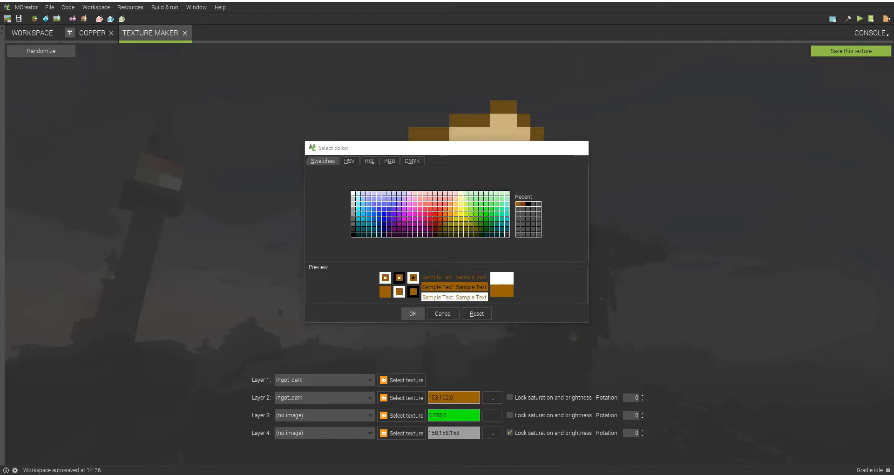
Lock layer 2's saturation and brightness and set its colour to the dark brown swatch 102,51,0.
{"action": "left_click", "coordinate": [510, 397]}
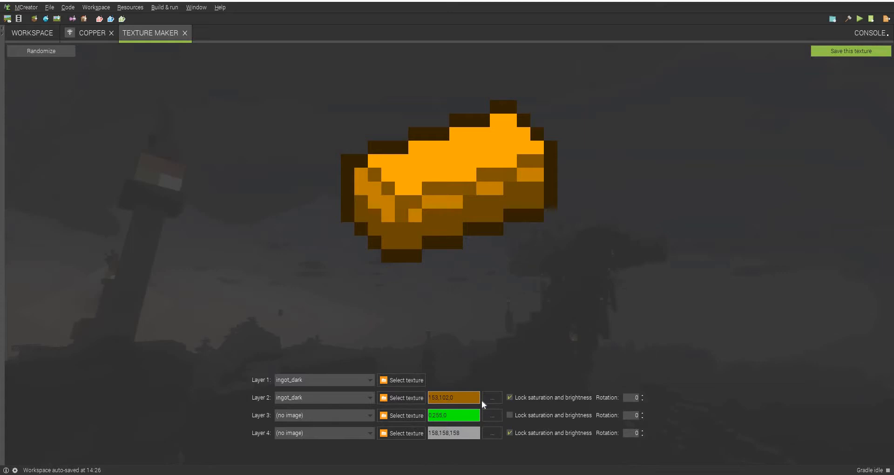
{"action": "left_click", "coordinate": [488, 398]}
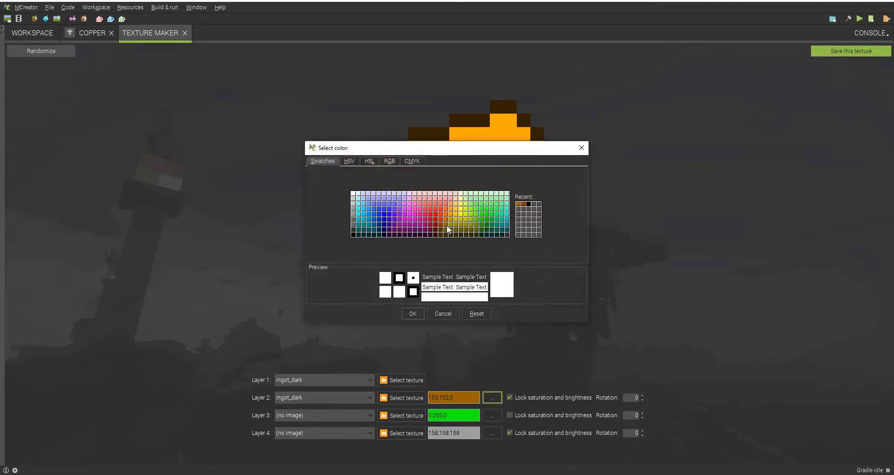
{"action": "left_click", "coordinate": [440, 229]}
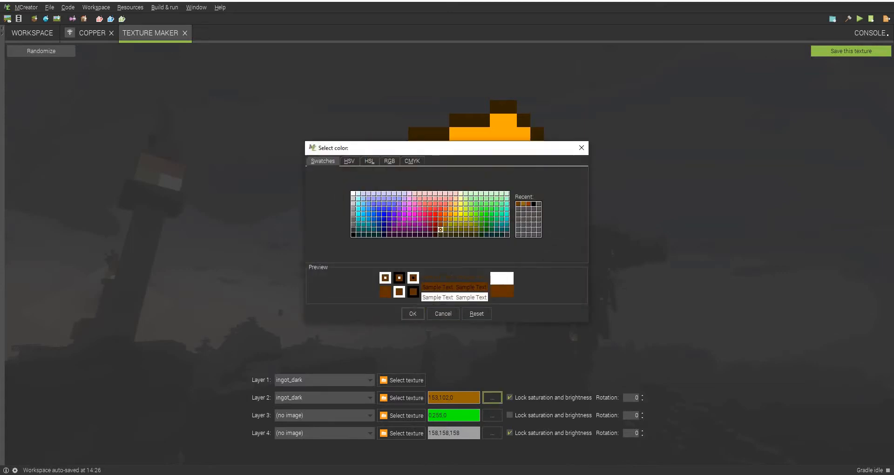
{"action": "left_click", "coordinate": [413, 314]}
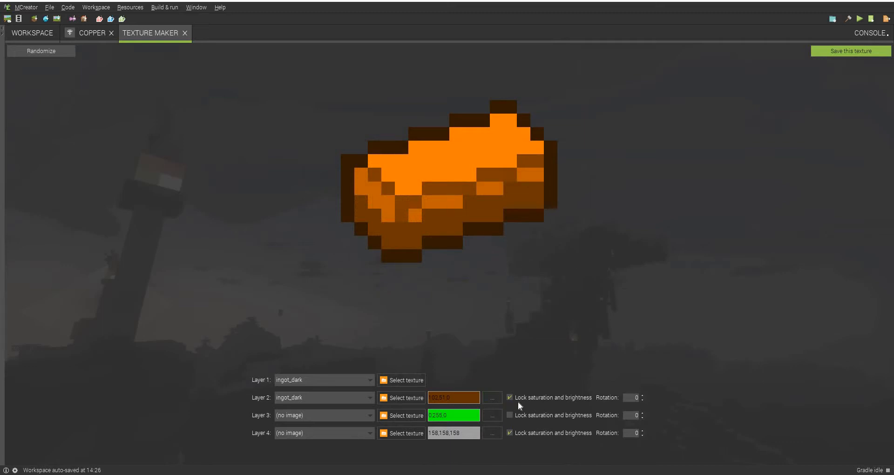
{"action": "left_click", "coordinate": [518, 402]}
{"action": "left_click", "coordinate": [518, 401]}
Save the ingot texture as an item texture named coppertexture.
{"action": "left_click", "coordinate": [842, 55]}
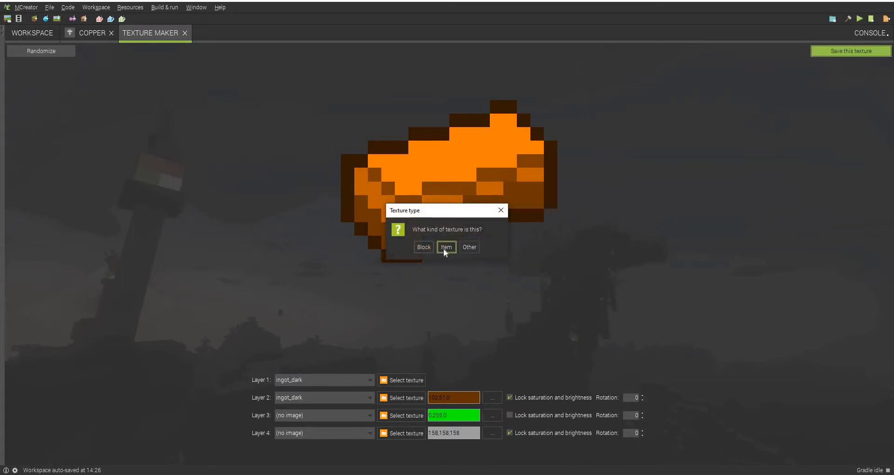
{"action": "left_click", "coordinate": [444, 247]}
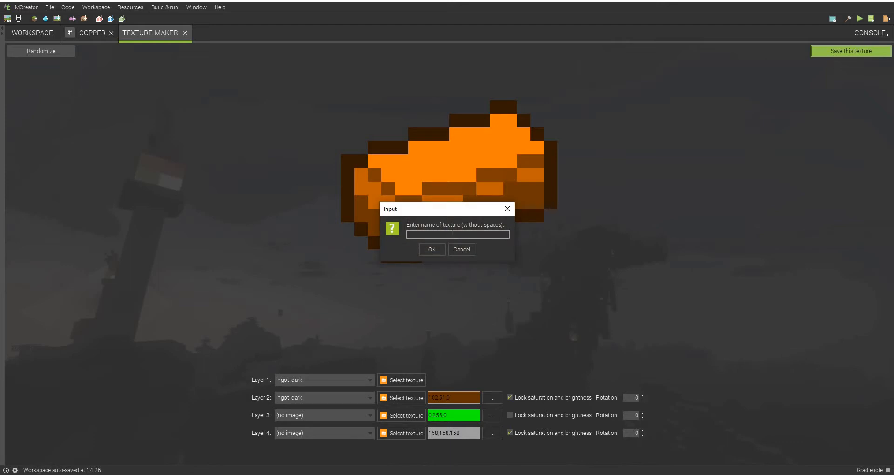
{"action": "type", "text": "cop"}
{"action": "key", "text": "BackSpace"}
{"action": "key", "text": "BackSpace"}
{"action": "key", "text": "BackSpace"}
{"action": "type", "text": "coppertexture"}
{"action": "left_click", "coordinate": [426, 250]}
Assign the saved orange ingot texture to the Copper item.
{"action": "left_click", "coordinate": [91, 34]}
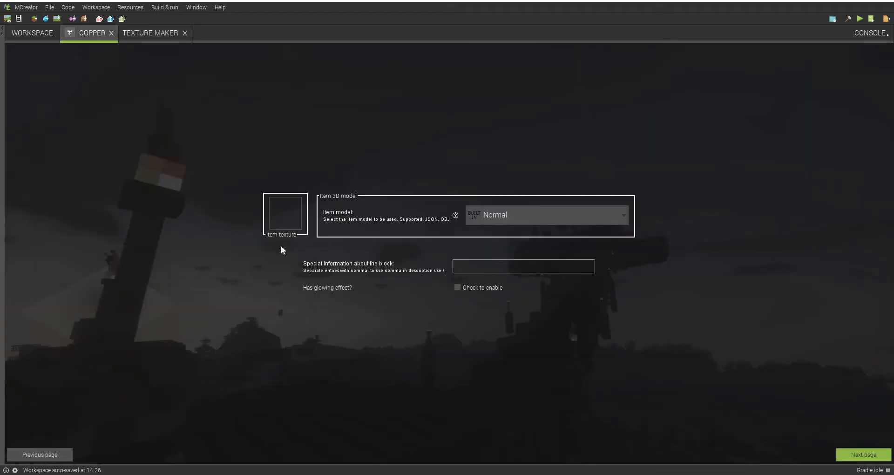
{"action": "left_click", "coordinate": [282, 224]}
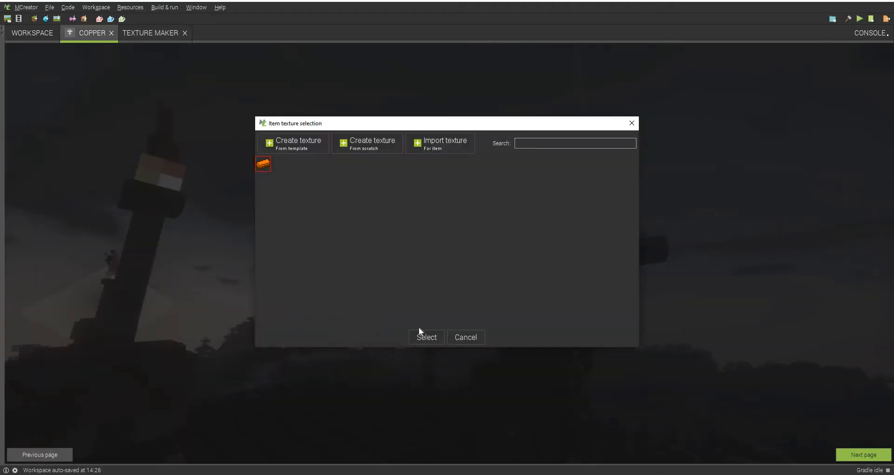
{"action": "left_click", "coordinate": [426, 337]}
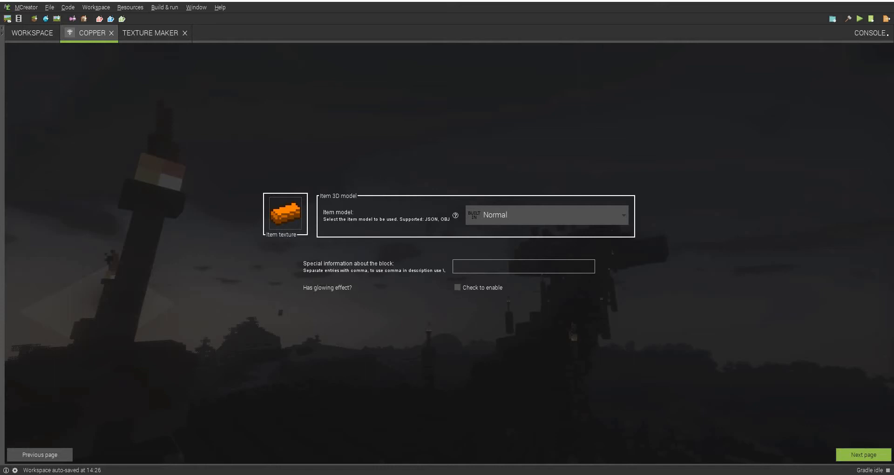
Set the item's name in GUI to Copper Ingot, keep the MISC creative tab, and advance to the triggers page.
{"action": "left_click", "coordinate": [885, 454]}
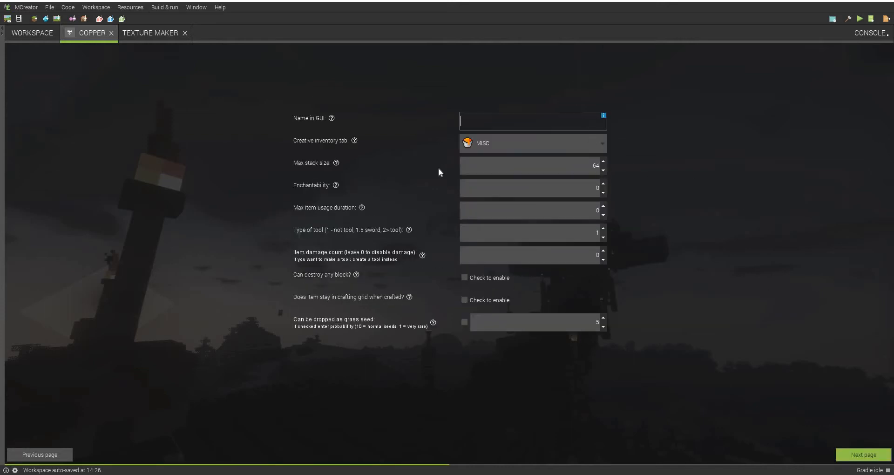
{"action": "type", "text": "Copper Ingot"}
{"action": "left_click", "coordinate": [495, 143]}
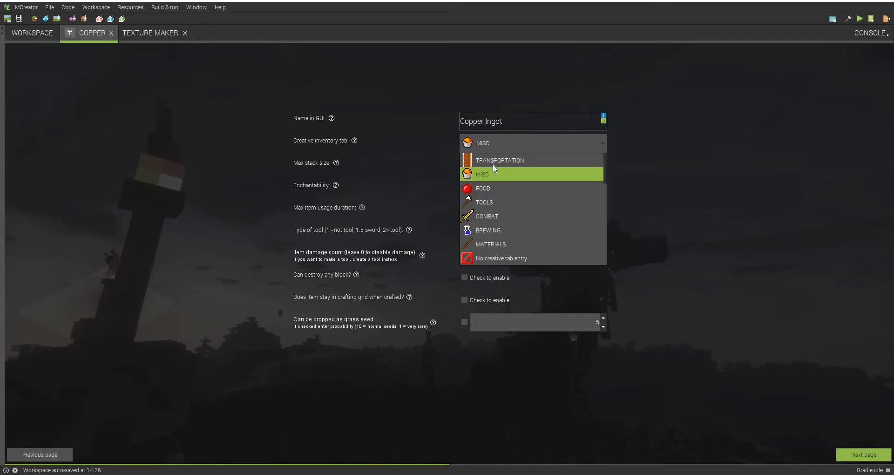
{"action": "left_click", "coordinate": [613, 183]}
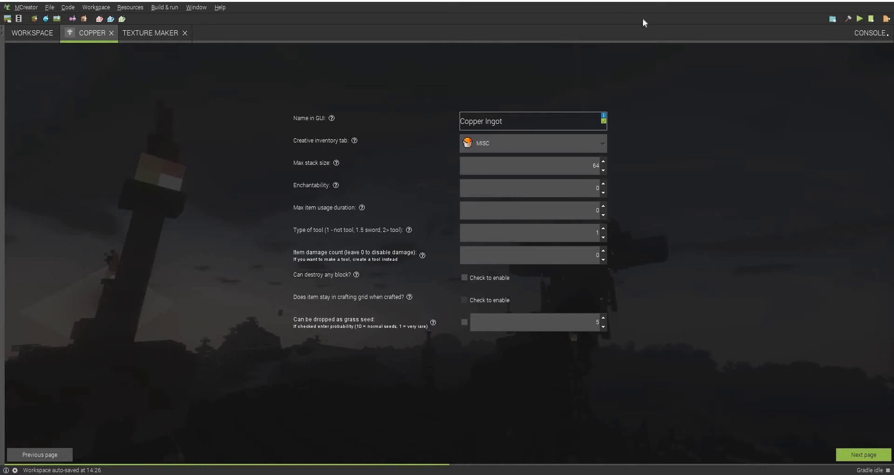
{"action": "left_click", "coordinate": [867, 454]}
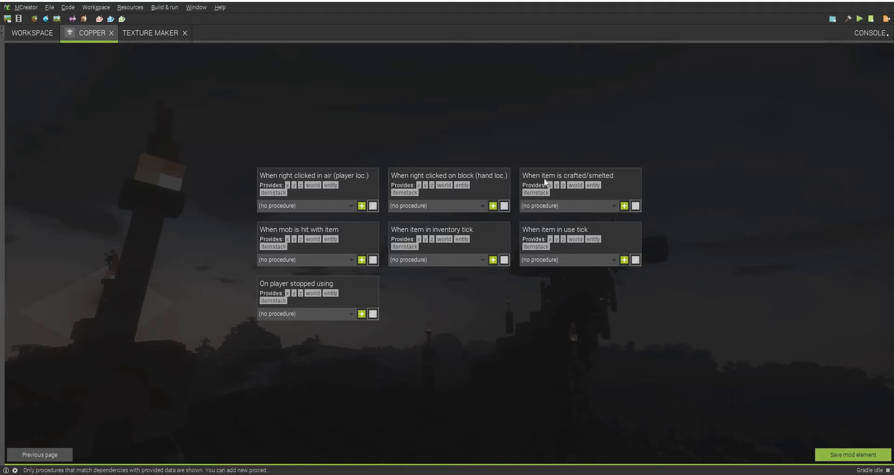
Examine the procedure block categories offered for the item crafted/smelted trigger, and close the editor without adding a procedure.
{"action": "left_click", "coordinate": [625, 206]}
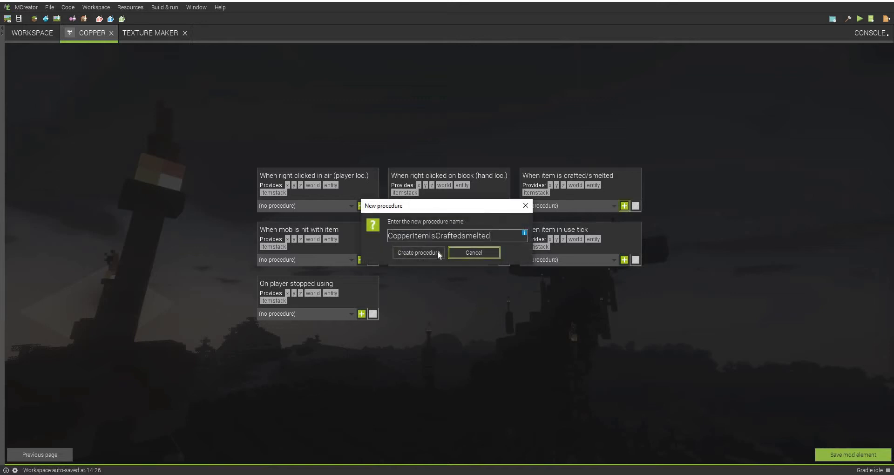
{"action": "left_click", "coordinate": [437, 252]}
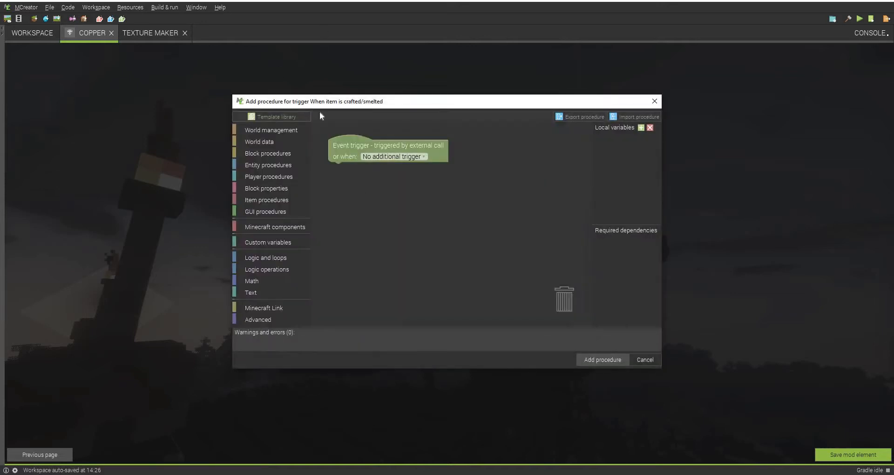
{"action": "left_click", "coordinate": [278, 210]}
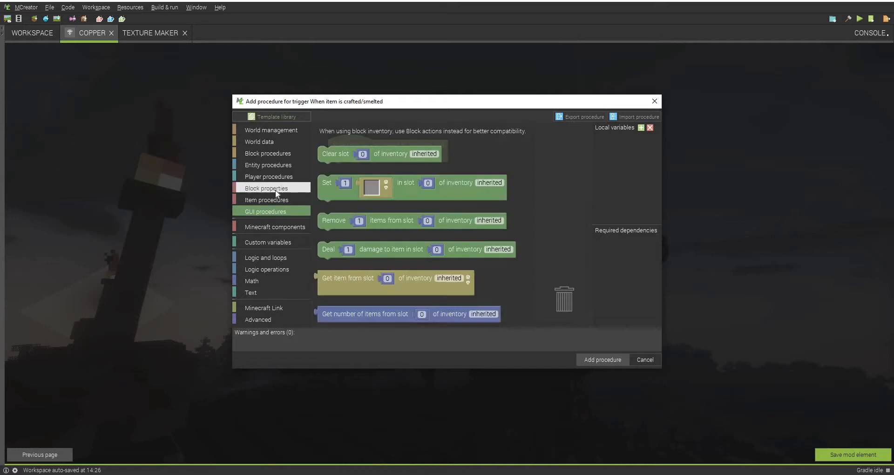
{"action": "left_click", "coordinate": [272, 190]}
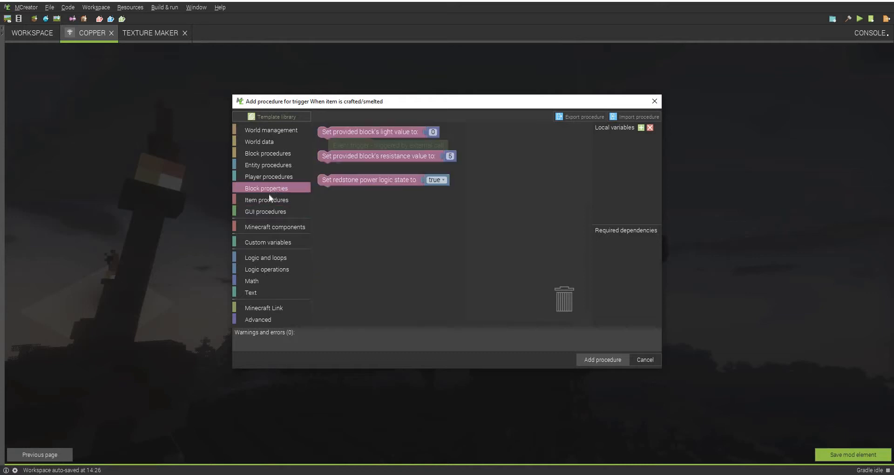
{"action": "left_click", "coordinate": [255, 241]}
{"action": "left_click", "coordinate": [261, 269]}
{"action": "left_click", "coordinate": [252, 225]}
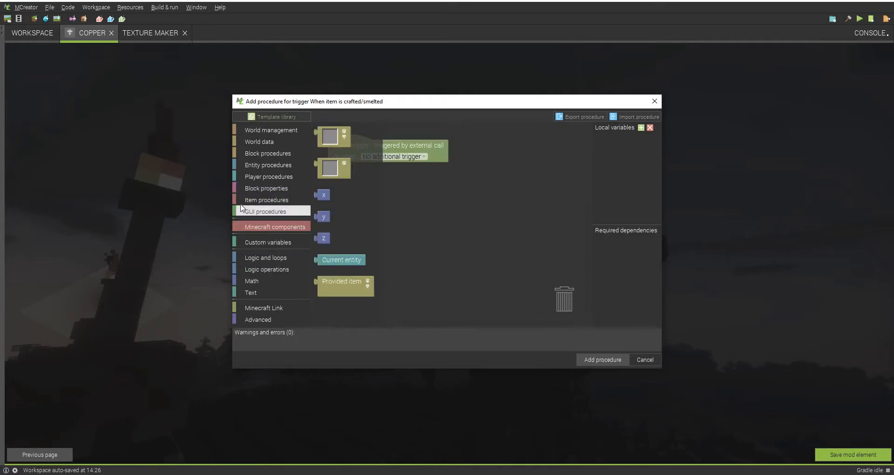
{"action": "left_click", "coordinate": [254, 211]}
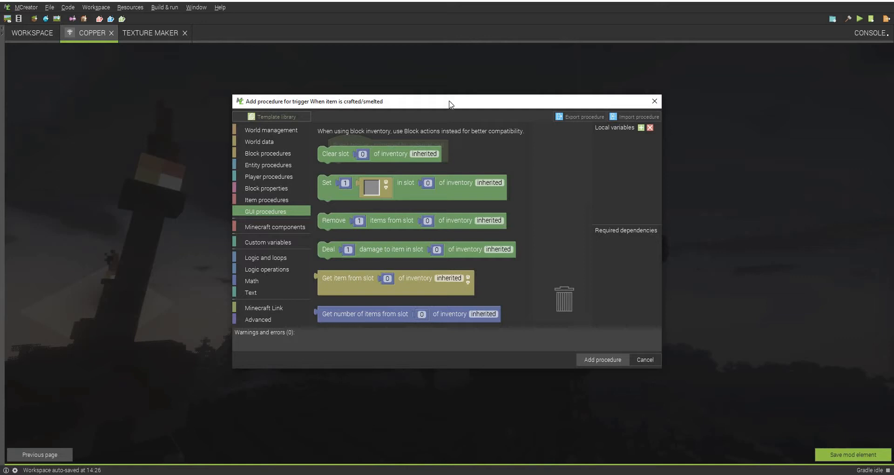
{"action": "left_click", "coordinate": [488, 254]}
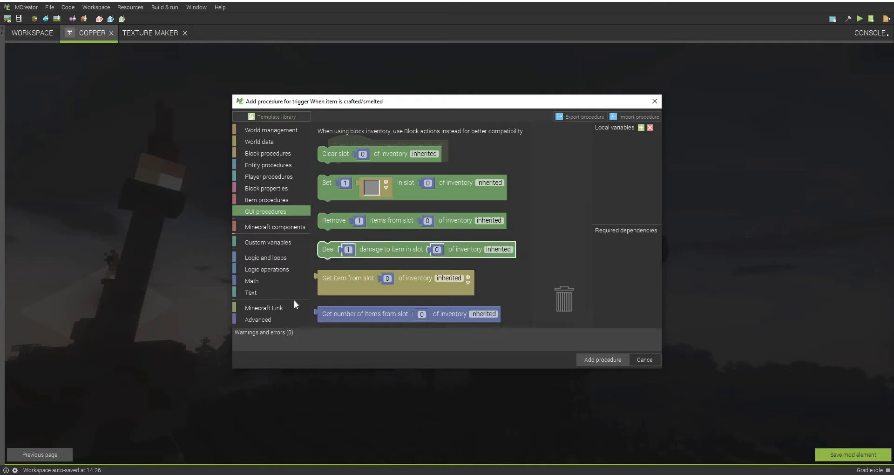
{"action": "left_click", "coordinate": [254, 293]}
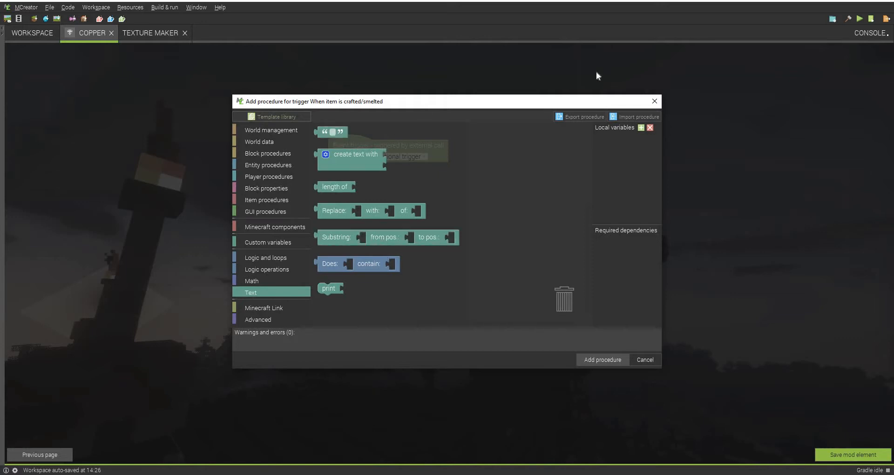
{"action": "left_click", "coordinate": [658, 103]}
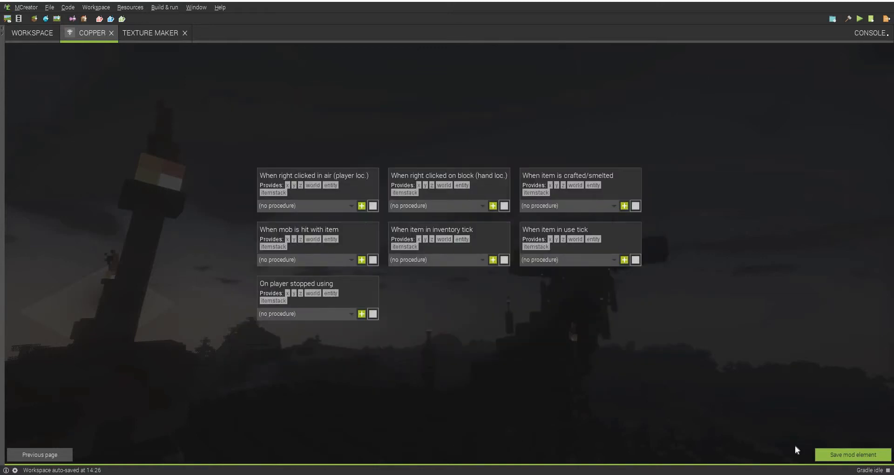
Save the Copper item and create a new block element named CopperOre.
{"action": "left_click", "coordinate": [848, 456]}
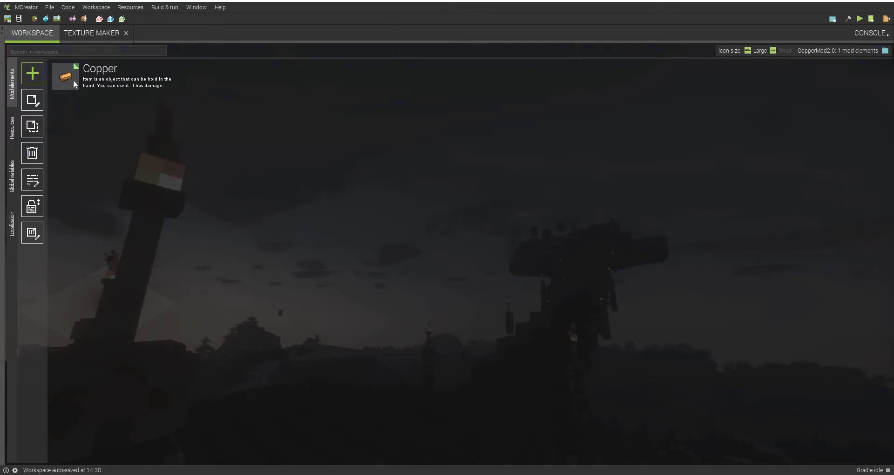
{"action": "left_click", "coordinate": [32, 74]}
{"action": "left_click", "coordinate": [59, 114]}
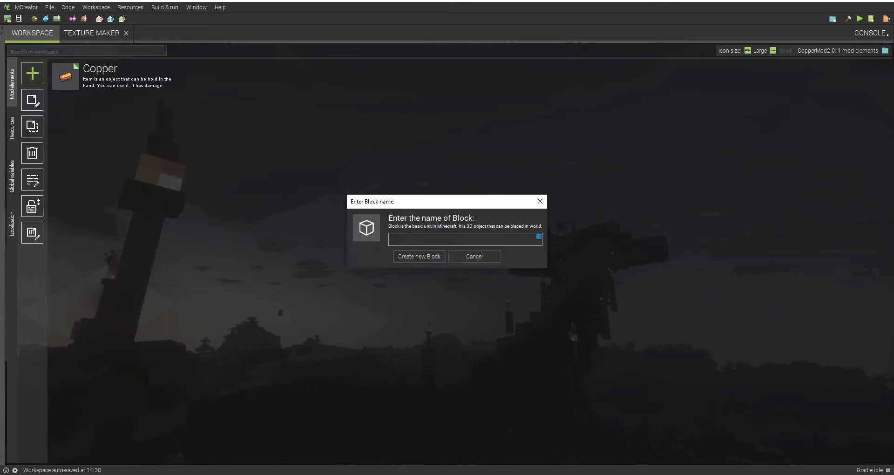
{"action": "type", "text": "CopperOre"}
{"action": "left_click", "coordinate": [400, 255]}
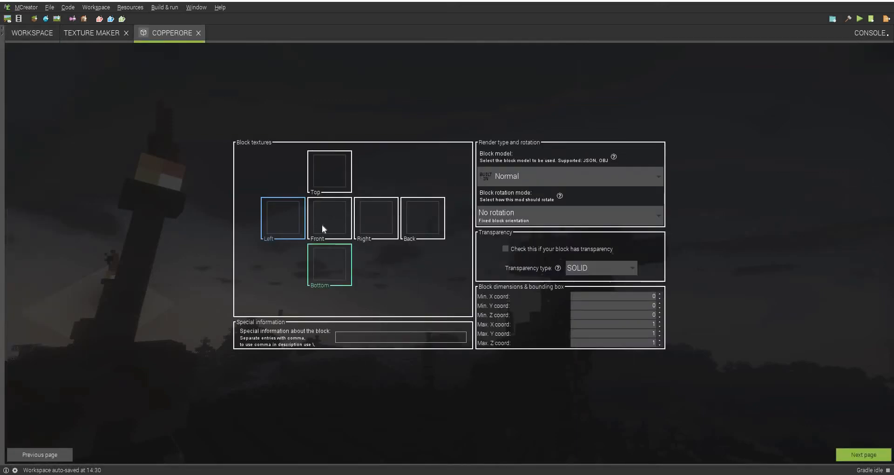
Start a template texture for the CopperOre block's left face, randomize it, and set layer 1 to log_side_5.
{"action": "left_click", "coordinate": [281, 219]}
{"action": "left_click", "coordinate": [287, 145]}
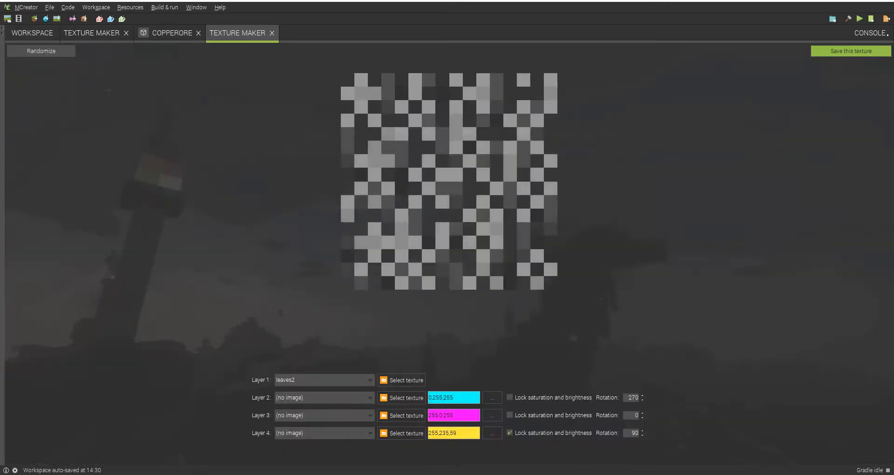
{"action": "left_click", "coordinate": [53, 59]}
{"action": "left_click", "coordinate": [53, 59]}
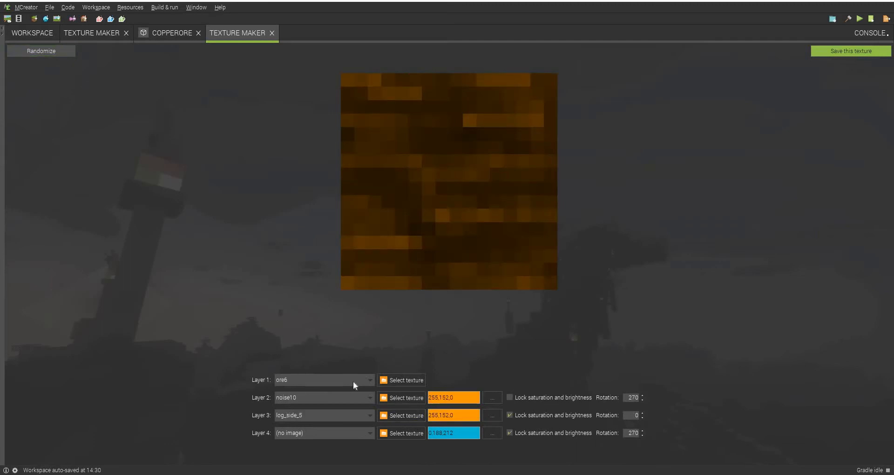
{"action": "left_click", "coordinate": [353, 381]}
{"action": "left_click", "coordinate": [408, 380]}
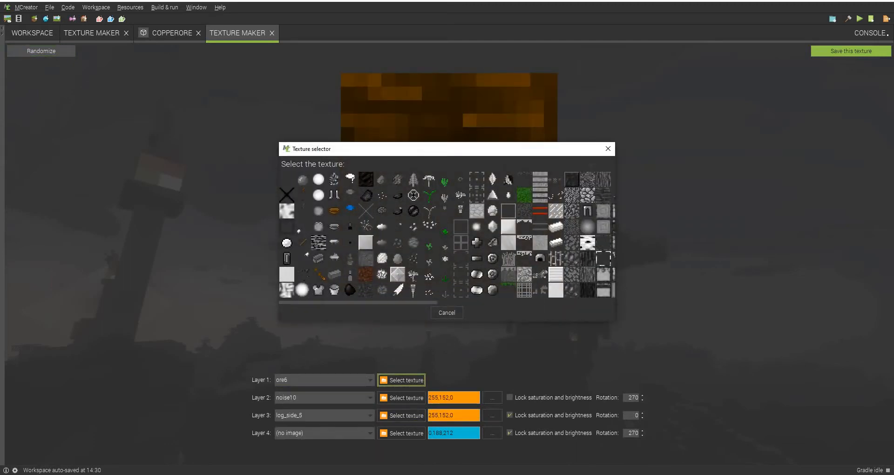
{"action": "left_click", "coordinate": [318, 242]}
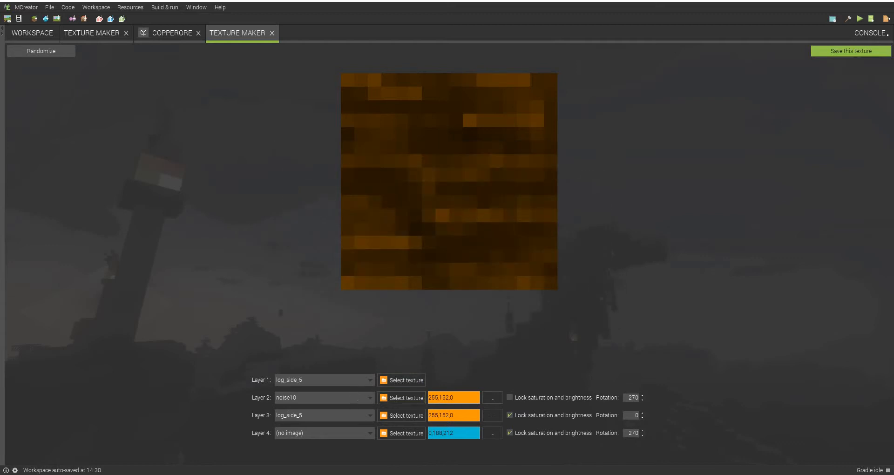
Keep noise10 as layer 2's texture and set layer 3 to no image.
{"action": "left_click", "coordinate": [364, 398]}
{"action": "left_click", "coordinate": [399, 397]}
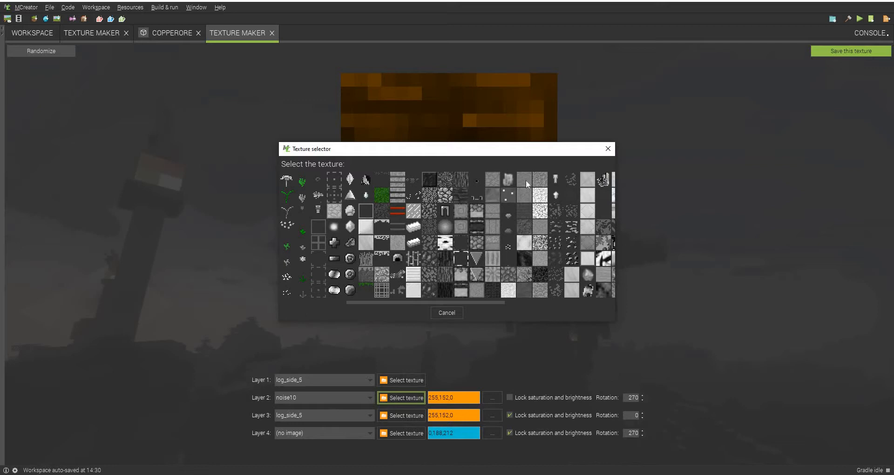
{"action": "left_click", "coordinate": [525, 180]}
{"action": "left_click", "coordinate": [397, 414]}
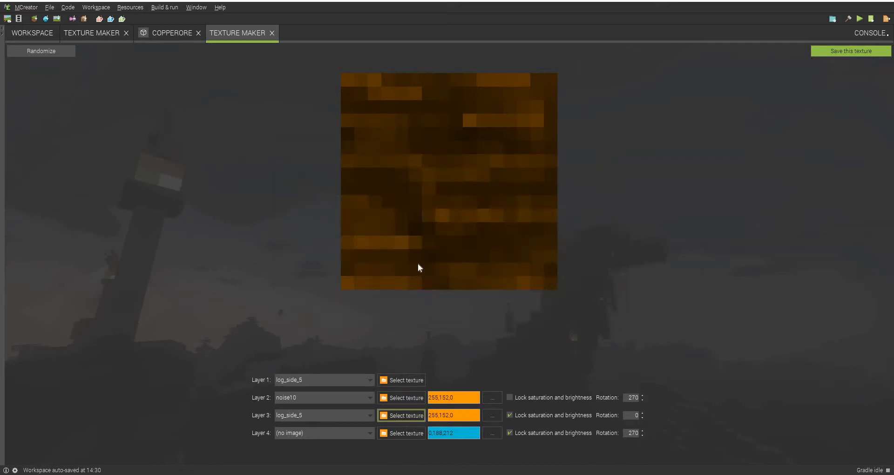
{"action": "left_click", "coordinate": [287, 180]}
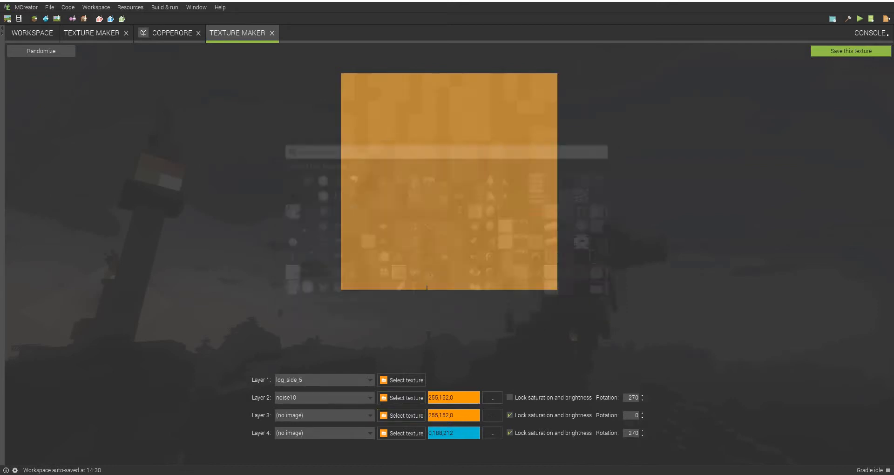
{"action": "left_click", "coordinate": [385, 399]}
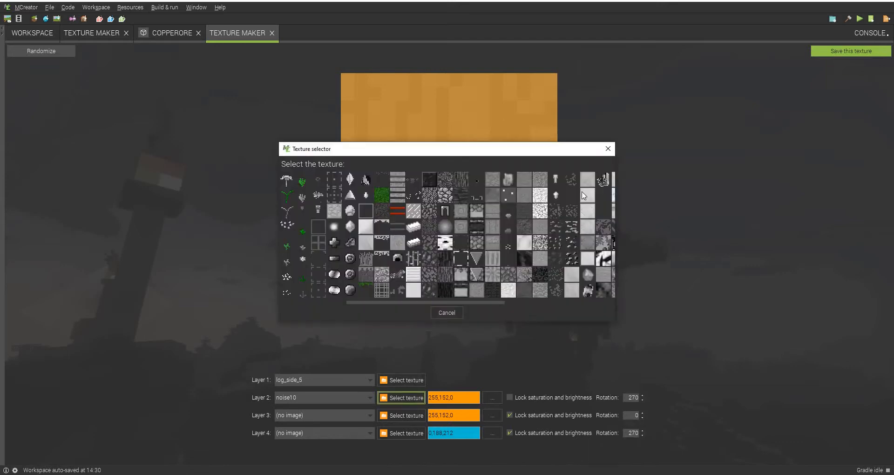
{"action": "key", "text": "Escape"}
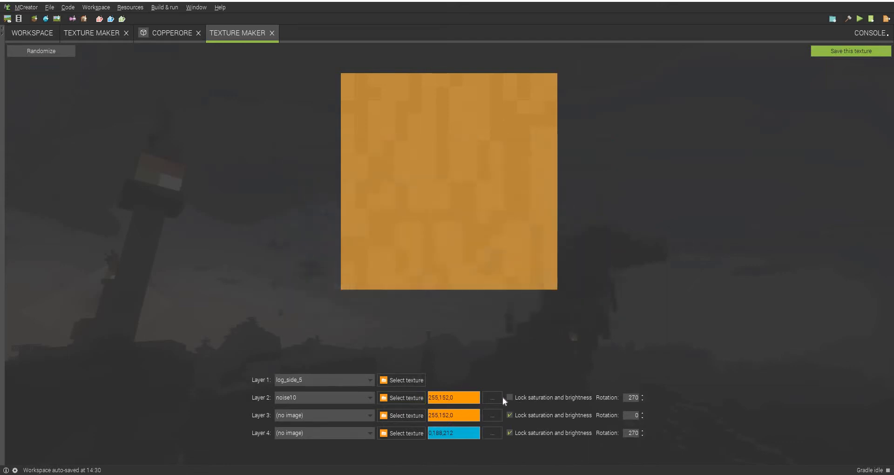
Recolour layer 2 to grey 153,153,153 and lock its saturation and brightness.
{"action": "left_click", "coordinate": [494, 396]}
{"action": "left_click", "coordinate": [355, 212]}
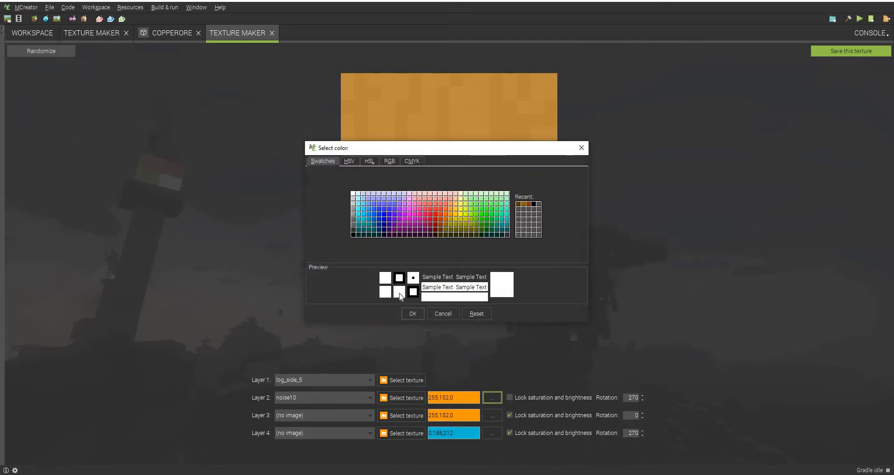
{"action": "left_click", "coordinate": [409, 315]}
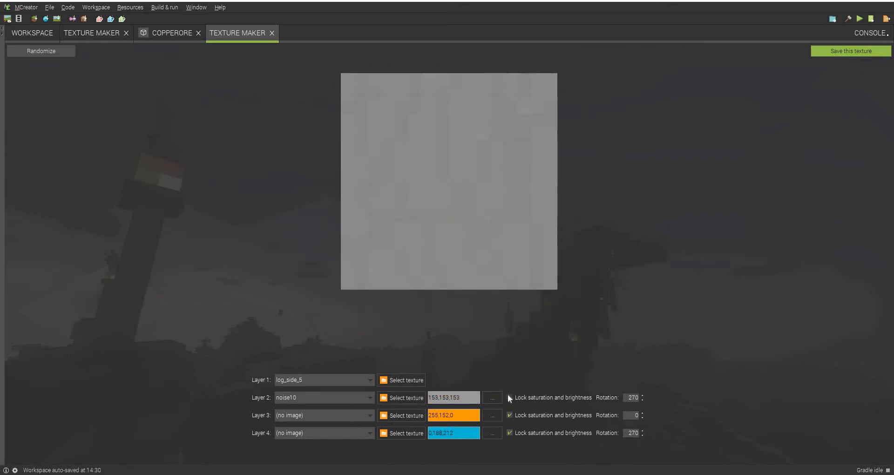
{"action": "left_click", "coordinate": [508, 397]}
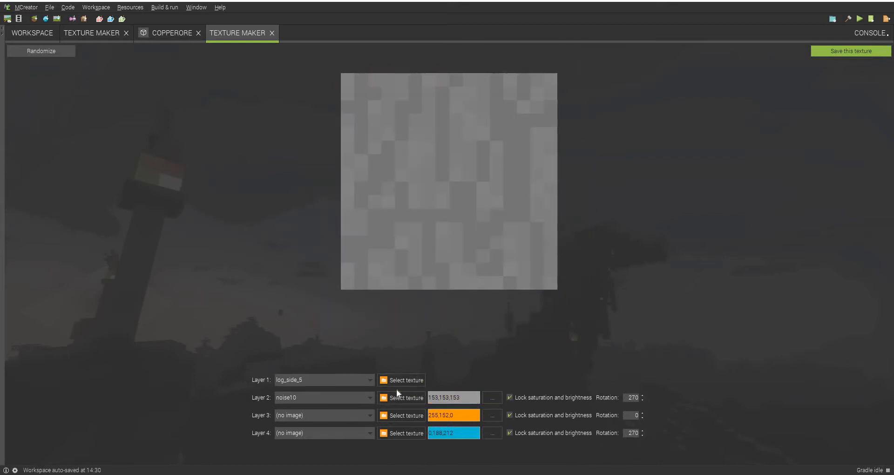
{"action": "left_click", "coordinate": [409, 396]}
{"action": "left_click", "coordinate": [483, 398]}
{"action": "left_click", "coordinate": [443, 313]}
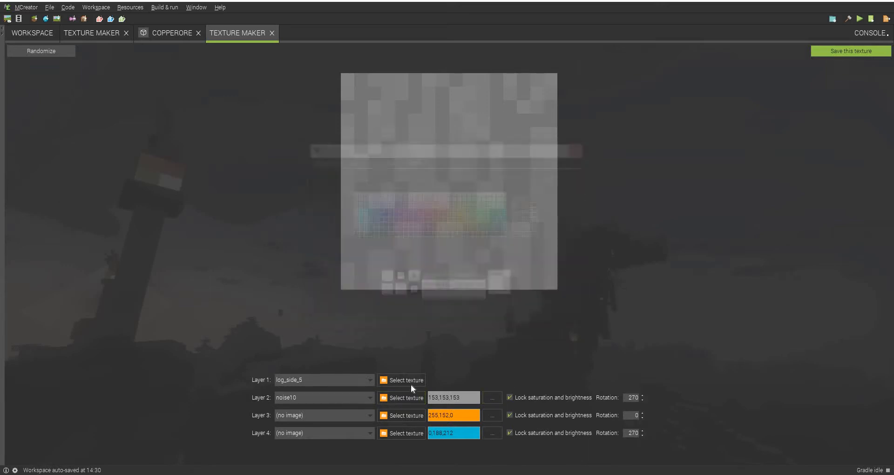
Try noise11, log_side_5 and leaves_new2 in turn as layer 2's texture.
{"action": "left_click", "coordinate": [412, 398]}
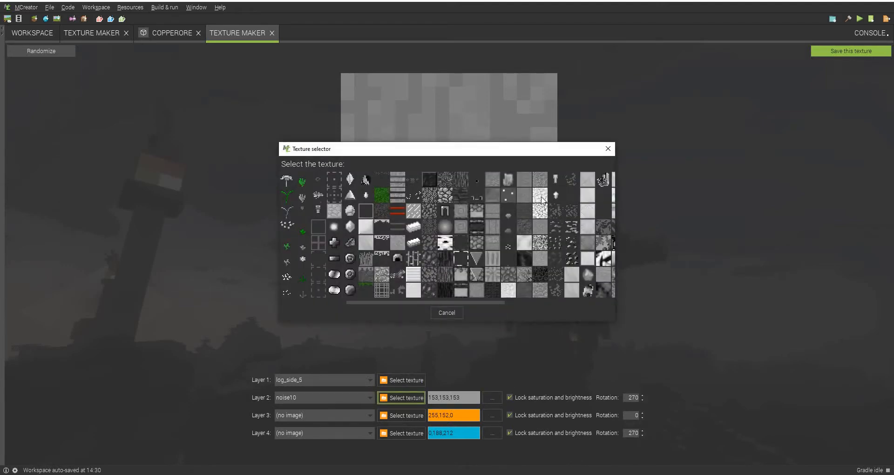
{"action": "double_click", "coordinate": [526, 196]}
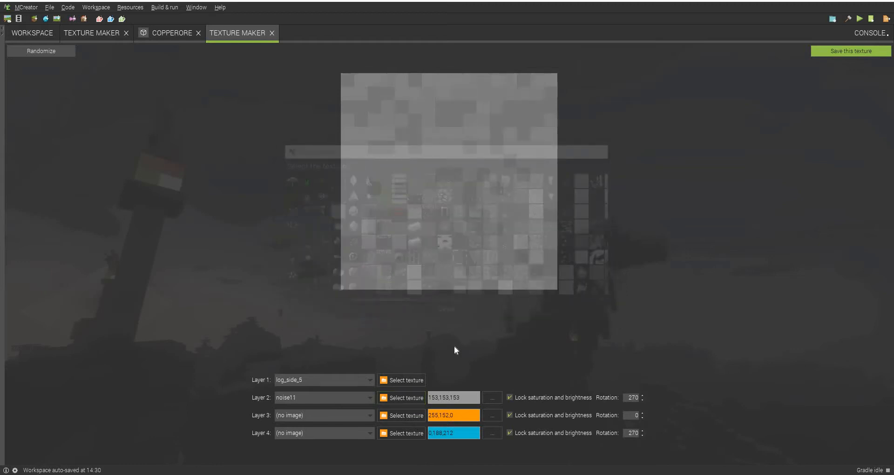
{"action": "left_click", "coordinate": [390, 398]}
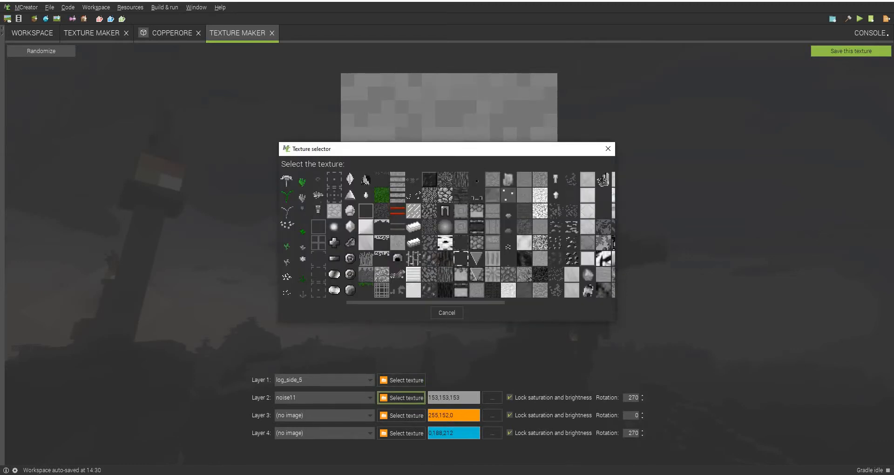
{"action": "left_click", "coordinate": [460, 195]}
{"action": "left_click", "coordinate": [414, 378]}
{"action": "left_click", "coordinate": [413, 394]}
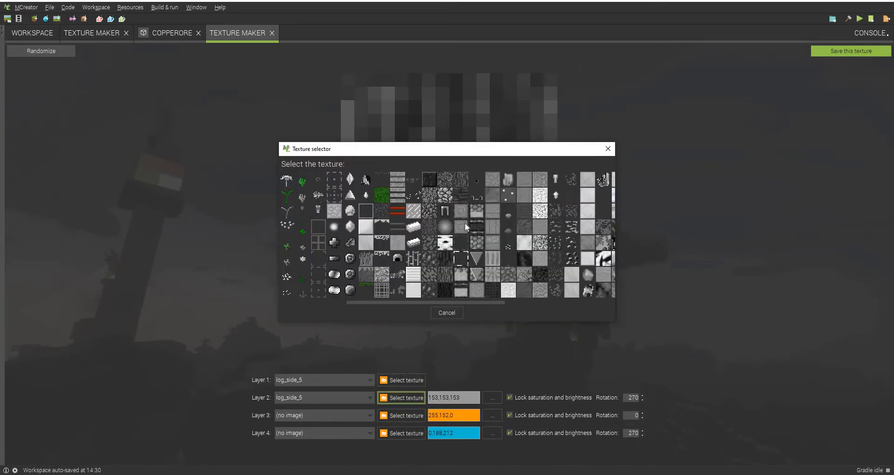
{"action": "left_click", "coordinate": [446, 197]}
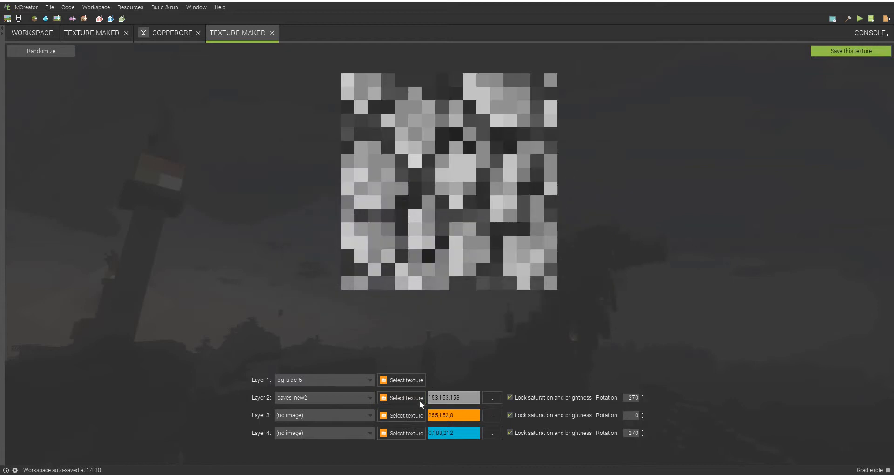
Compare framed_cobble, gravel and haybale_side as layer 2's texture, and go back to gravel.
{"action": "left_click", "coordinate": [398, 397]}
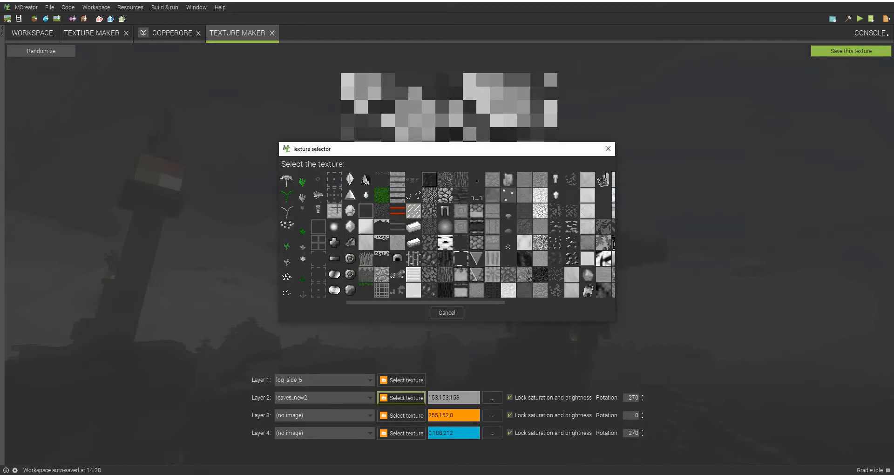
{"action": "left_click", "coordinate": [413, 242]}
{"action": "left_click", "coordinate": [412, 398]}
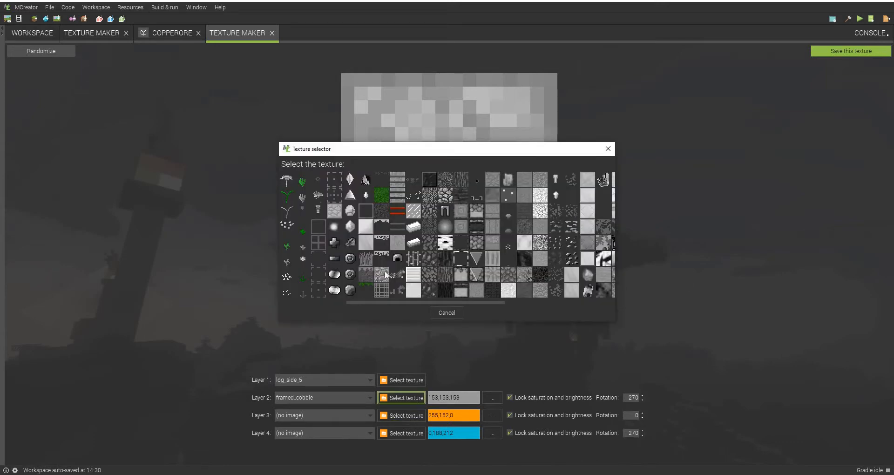
{"action": "left_click", "coordinate": [382, 274]}
{"action": "left_click", "coordinate": [402, 398]}
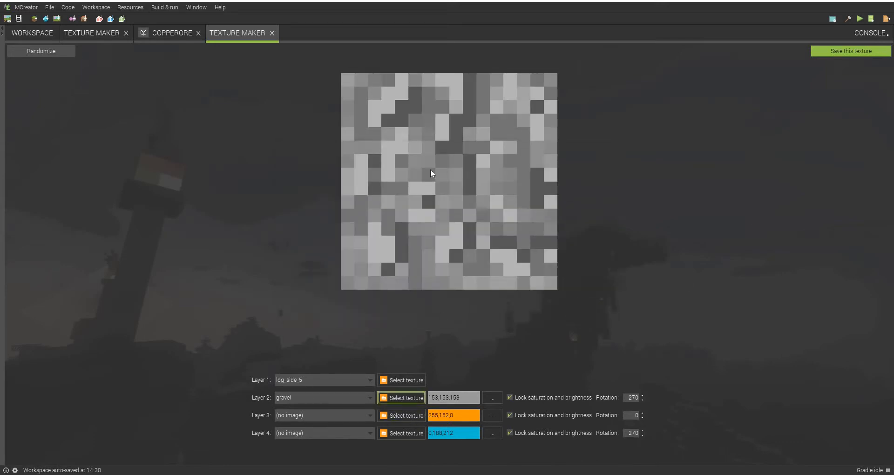
{"action": "left_click", "coordinate": [398, 187]}
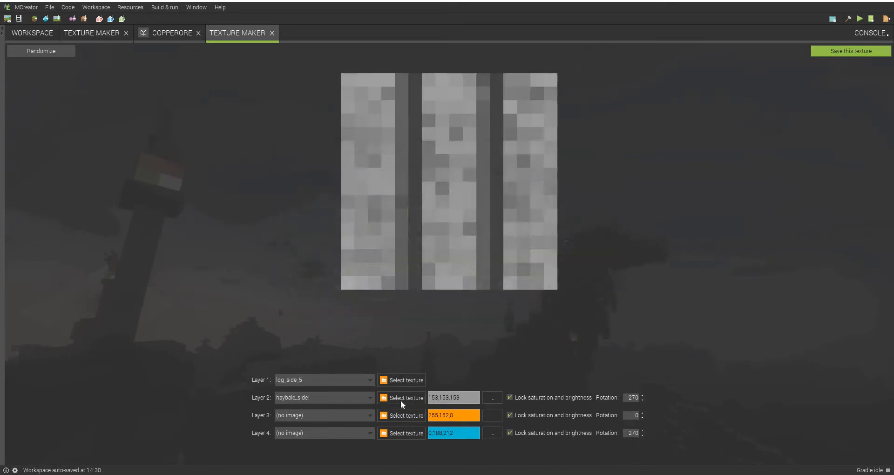
{"action": "left_click", "coordinate": [401, 399]}
{"action": "left_click", "coordinate": [379, 278]}
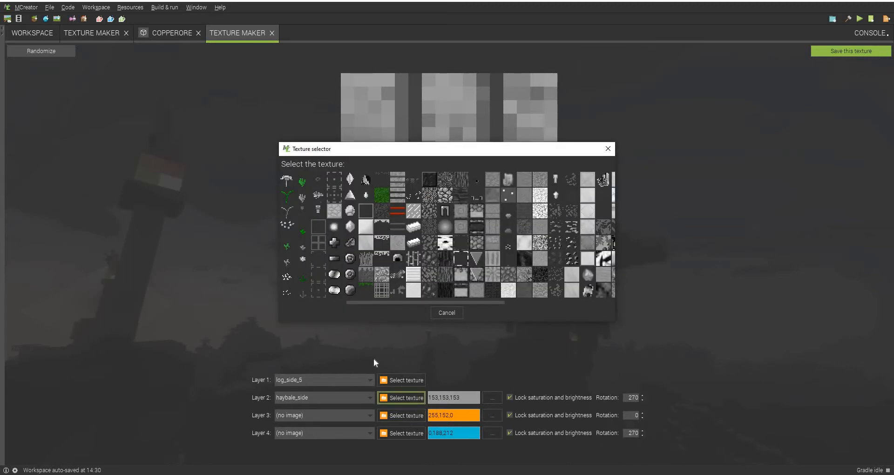
Set layer 2's texture to noise10 and its rotation to 0.
{"action": "left_click", "coordinate": [398, 398]}
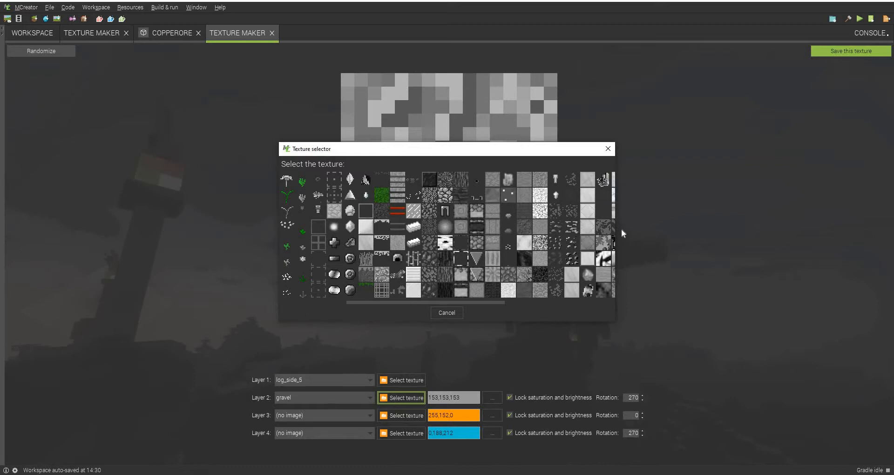
{"action": "left_click_drag", "start_coordinate": [615, 232], "coordinate": [890, 279]}
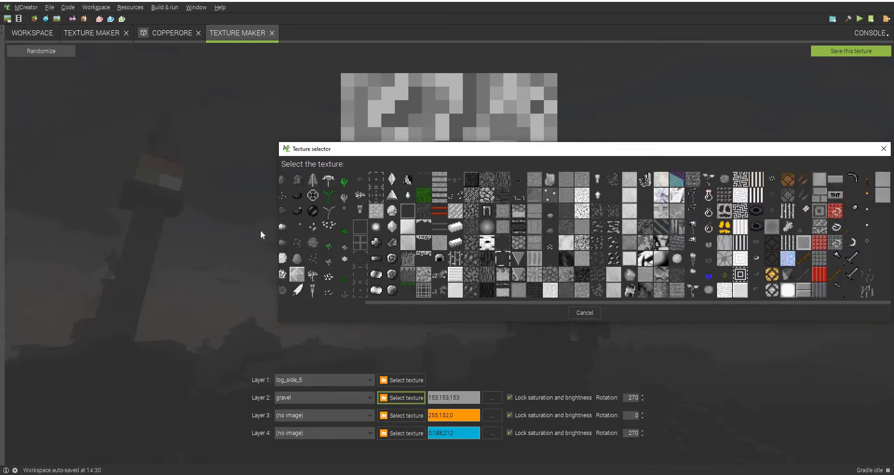
{"action": "left_click_drag", "start_coordinate": [3, 188], "coordinate": [3, 188]}
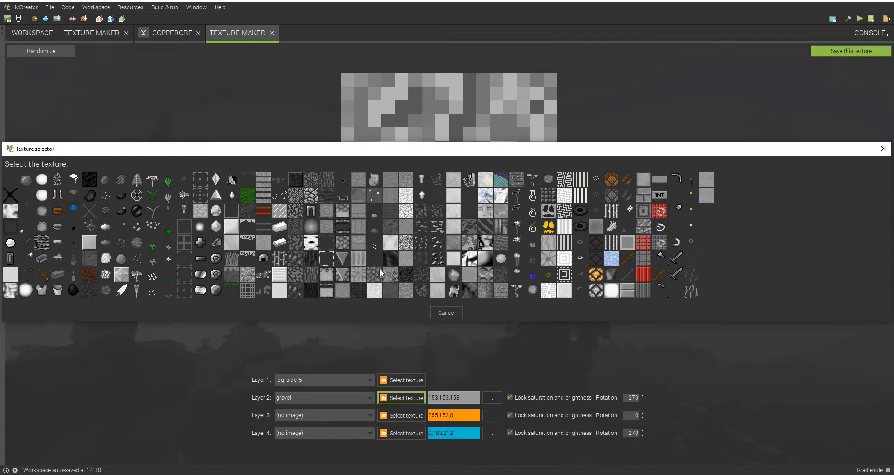
{"action": "left_click", "coordinate": [394, 196]}
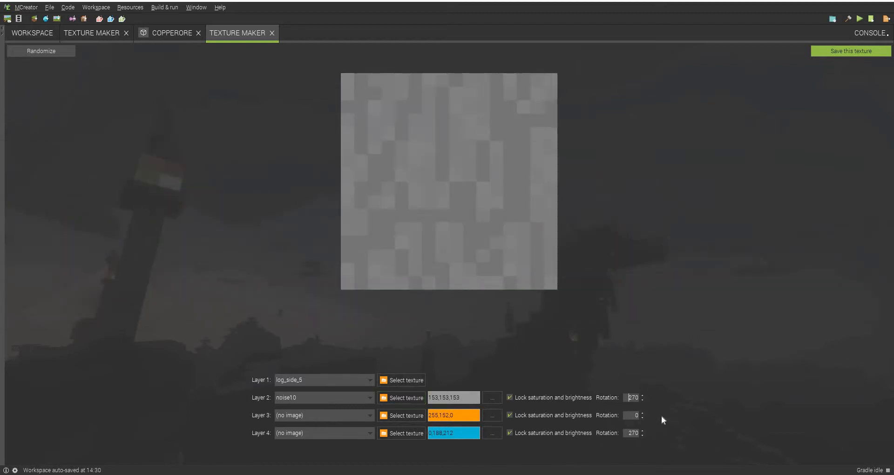
{"action": "left_click_drag", "start_coordinate": [642, 400], "coordinate": [642, 401]}
{"action": "left_click_drag", "start_coordinate": [642, 400], "coordinate": [642, 400]}
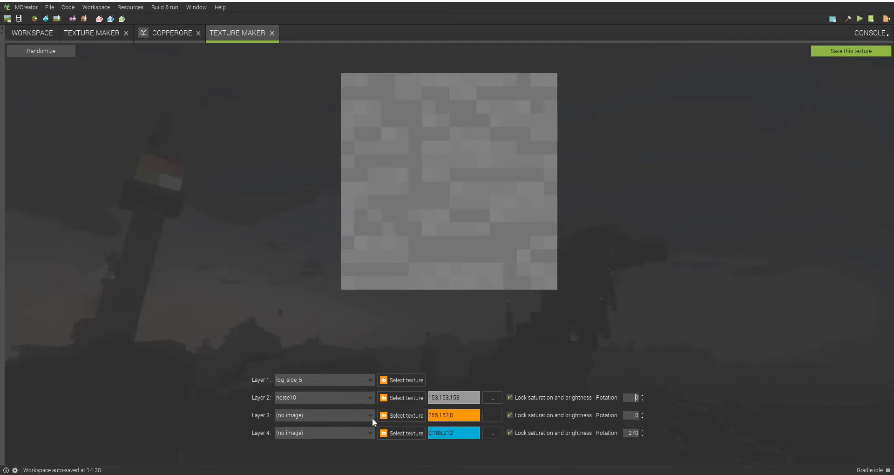
Set layer 3 to an ore texture with scattered specks.
{"action": "left_click", "coordinate": [394, 415]}
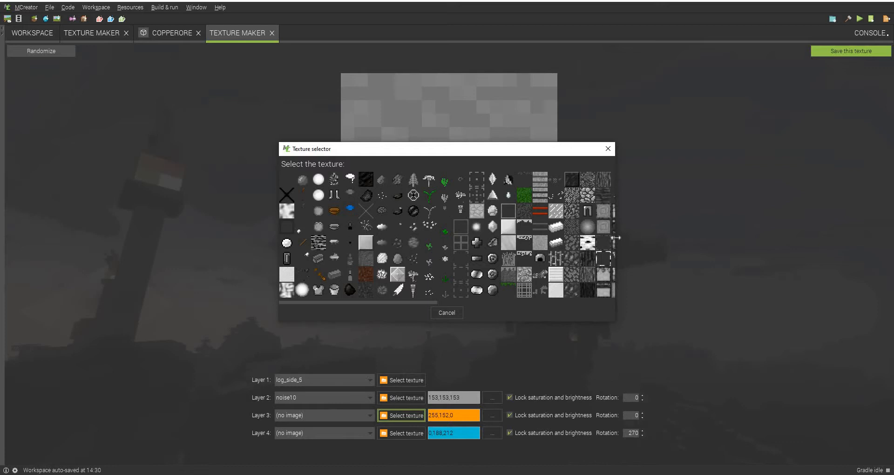
{"action": "left_click_drag", "start_coordinate": [615, 238], "coordinate": [890, 237]}
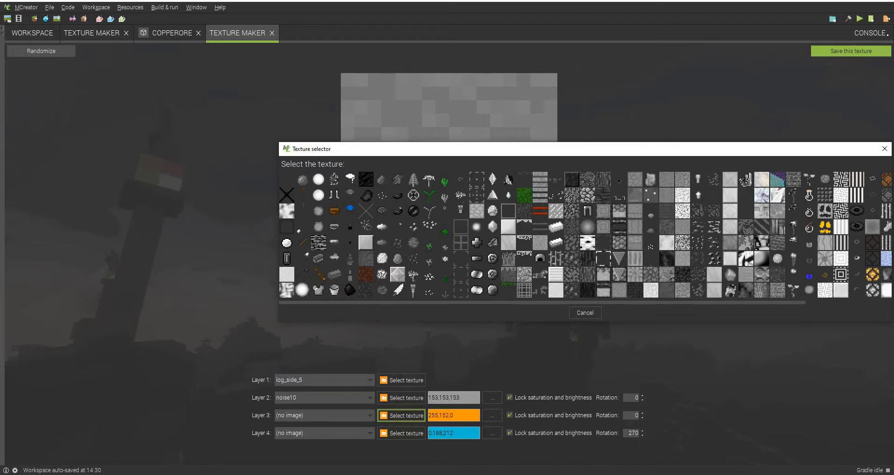
{"action": "left_click", "coordinate": [435, 196]}
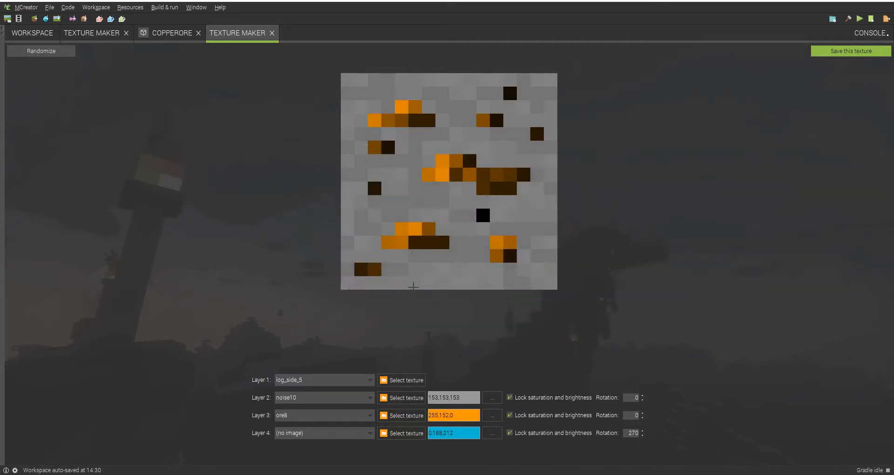
Save the finished texture as a block texture named Copperoretexture.
{"action": "left_click", "coordinate": [833, 52]}
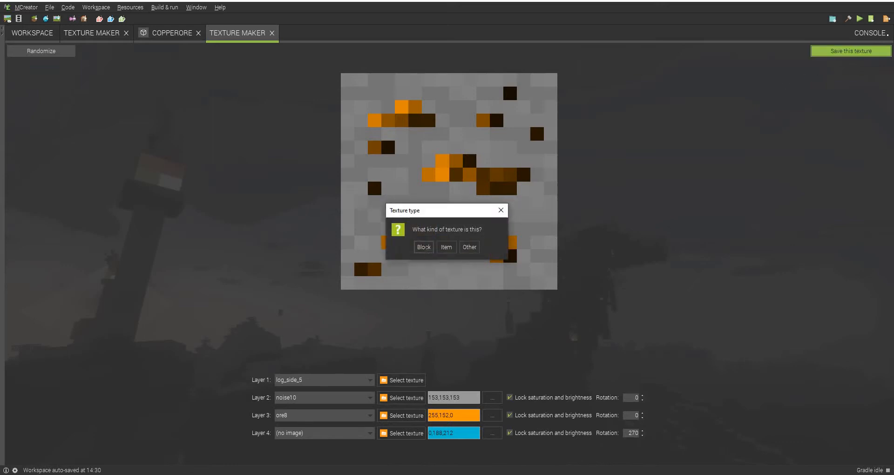
{"action": "left_click", "coordinate": [430, 248]}
{"action": "type", "text": "C"}
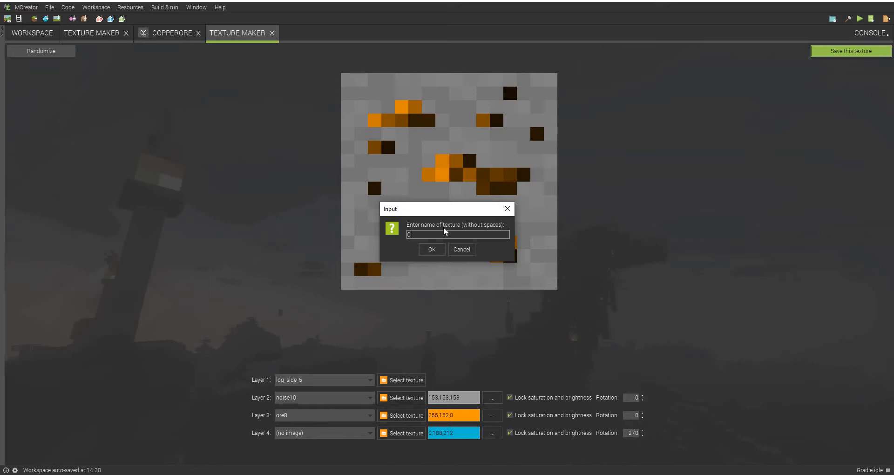
{"action": "type", "text": "opperoretexture"}
{"action": "left_click", "coordinate": [431, 249]}
Apply the saved ore texture to the right, bottom and left faces of the CopperOre block.
{"action": "left_click", "coordinate": [170, 33]}
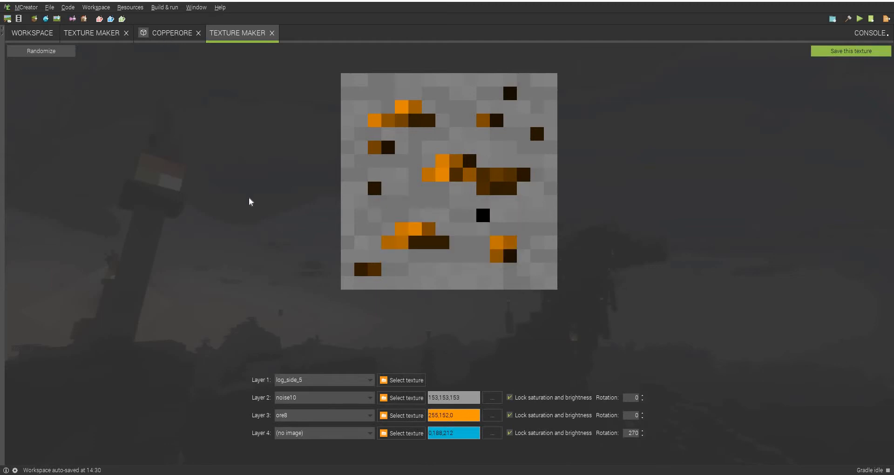
{"action": "left_click", "coordinate": [279, 212]}
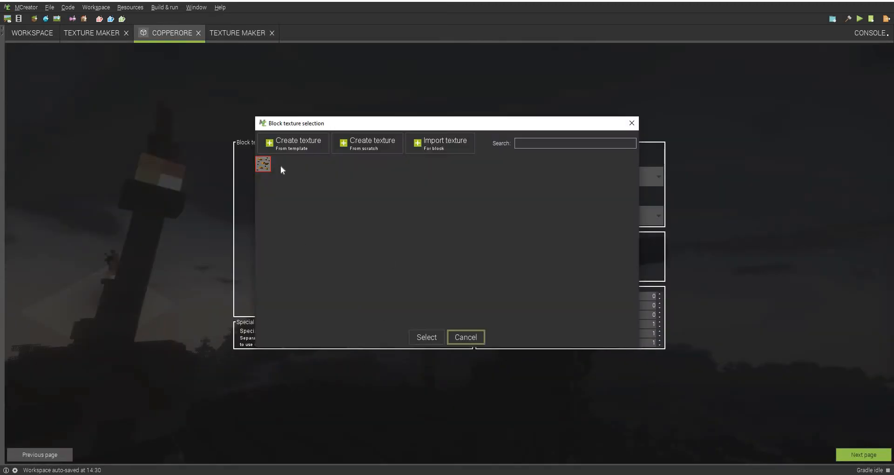
{"action": "double_click", "coordinate": [263, 164]}
{"action": "left_click", "coordinate": [276, 203]}
{"action": "left_click", "coordinate": [422, 334]}
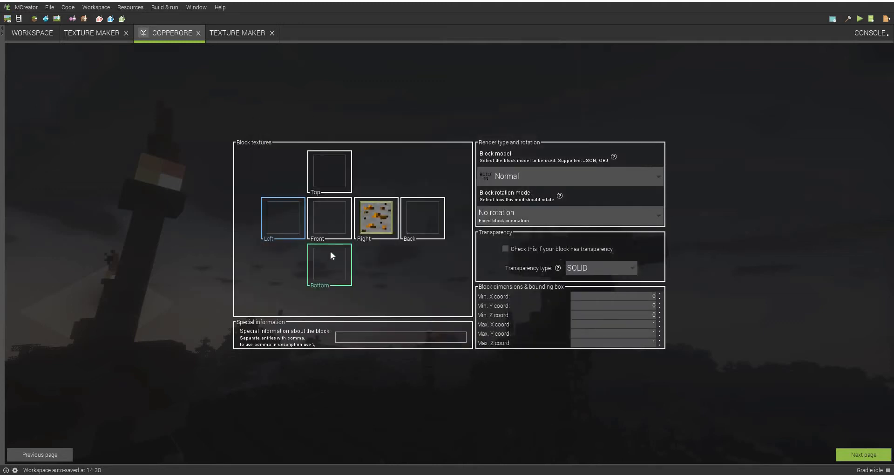
{"action": "left_click", "coordinate": [312, 259]}
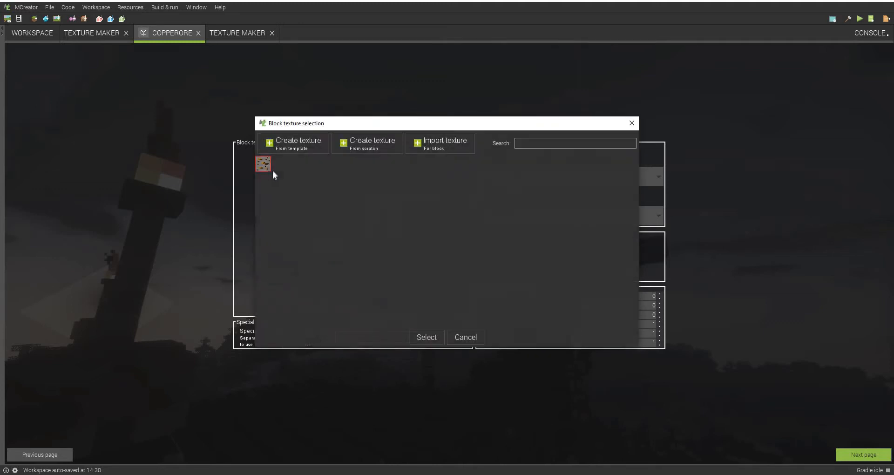
{"action": "left_click", "coordinate": [415, 334]}
{"action": "left_click", "coordinate": [277, 215]}
{"action": "left_click", "coordinate": [422, 333]}
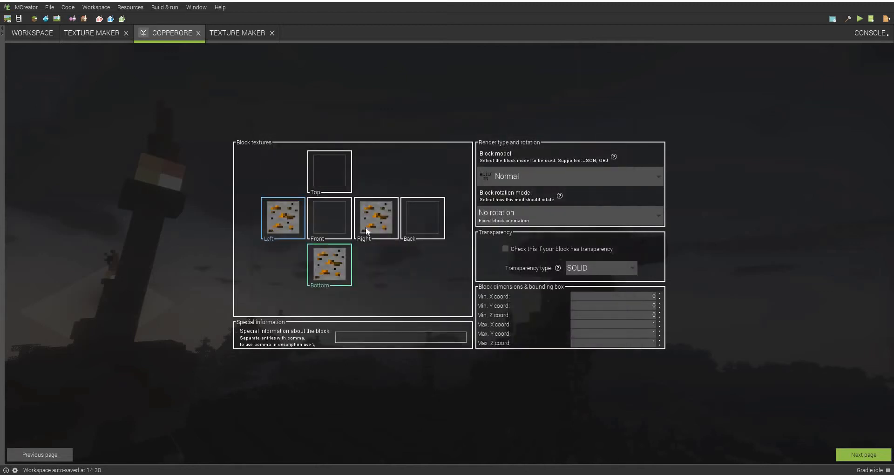
Apply the saved ore texture to the CopperOre block's front, top and back faces.
{"action": "left_click", "coordinate": [365, 227]}
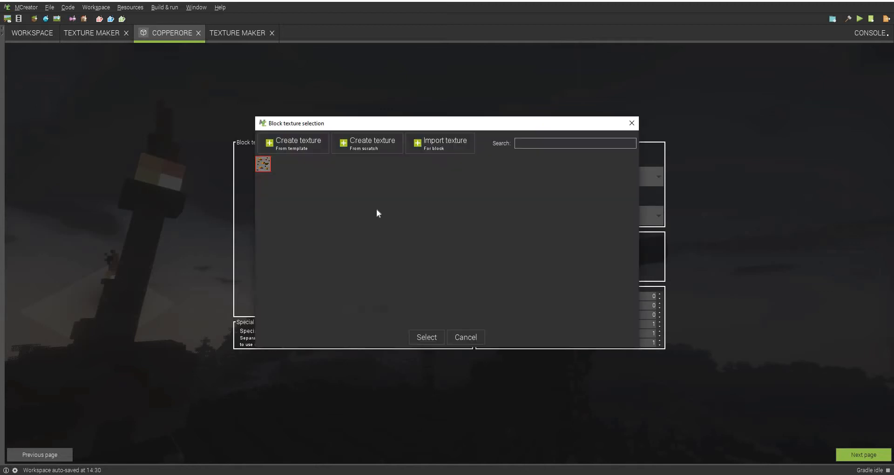
{"action": "left_click", "coordinate": [470, 337]}
{"action": "left_click", "coordinate": [328, 217]}
{"action": "left_click", "coordinate": [427, 337]}
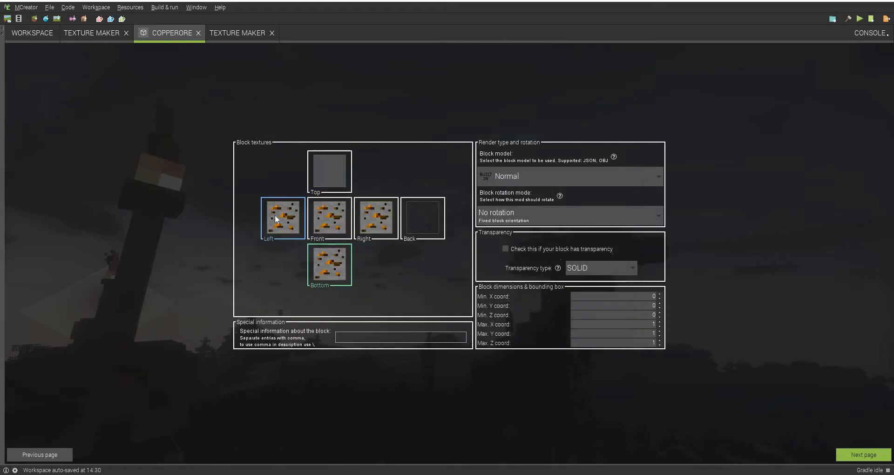
{"action": "left_click", "coordinate": [276, 215]}
{"action": "left_click", "coordinate": [427, 337]}
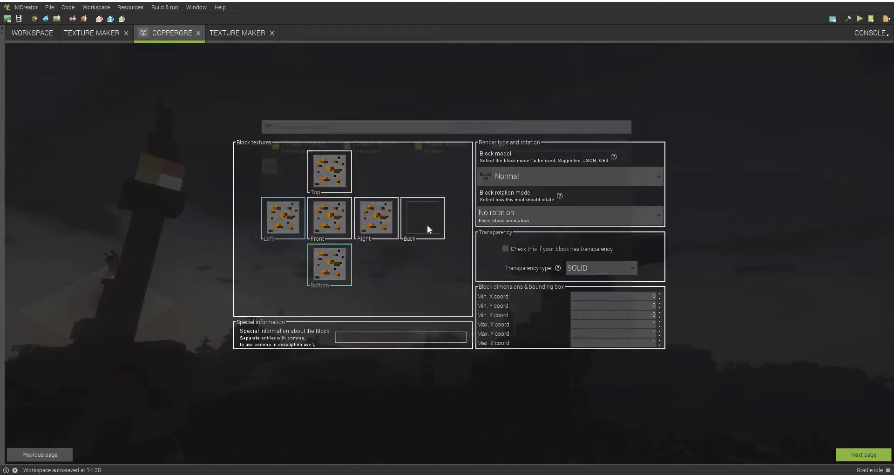
{"action": "left_click", "coordinate": [424, 216]}
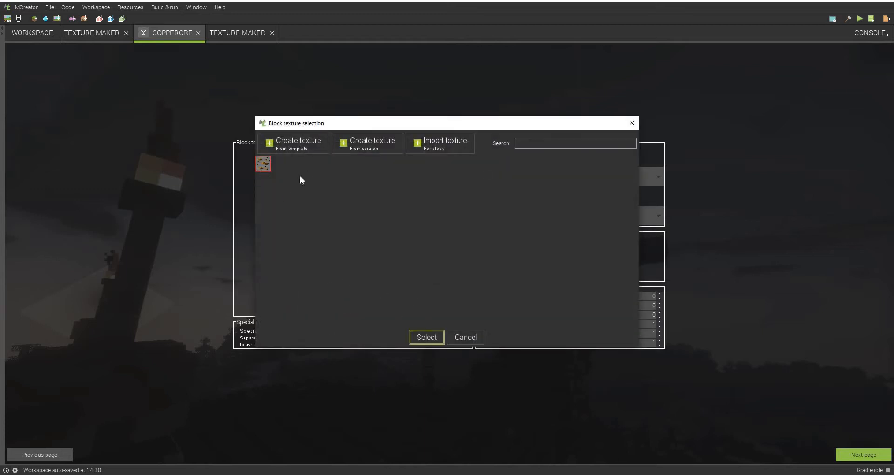
{"action": "key", "text": "Return"}
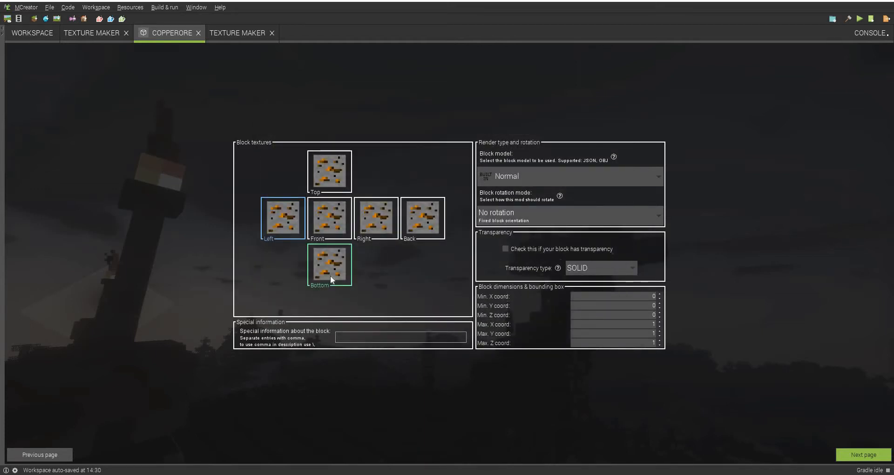
Reapply the saved ore texture to the block's top face and set the block's in-game name to Copper Ore.
{"action": "left_click", "coordinate": [326, 171]}
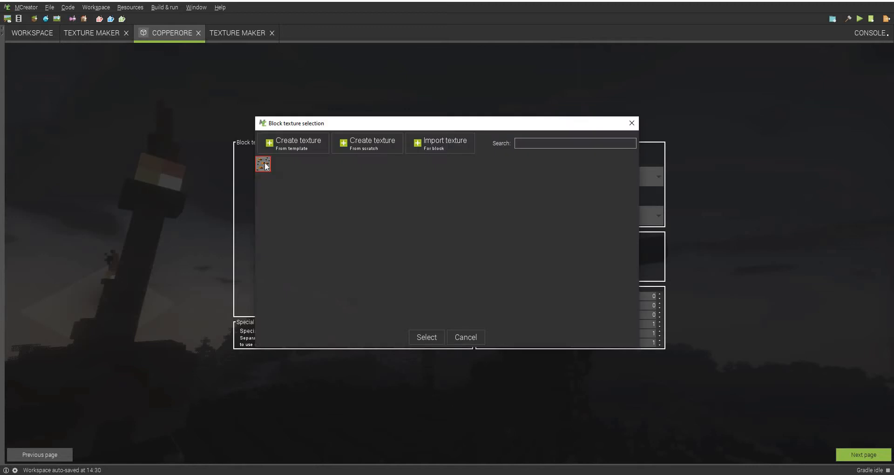
{"action": "left_click", "coordinate": [426, 337]}
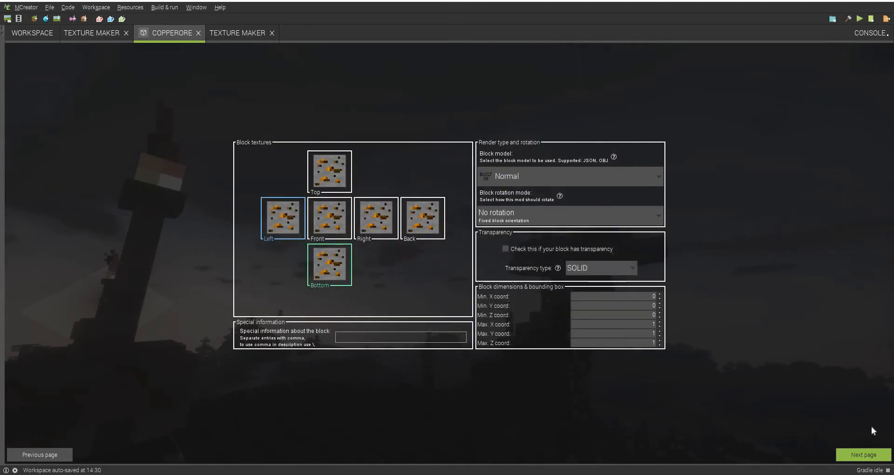
{"action": "left_click", "coordinate": [867, 453]}
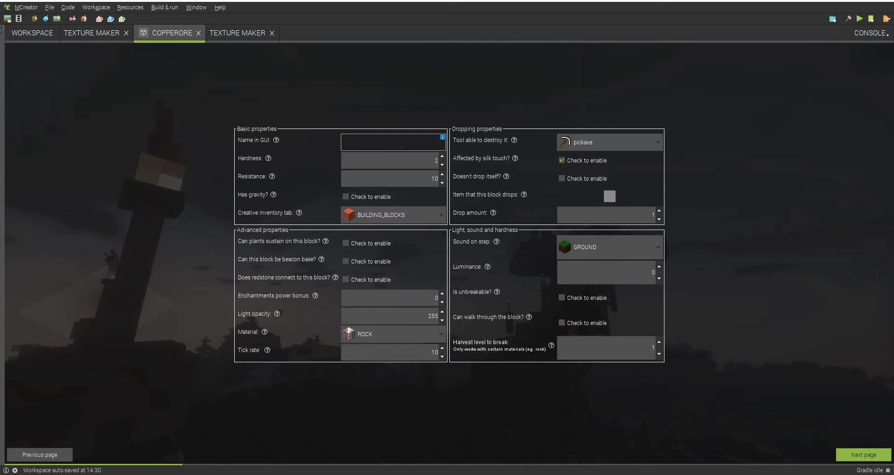
{"action": "type", "text": "Copper Ore"}
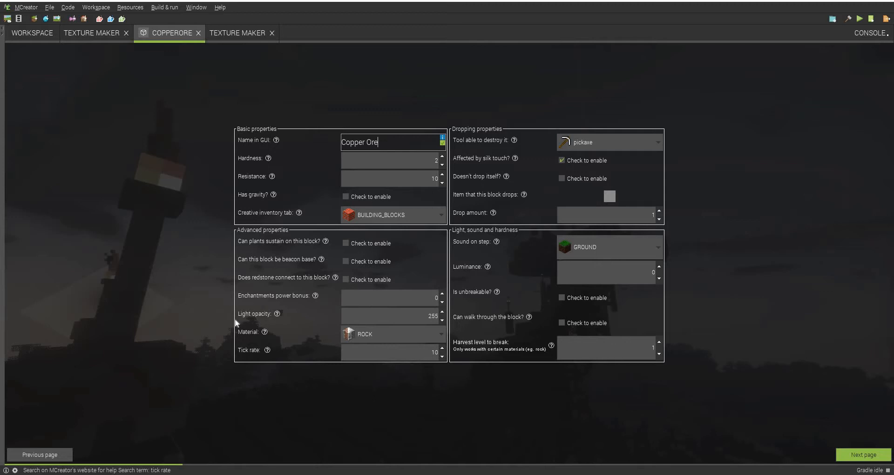
{"action": "left_click", "coordinate": [412, 338]}
{"action": "scroll", "coordinate": [390, 392], "scroll_direction": "down", "scroll_amount": 5}
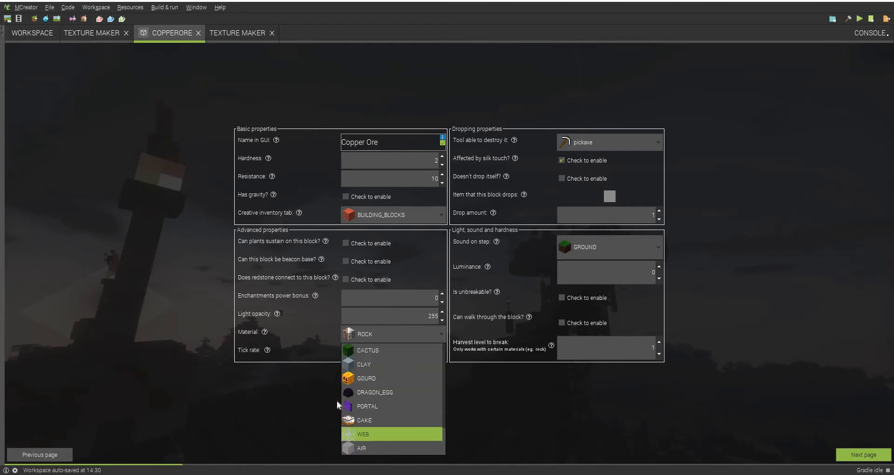
{"action": "left_click", "coordinate": [449, 376]}
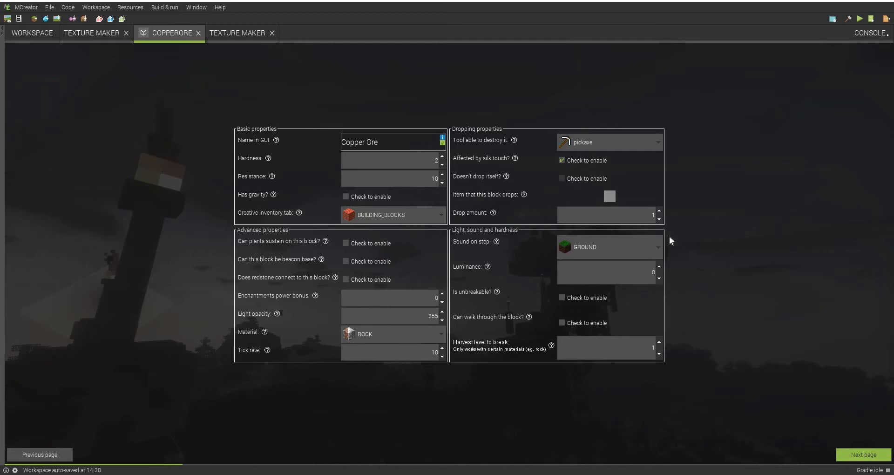
Set the block's step sound to STONE and adjust the harvest level needed to break it.
{"action": "left_click", "coordinate": [620, 252]}
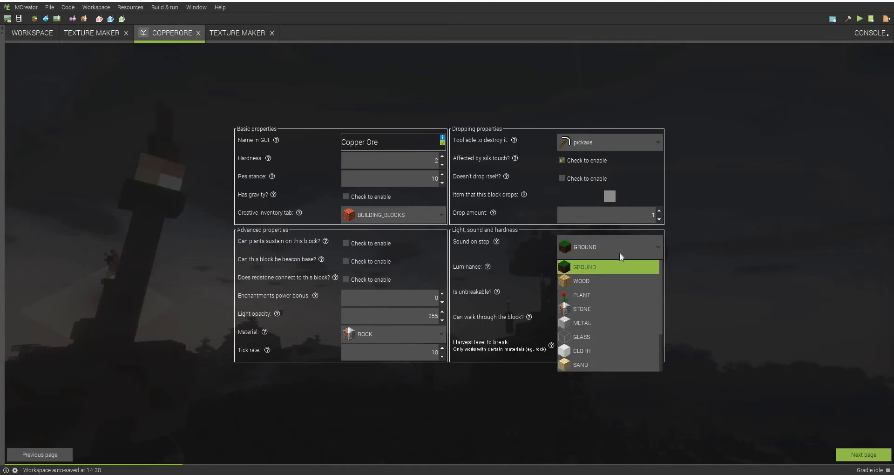
{"action": "left_click", "coordinate": [600, 309]}
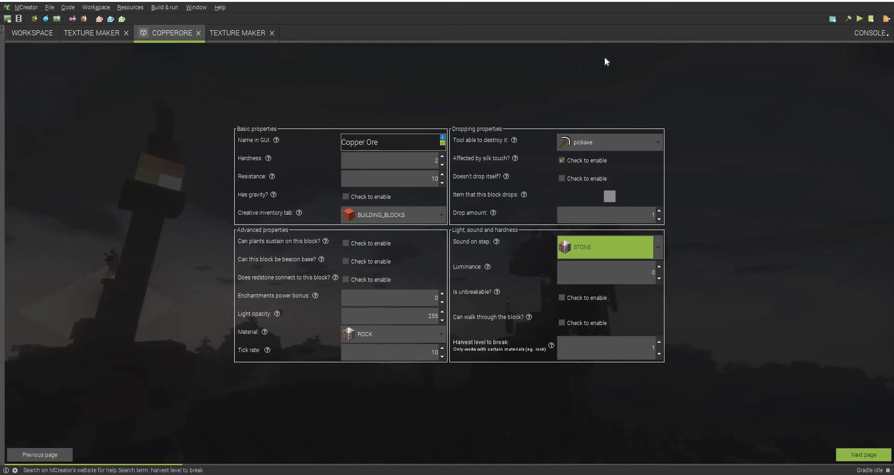
{"action": "left_click", "coordinate": [659, 342]}
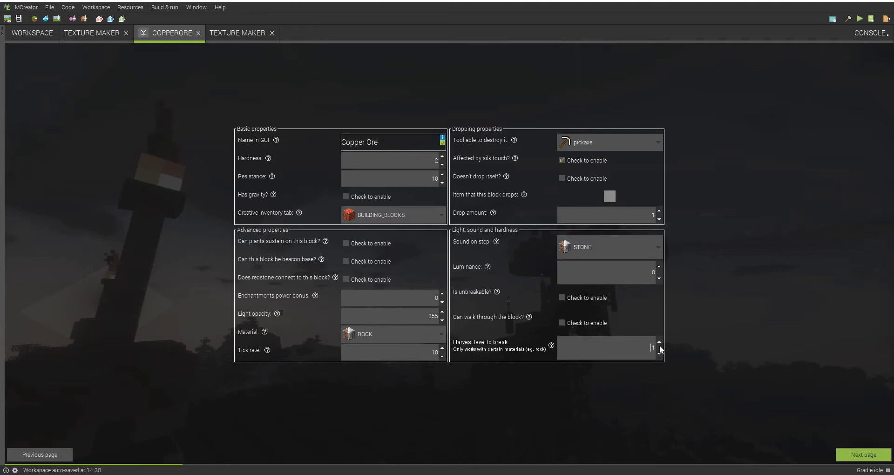
{"action": "left_click", "coordinate": [659, 342]}
{"action": "left_click", "coordinate": [660, 355]}
{"action": "left_click", "coordinate": [660, 344]}
Keep the default particle, inventory and trigger settings, and set the ore's generation height from 1 to 47.
{"action": "left_click", "coordinate": [860, 456]}
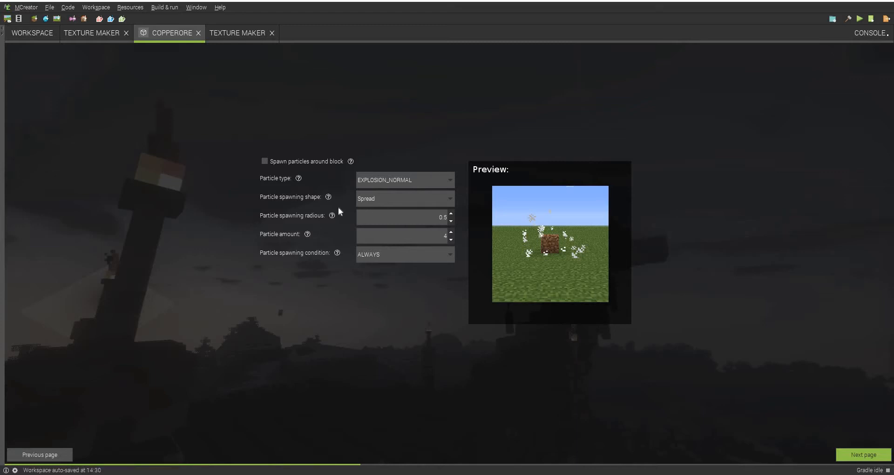
{"action": "left_click", "coordinate": [870, 456]}
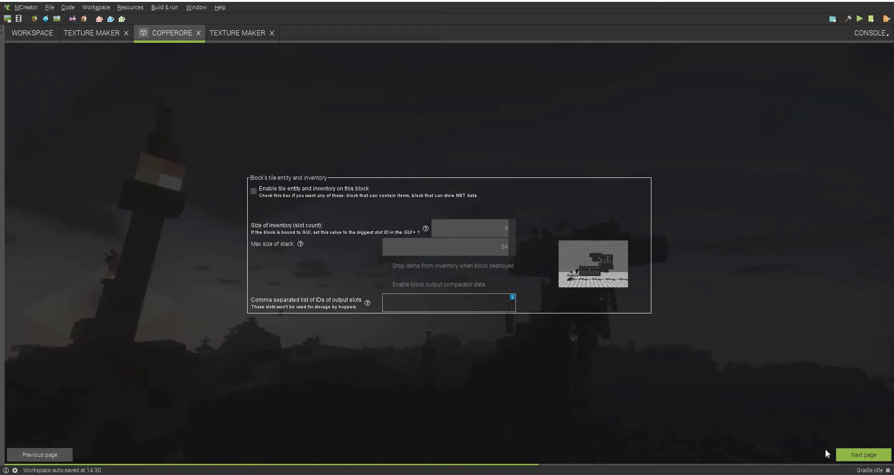
{"action": "left_click", "coordinate": [864, 452]}
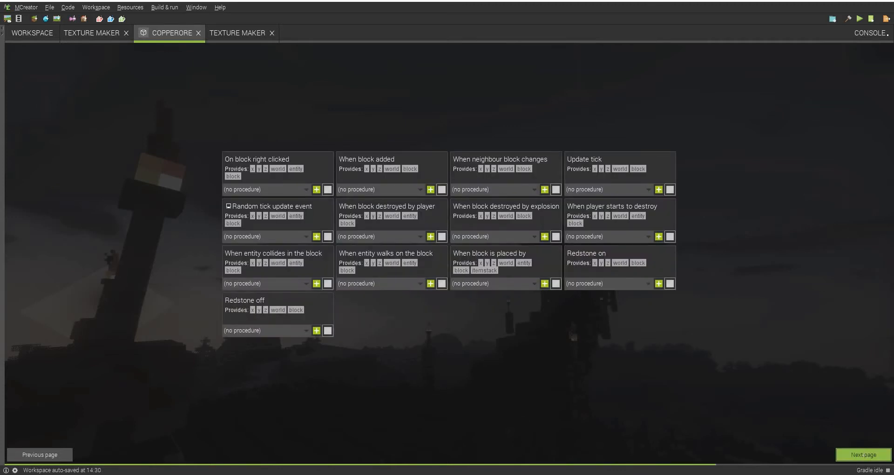
{"action": "left_click", "coordinate": [858, 456]}
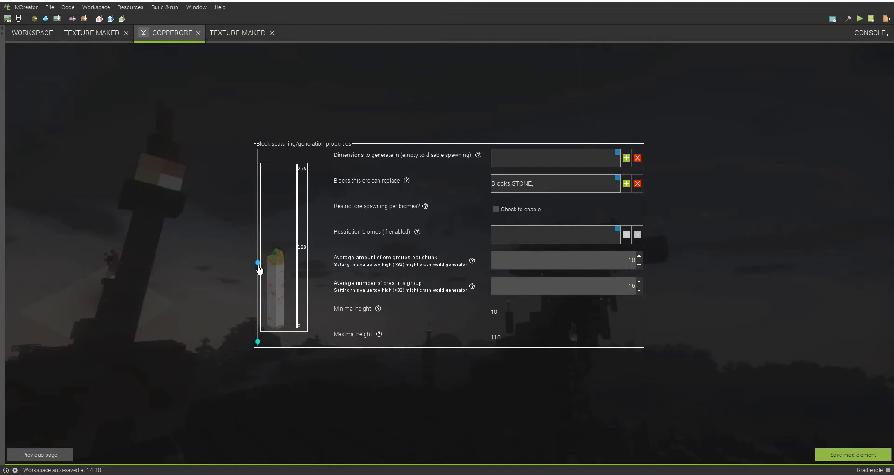
{"action": "left_click_drag", "start_coordinate": [258, 263], "coordinate": [258, 260]}
{"action": "left_click_drag", "start_coordinate": [258, 262], "coordinate": [258, 282]}
{"action": "left_click_drag", "start_coordinate": [267, 314], "coordinate": [275, 329]}
{"action": "left_click_drag", "start_coordinate": [259, 366], "coordinate": [334, 370]}
Add Surface as the ore's generation dimension and IRON_ORE to the blocks it can replace.
{"action": "left_click", "coordinate": [626, 159]}
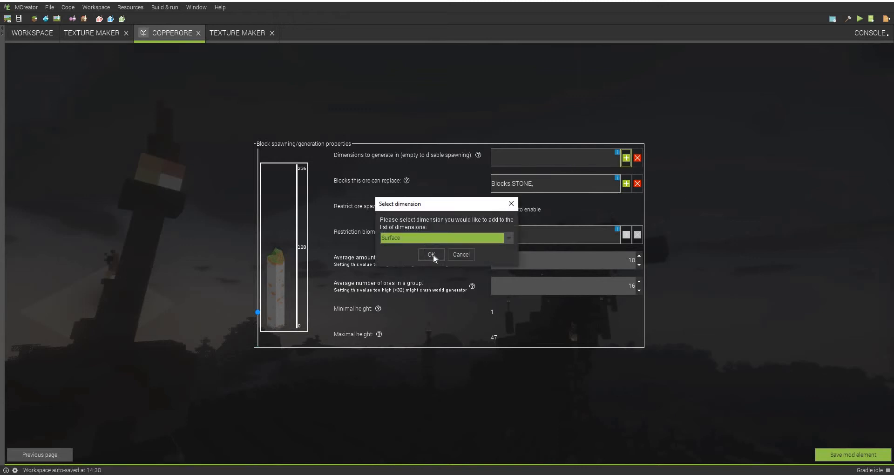
{"action": "key", "text": "Return"}
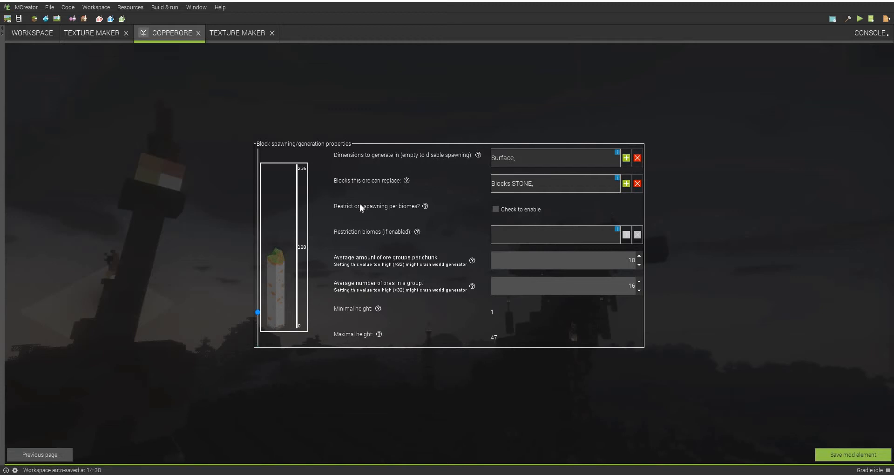
{"action": "left_click", "coordinate": [626, 183]}
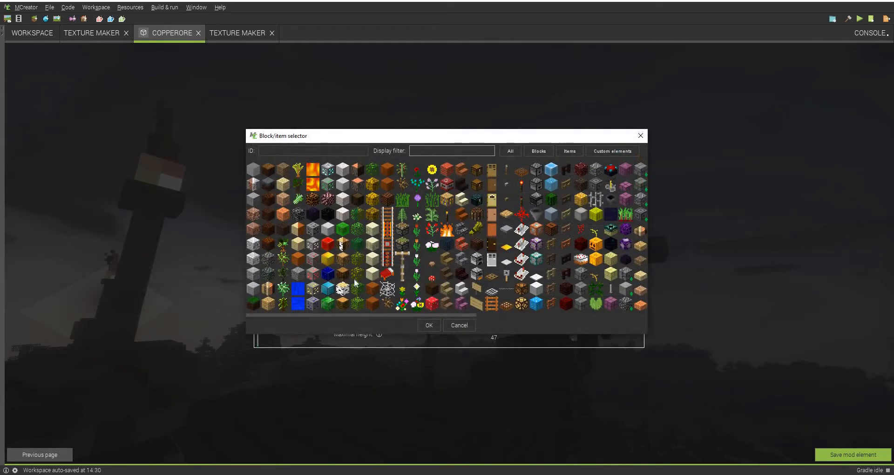
{"action": "left_click", "coordinate": [315, 249]}
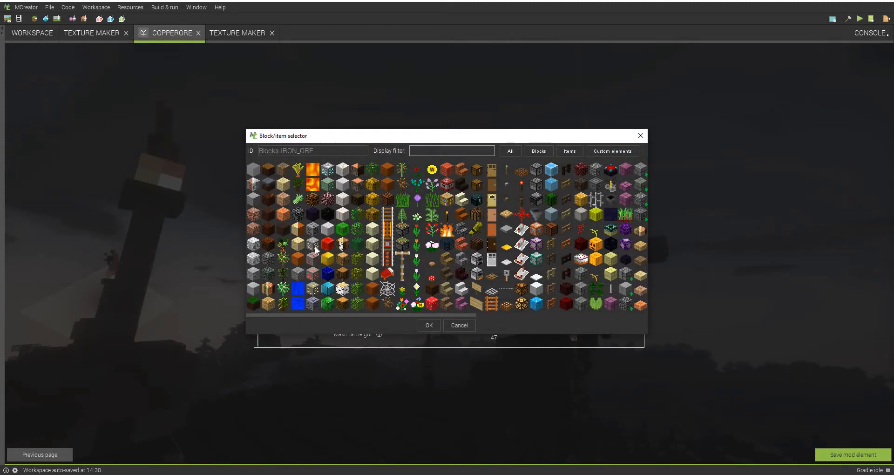
{"action": "left_click", "coordinate": [436, 325]}
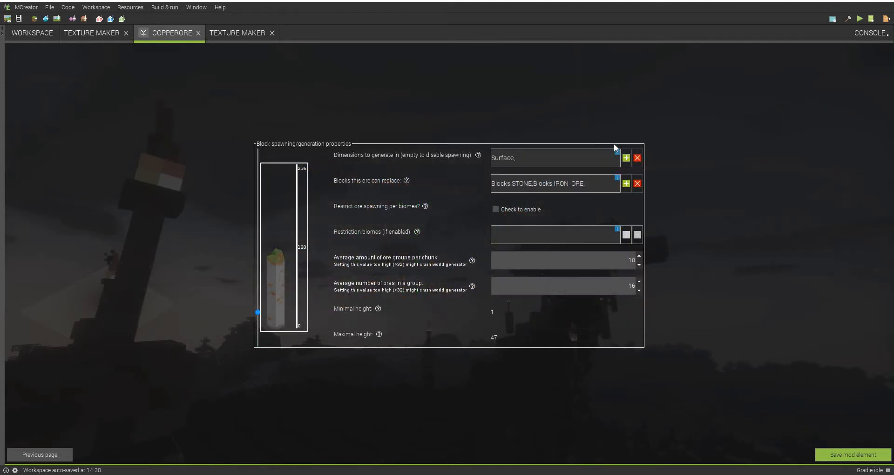
Clear the list of replaceable blocks and make IRON_ORE its only entry.
{"action": "left_click", "coordinate": [637, 183]}
{"action": "left_click", "coordinate": [626, 183]}
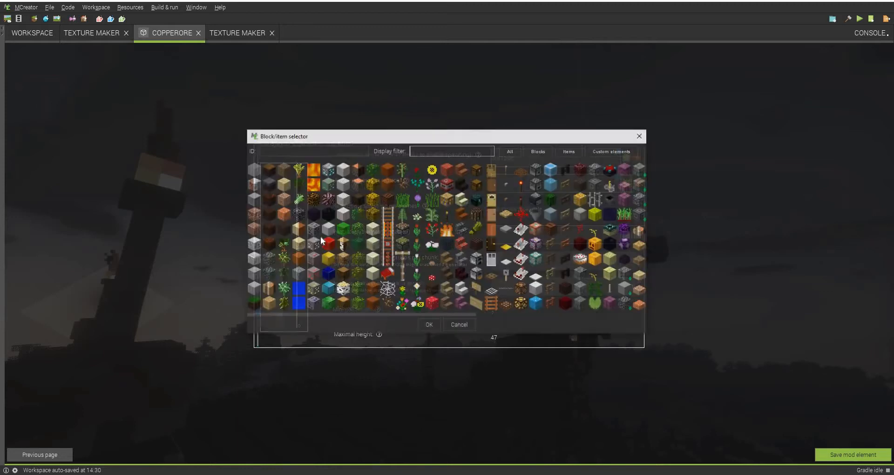
{"action": "left_click", "coordinate": [318, 246]}
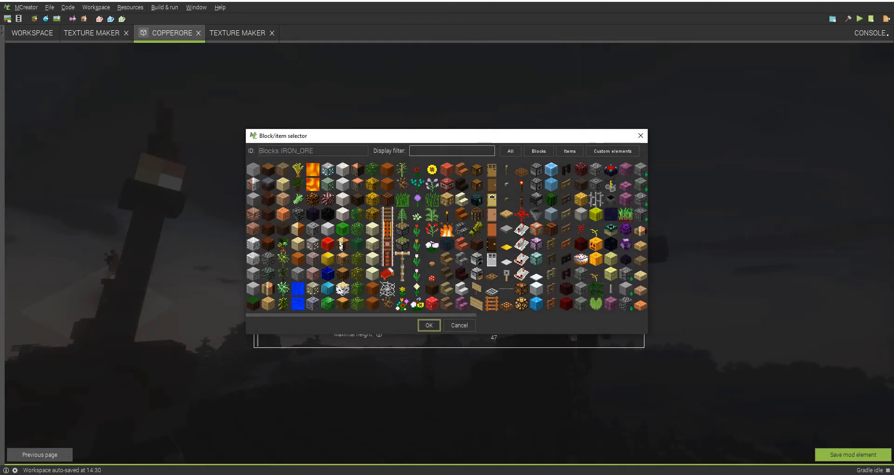
{"action": "left_click", "coordinate": [422, 324]}
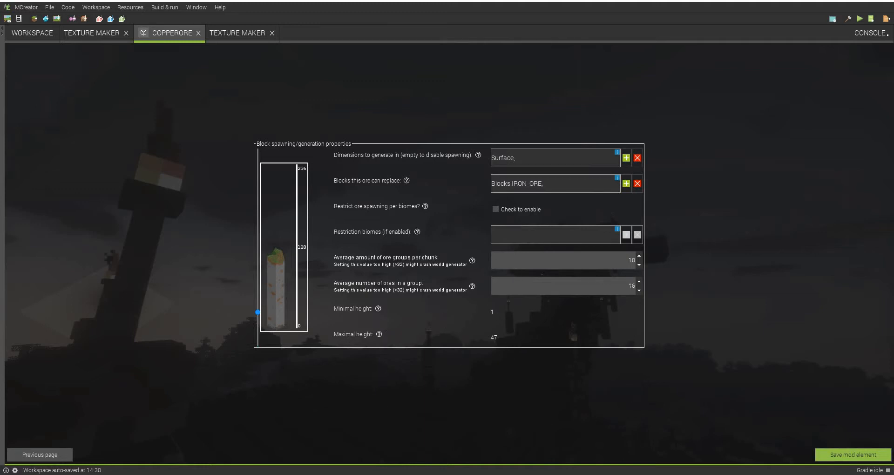
Set the average number of ores in a group to 15 and save the CopperOre block.
{"action": "left_click", "coordinate": [639, 281]}
{"action": "key", "text": "Down"}
{"action": "left_click", "coordinate": [827, 456]}
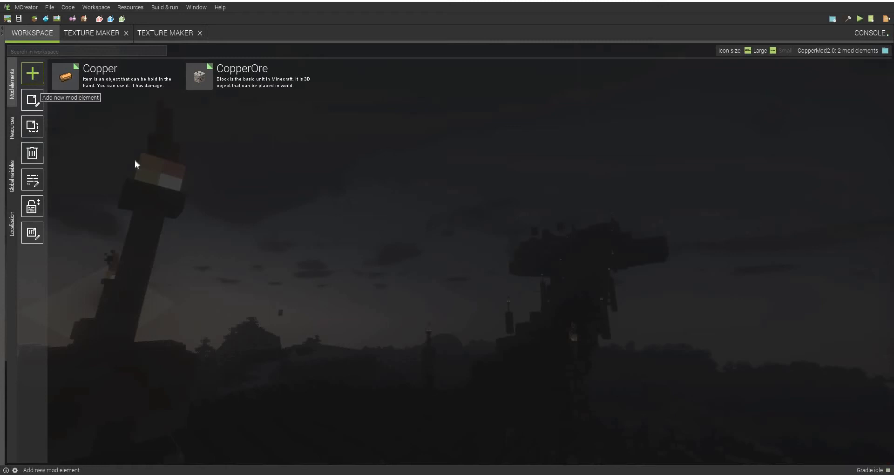
Create a new recipe mod element named CopperRecipe.
{"action": "left_click", "coordinate": [32, 73]}
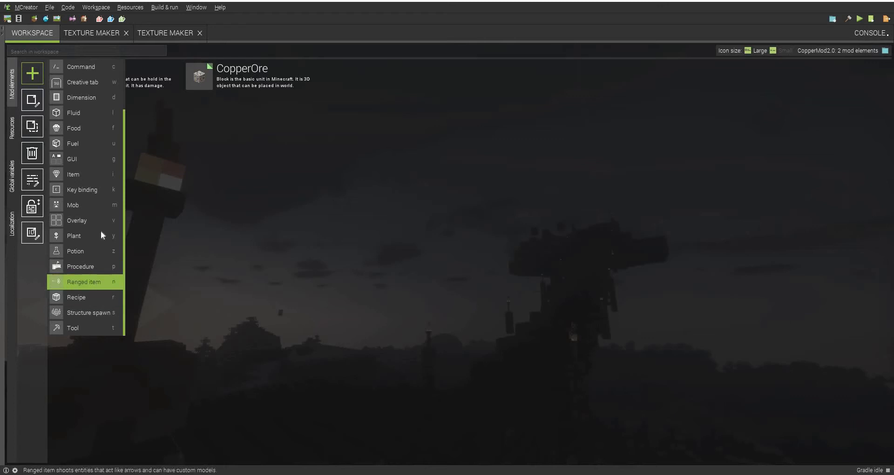
{"action": "scroll", "coordinate": [99, 230], "scroll_direction": "up", "scroll_amount": 2}
{"action": "scroll", "coordinate": [97, 294], "scroll_direction": "down", "scroll_amount": 2}
{"action": "scroll", "coordinate": [81, 223], "scroll_direction": "up", "scroll_amount": 4}
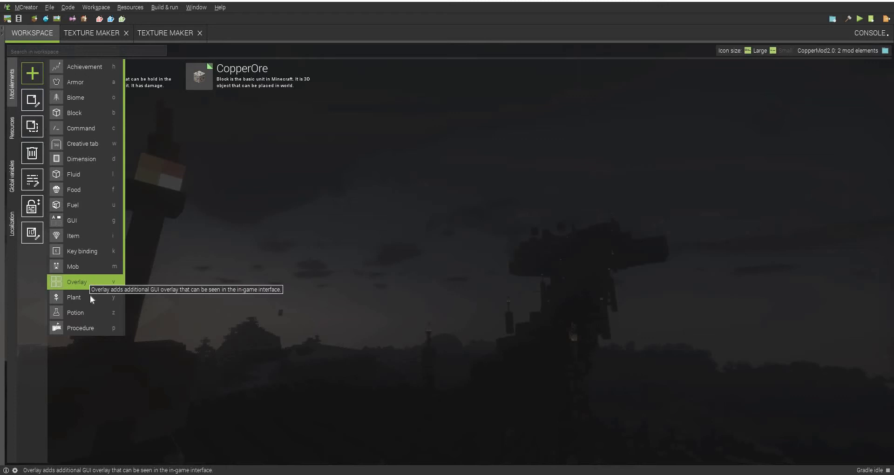
{"action": "scroll", "coordinate": [93, 321], "scroll_direction": "down", "scroll_amount": 4}
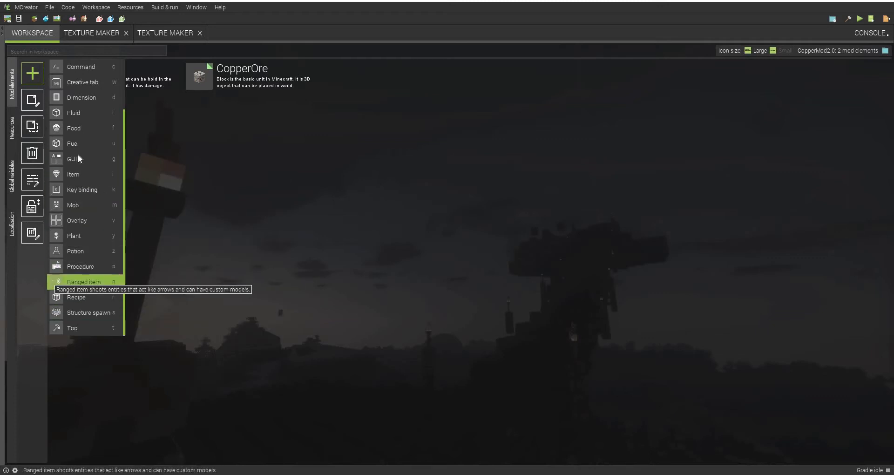
{"action": "key", "text": "r"}
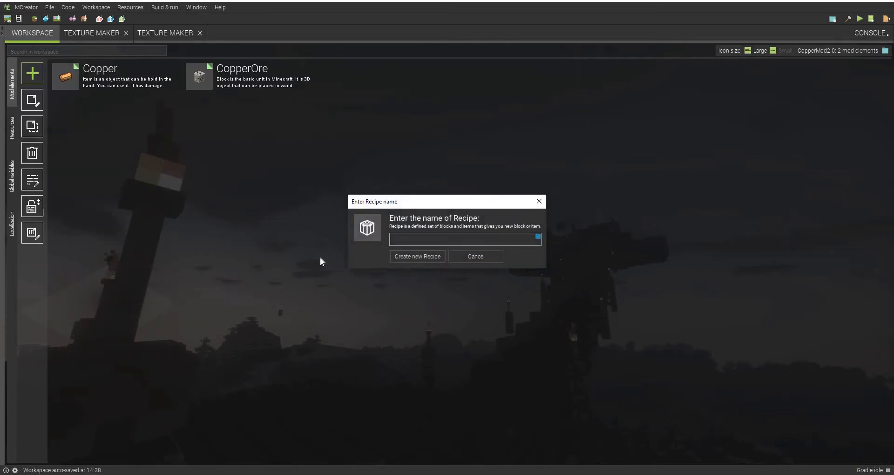
{"action": "type", "text": "Copper"}
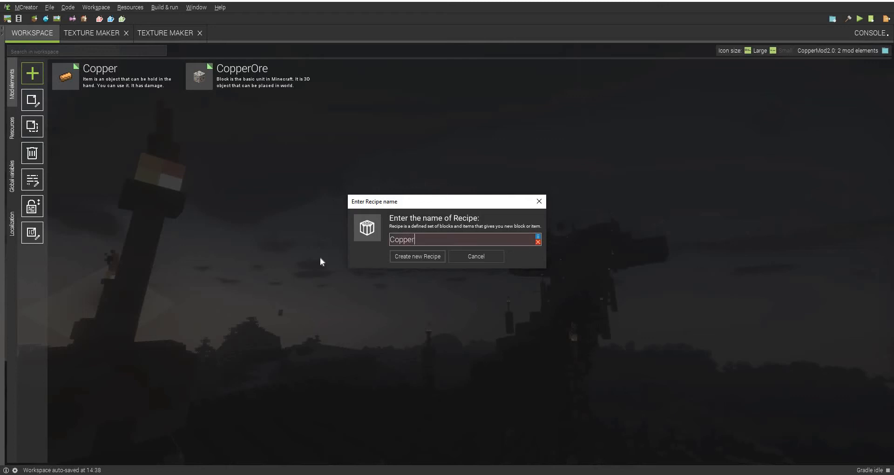
{"action": "type", "text": "Recipe"}
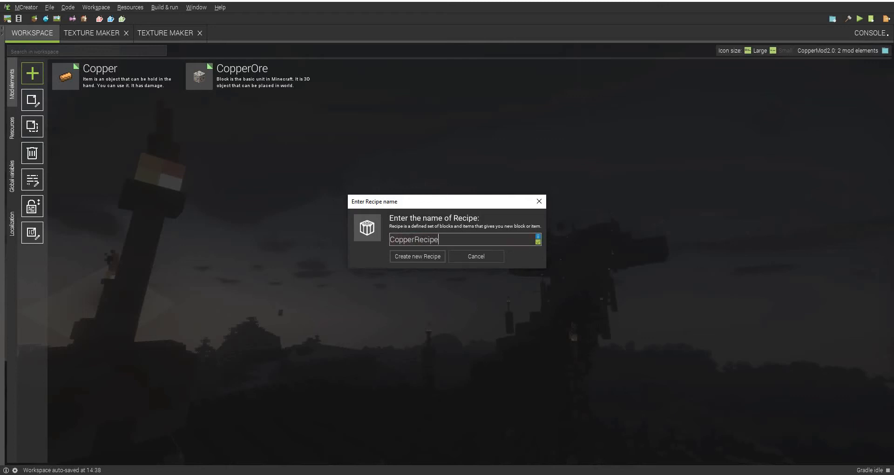
{"action": "left_click", "coordinate": [414, 256]}
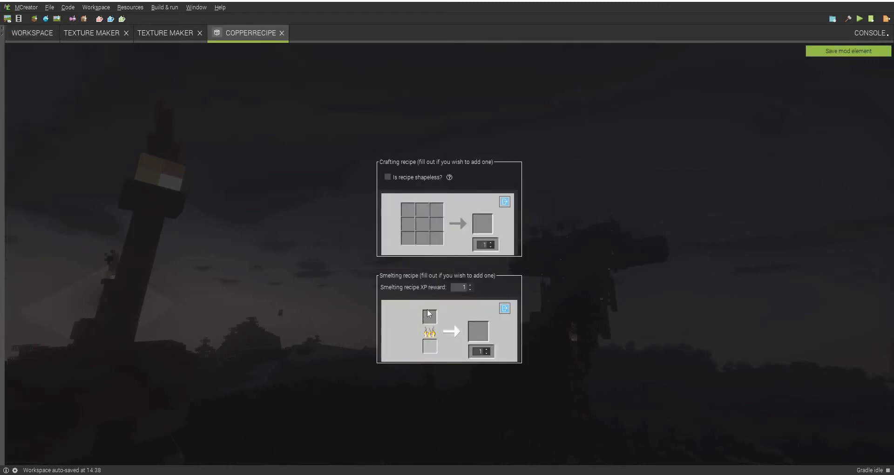
Define a smelting recipe that turns CopperOre into Copper, and save the CopperRecipe element.
{"action": "left_click", "coordinate": [427, 319]}
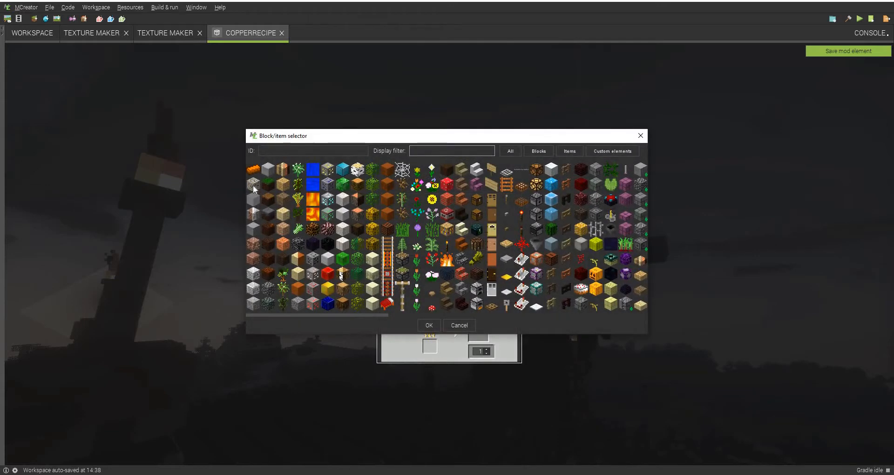
{"action": "left_click", "coordinate": [428, 325]}
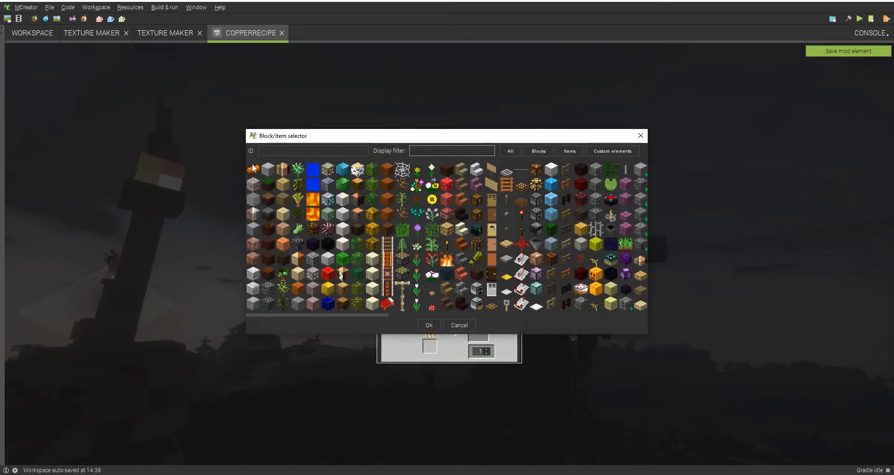
{"action": "left_click", "coordinate": [254, 169]}
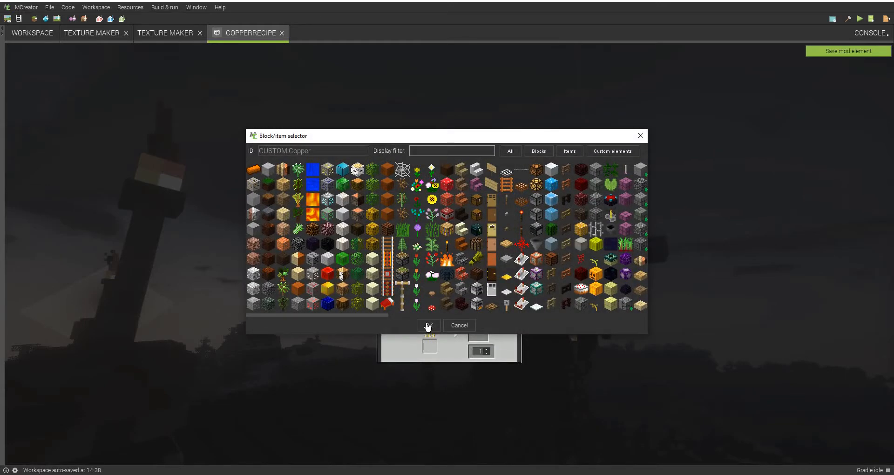
{"action": "key", "text": "Return"}
{"action": "left_click", "coordinate": [859, 54]}
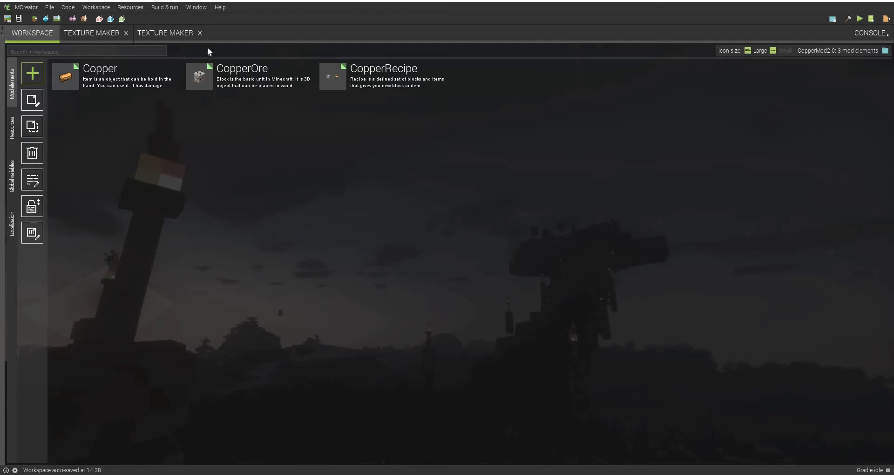
Dismiss the Norton security notification.
{"action": "left_click", "coordinate": [33, 73]}
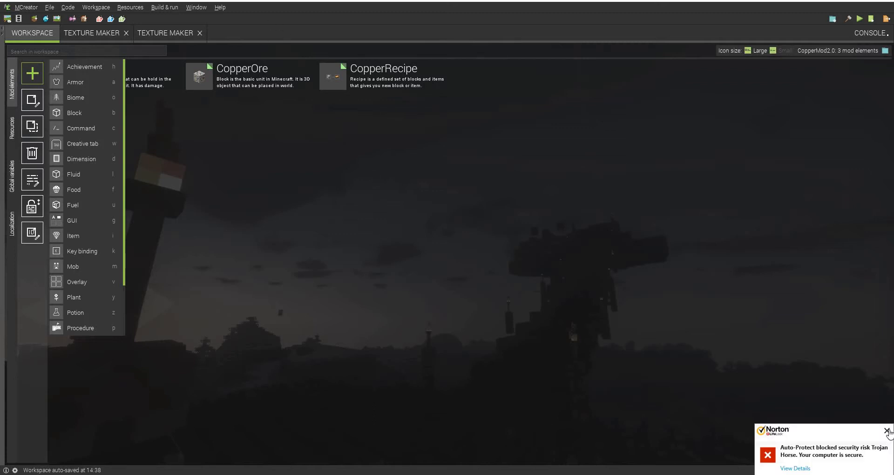
{"action": "left_click", "coordinate": [888, 431]}
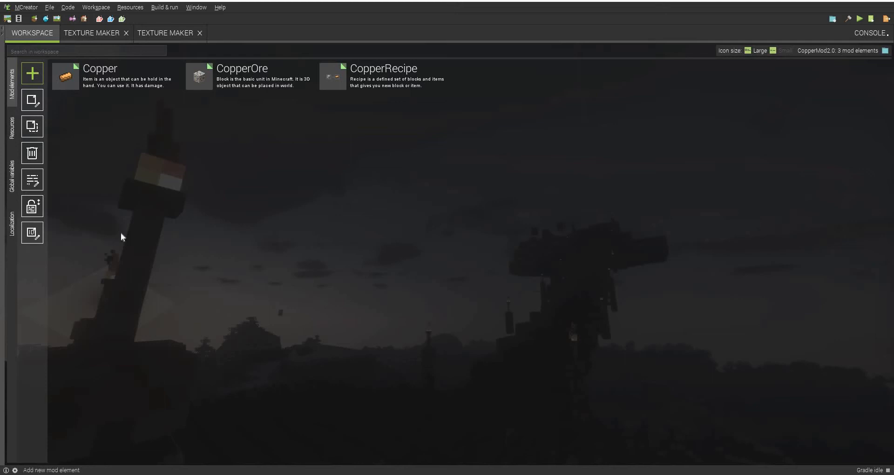
Create a new block mod element named CopperBlock.
{"action": "left_click", "coordinate": [32, 74]}
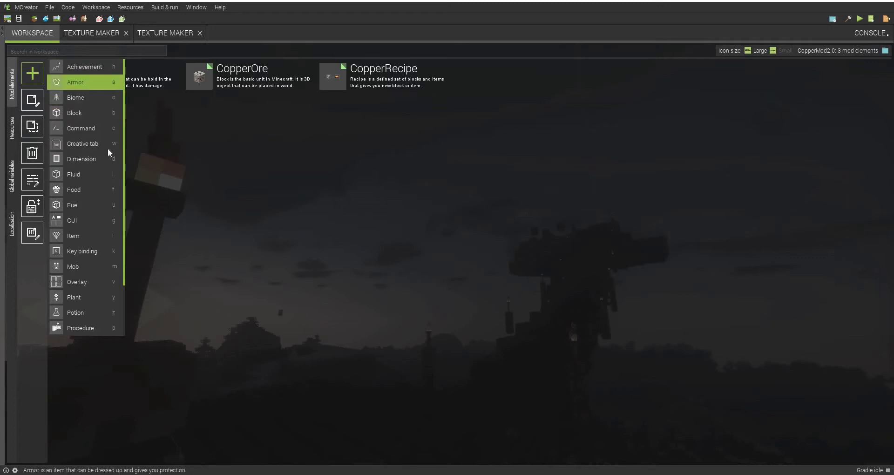
{"action": "left_click", "coordinate": [103, 111]}
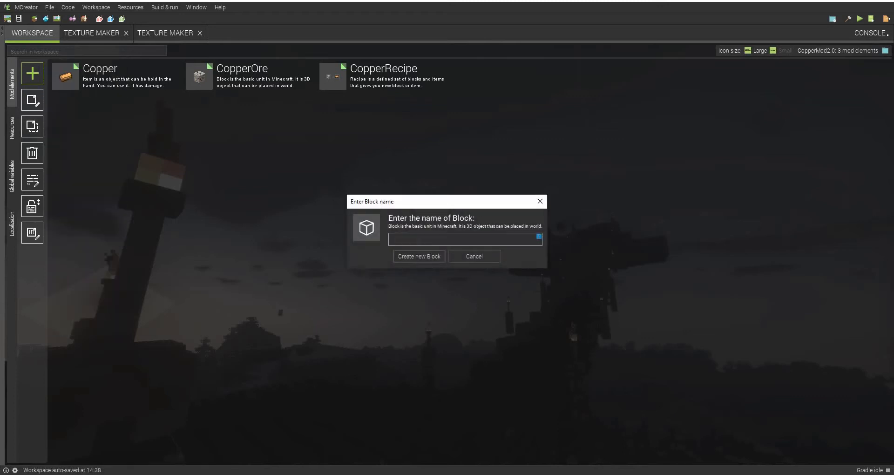
{"action": "type", "text": "Copper"}
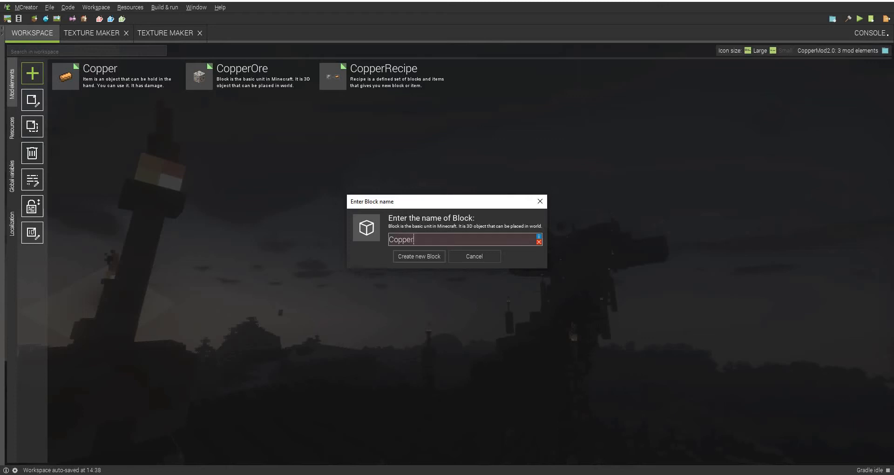
{"action": "type", "text": "Block"}
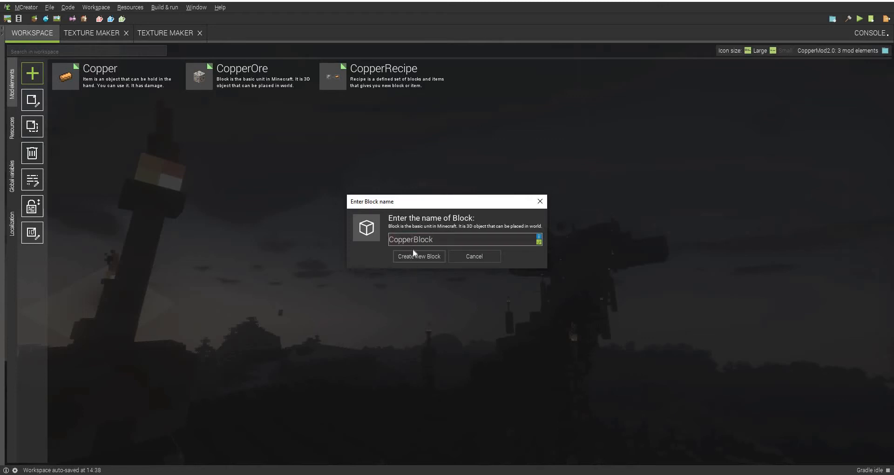
{"action": "left_click", "coordinate": [413, 260]}
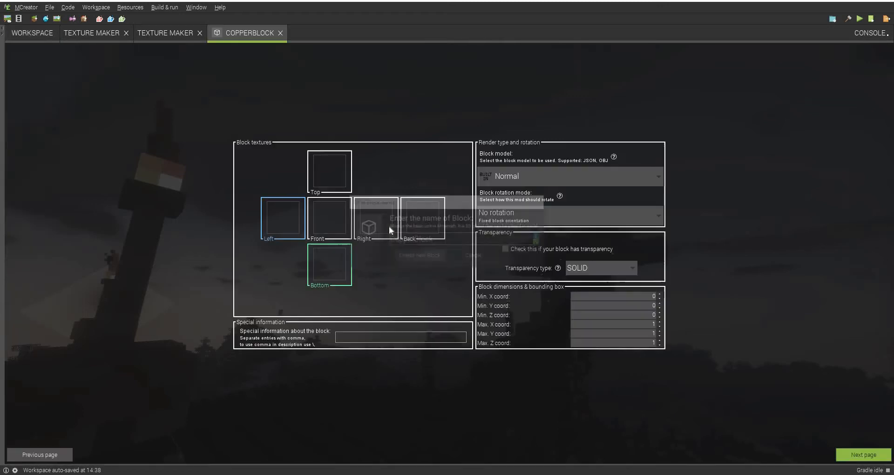
Start a new template-based block texture for CopperBlock and set its layer 1 image to dye7_top.
{"action": "left_click", "coordinate": [291, 226]}
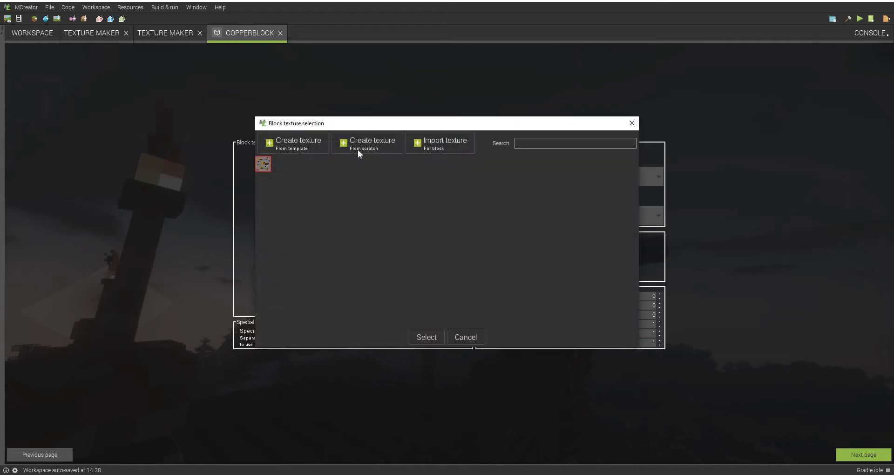
{"action": "left_click", "coordinate": [324, 146]}
{"action": "left_click", "coordinate": [367, 380]}
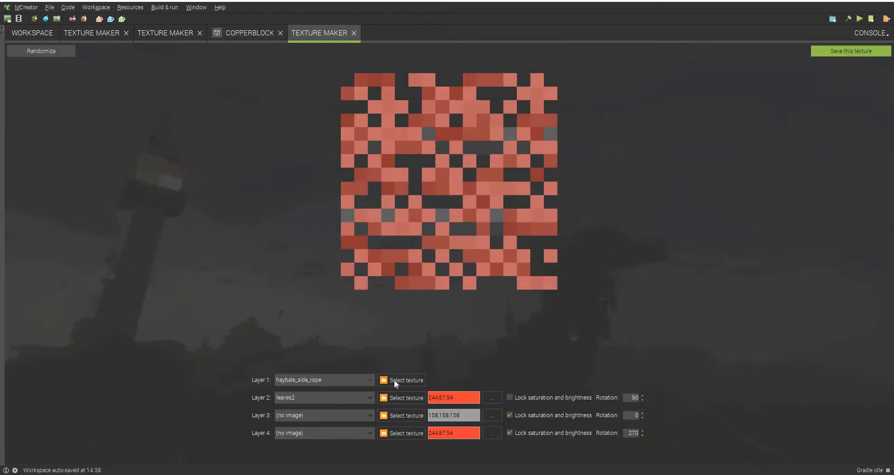
{"action": "left_click", "coordinate": [401, 380]}
{"action": "left_click", "coordinate": [395, 224]}
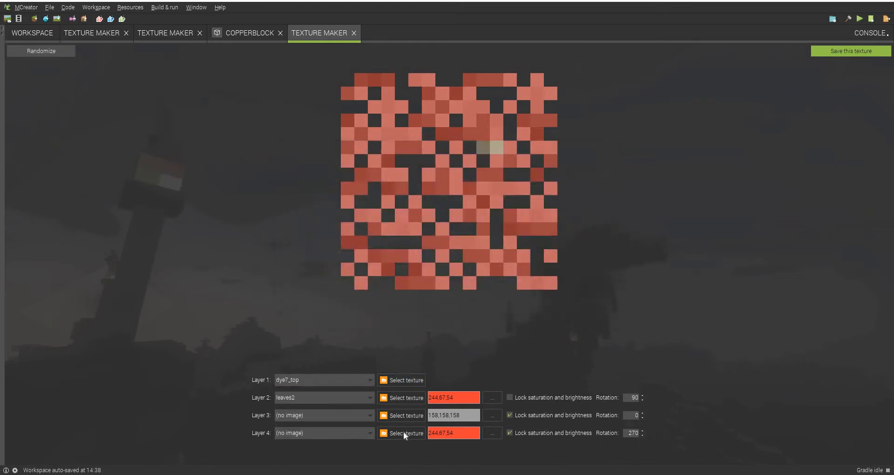
Set the layer 2 image to gold_block and tint it with a dark orange-brown swatch.
{"action": "left_click", "coordinate": [390, 400]}
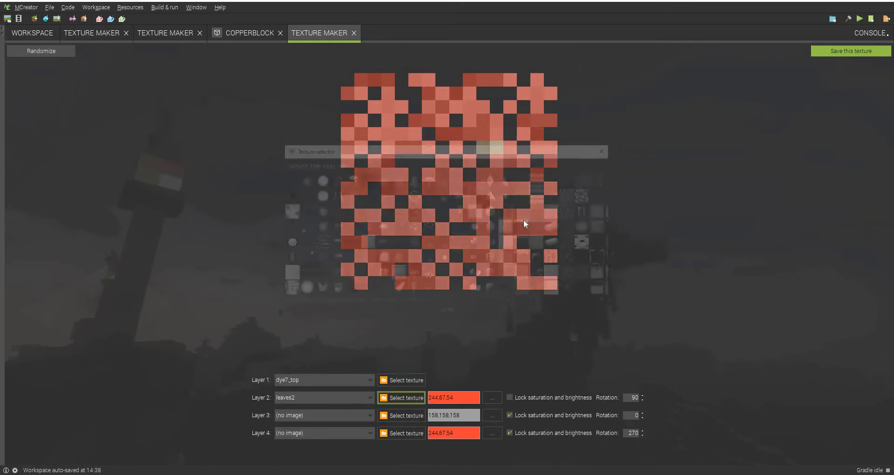
{"action": "left_click", "coordinate": [474, 178]}
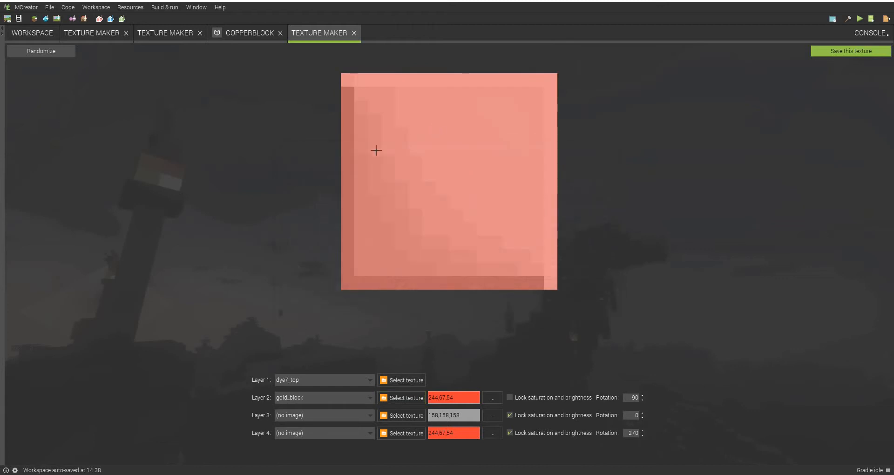
{"action": "left_click", "coordinate": [494, 398]}
{"action": "left_click", "coordinate": [437, 225]}
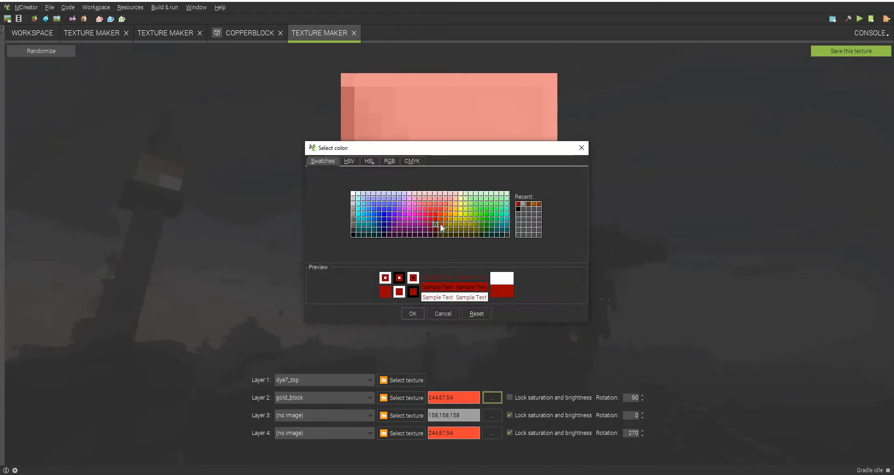
{"action": "left_click", "coordinate": [441, 224]}
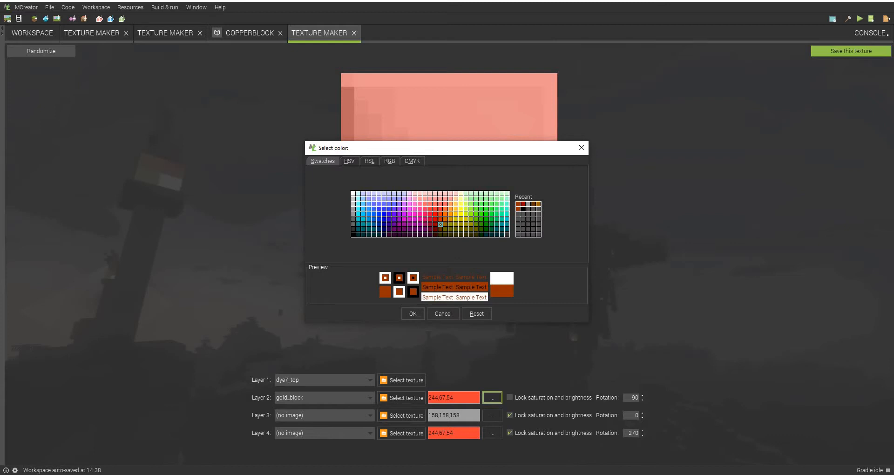
{"action": "left_click", "coordinate": [413, 315]}
Turn on the saturation and brightness lock for layer 2 and turn it off for layer 3.
{"action": "left_click", "coordinate": [492, 430]}
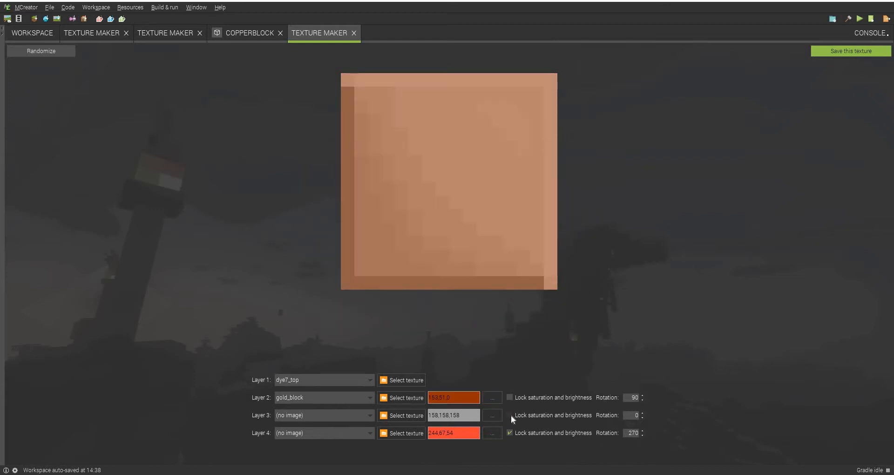
{"action": "left_click", "coordinate": [510, 415]}
{"action": "left_click", "coordinate": [510, 415]}
{"action": "left_click", "coordinate": [511, 397]}
Set the layer 2 colour to orange 204,102,0.
{"action": "left_click", "coordinate": [497, 399]}
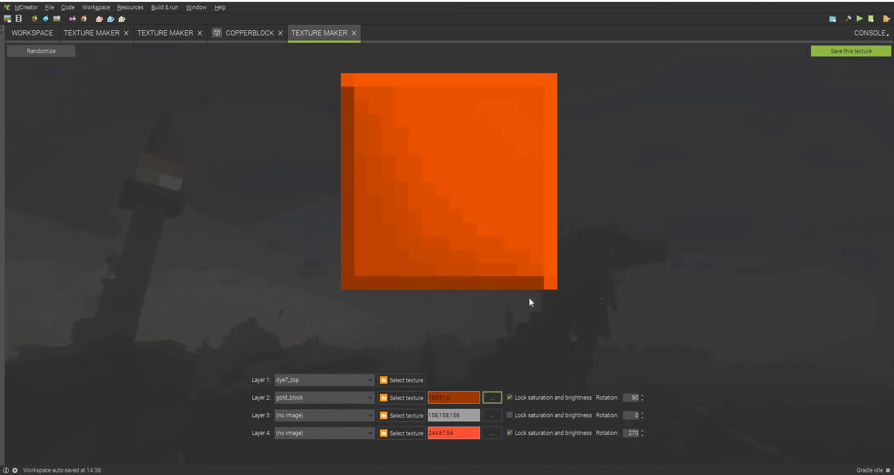
{"action": "left_click", "coordinate": [448, 222]}
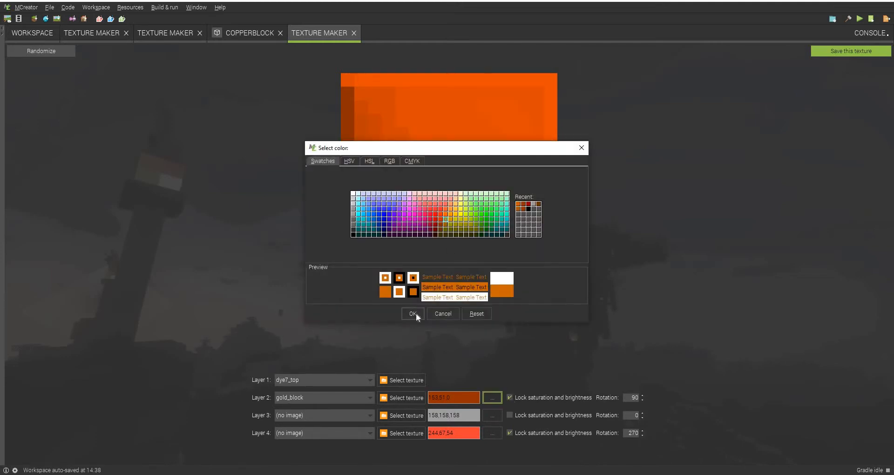
{"action": "left_click", "coordinate": [413, 313]}
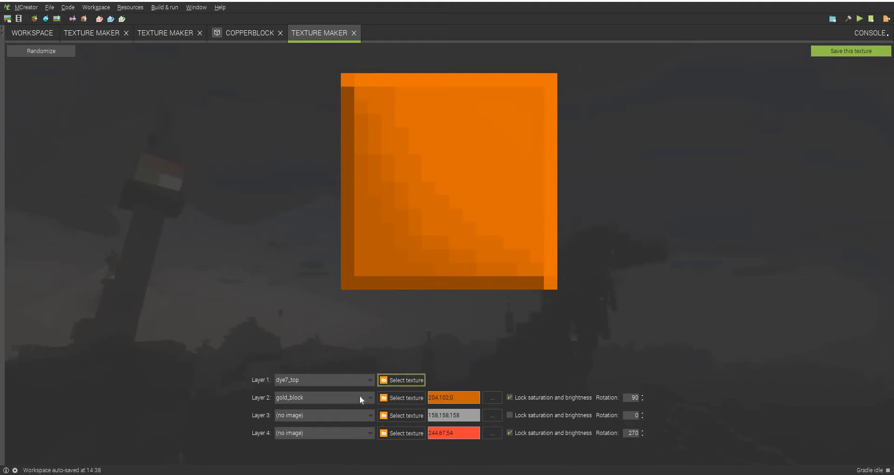
Try gradient1 and iron_block as the layer 2 image of the texture.
{"action": "left_click", "coordinate": [400, 397]}
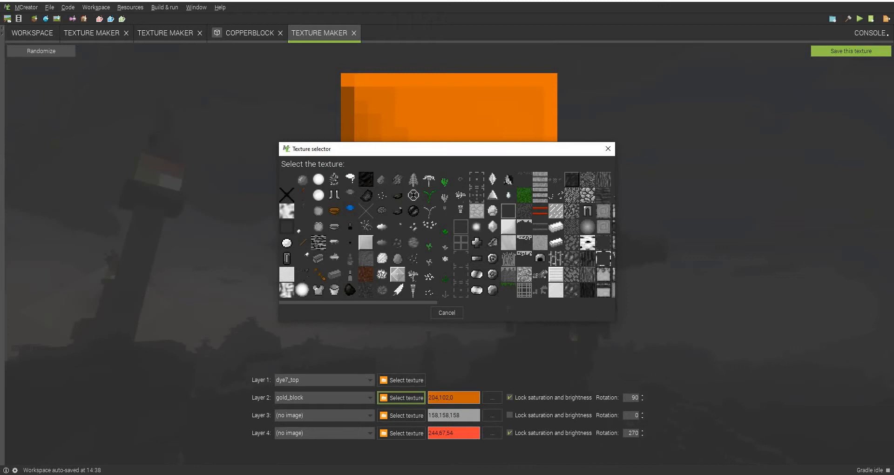
{"action": "left_click", "coordinate": [509, 241]}
{"action": "left_click", "coordinate": [398, 398]}
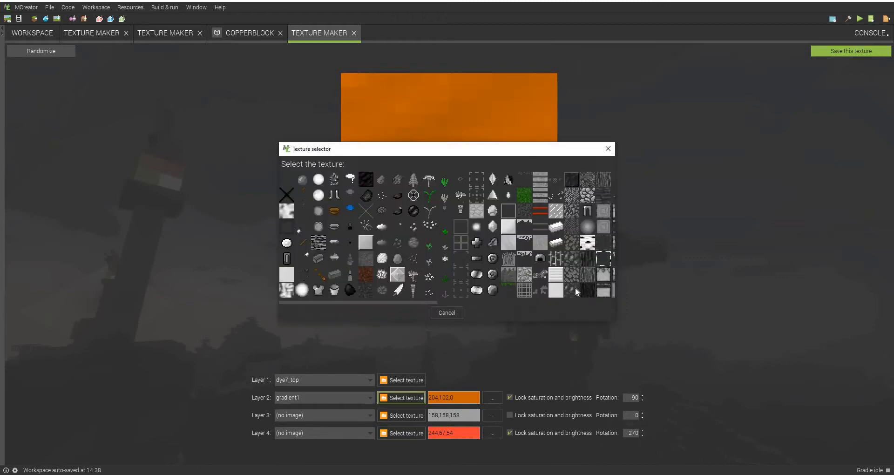
{"action": "left_click", "coordinate": [556, 278]}
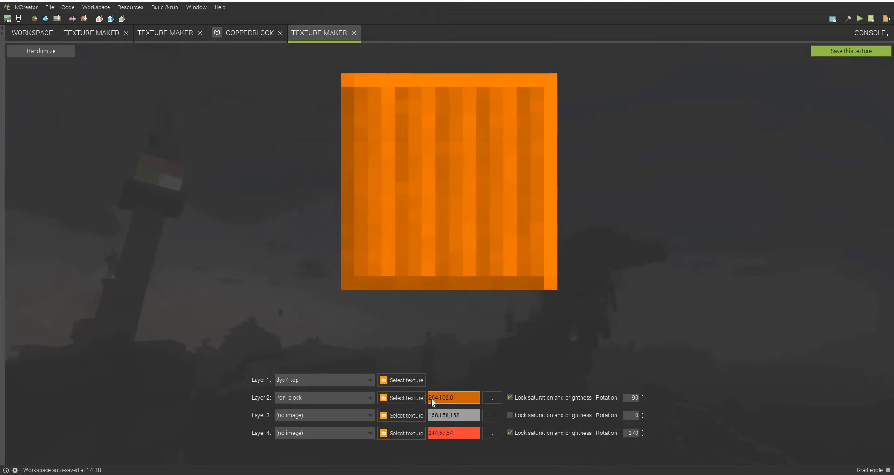
Set the layer 2 image to noise14, keeping the saturation and brightness lock on.
{"action": "left_click", "coordinate": [403, 398]}
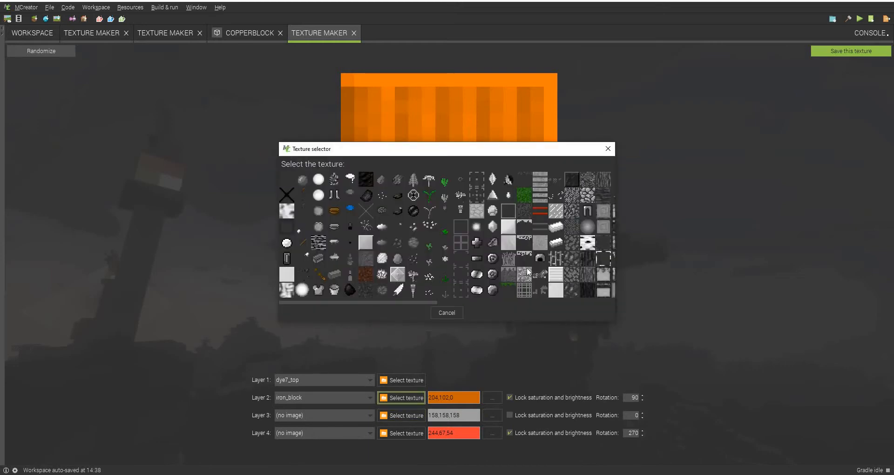
{"action": "scroll", "coordinate": [527, 271], "scroll_direction": "right", "scroll_amount": 1}
{"action": "scroll", "coordinate": [524, 256], "scroll_direction": "right", "scroll_amount": 1}
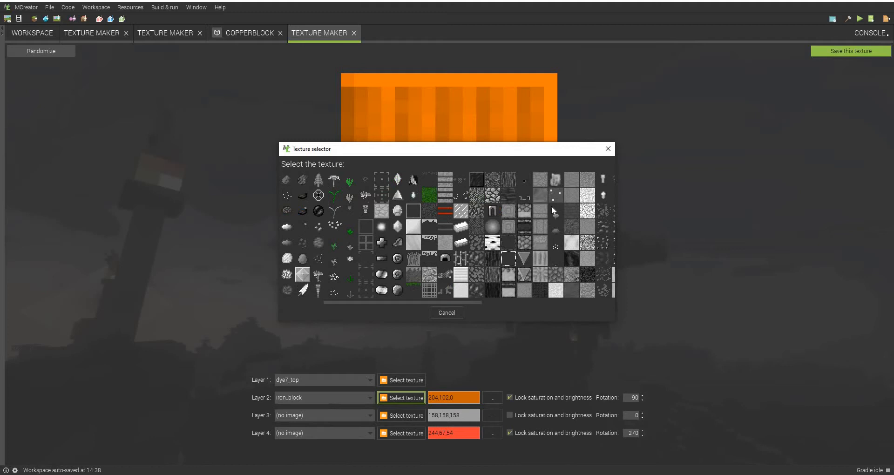
{"action": "scroll", "coordinate": [551, 205], "scroll_direction": "right", "scroll_amount": 1}
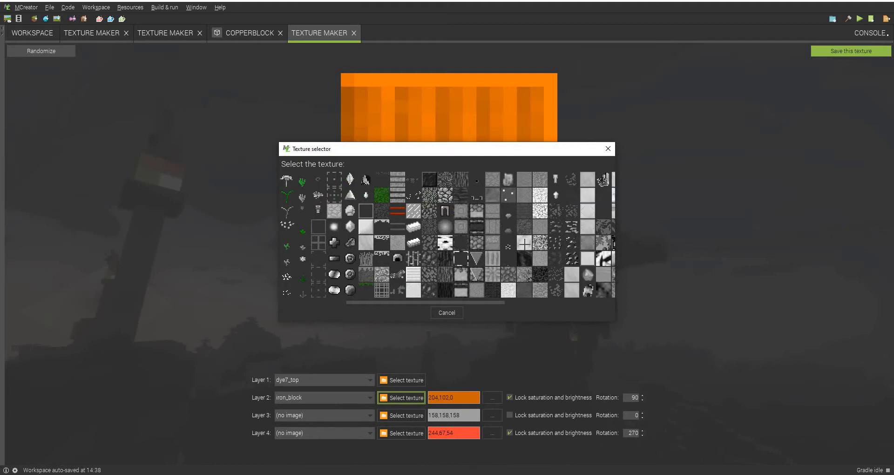
{"action": "left_click", "coordinate": [526, 240]}
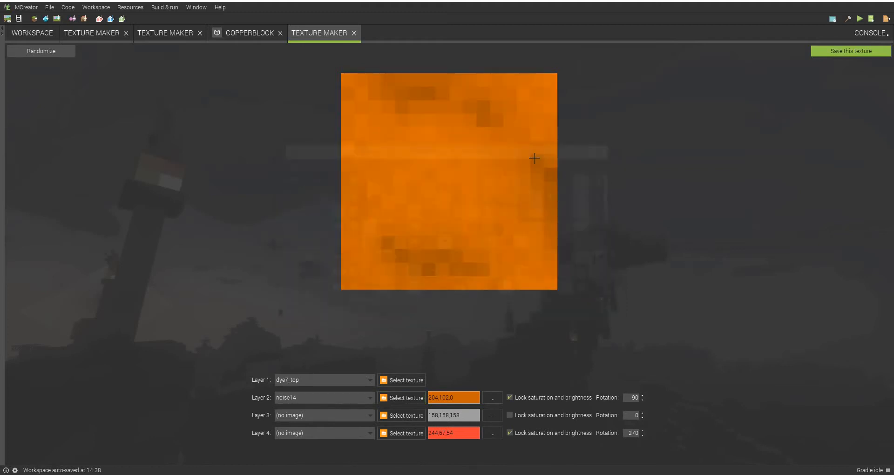
{"action": "left_click", "coordinate": [532, 399]}
{"action": "left_click", "coordinate": [532, 398]}
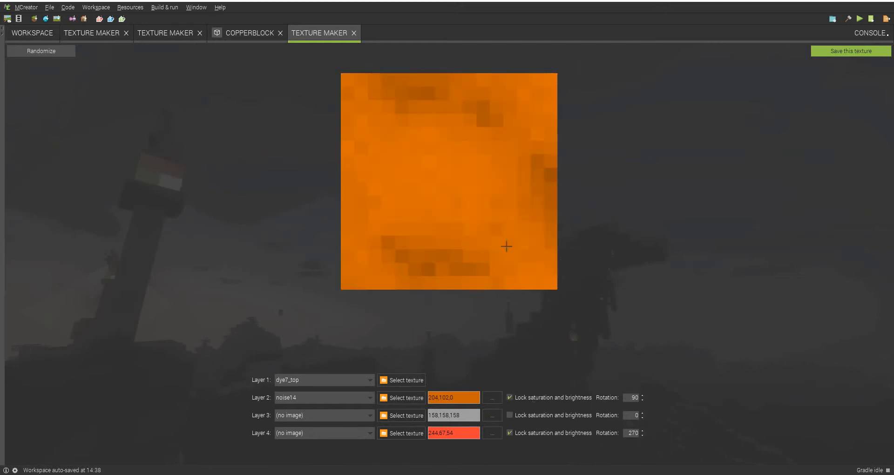
Save the orange texture under the name CopperBlockTexture.
{"action": "left_click", "coordinate": [851, 51]}
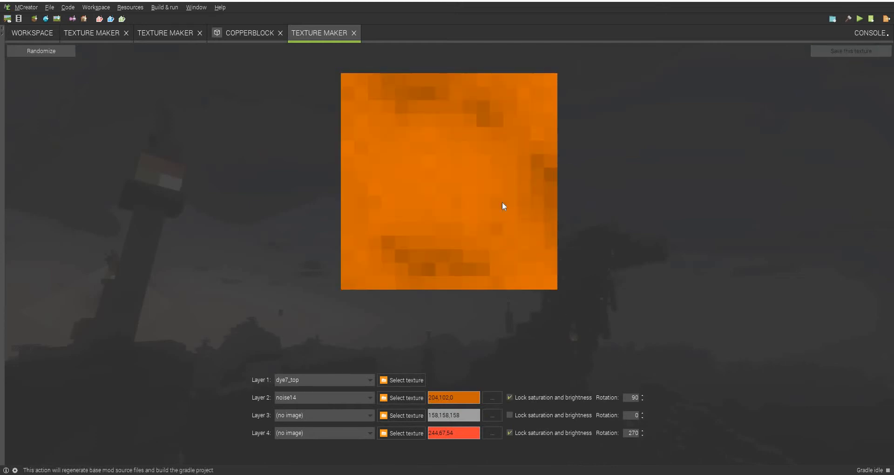
{"action": "left_click", "coordinate": [431, 243]}
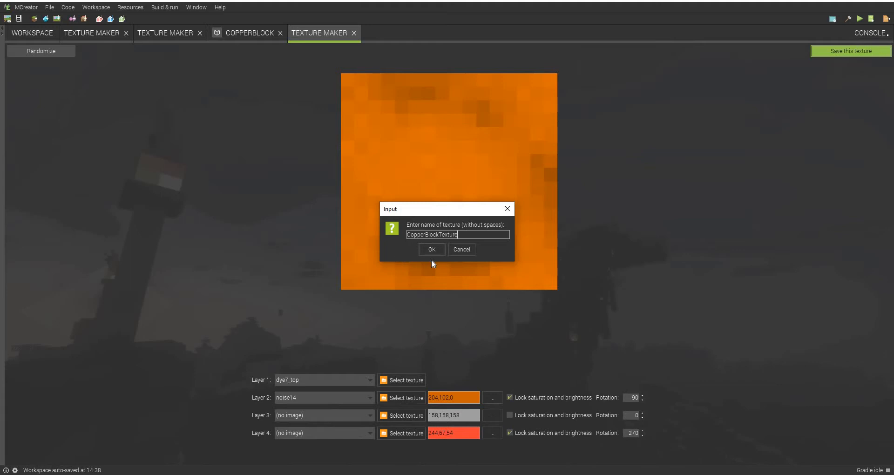
{"action": "left_click", "coordinate": [432, 248]}
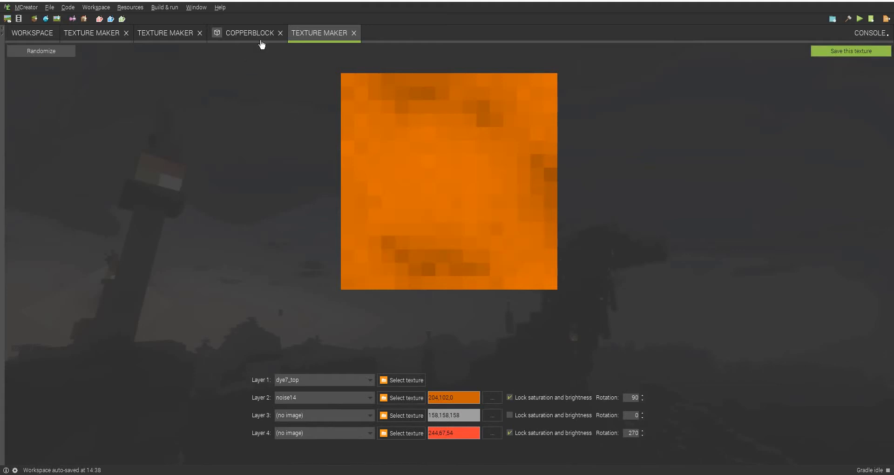
Return to the CopperBlock element and apply the new orange texture to all of its faces.
{"action": "left_click", "coordinate": [260, 35]}
{"action": "left_click", "coordinate": [283, 216]}
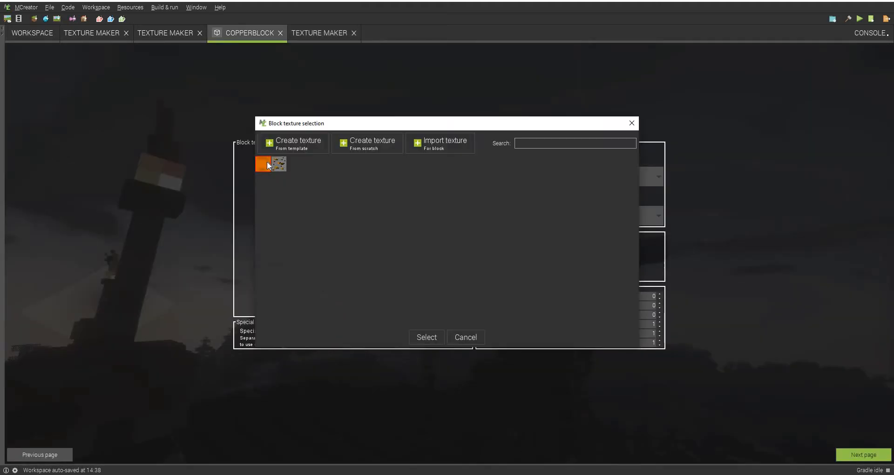
{"action": "double_click", "coordinate": [263, 163]}
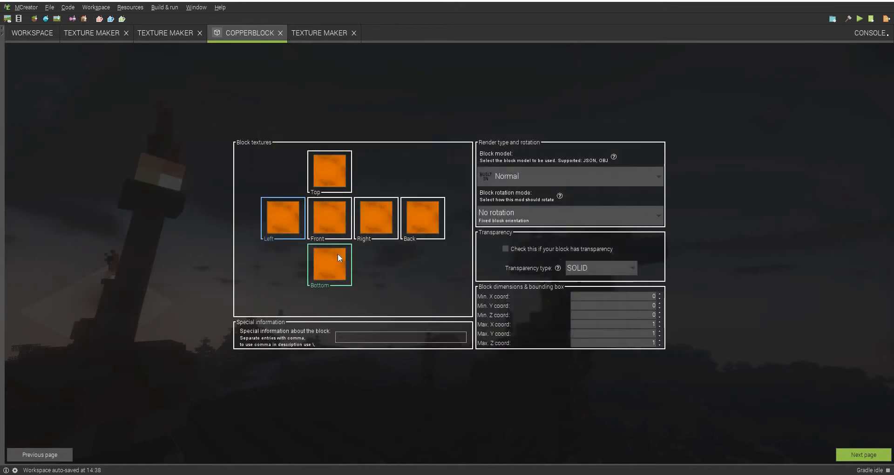
Name the block Copper Block in its properties and set its step sound to METAL.
{"action": "left_click", "coordinate": [851, 455]}
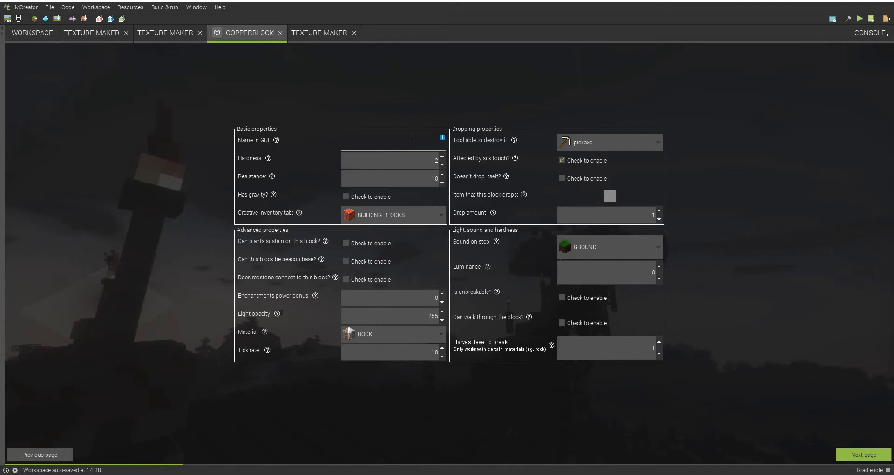
{"action": "type", "text": "Copper Block"}
{"action": "left_click", "coordinate": [653, 255]}
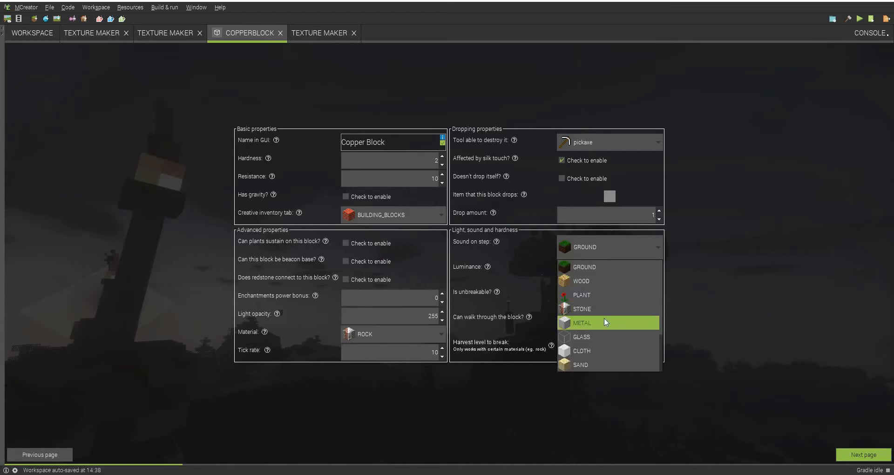
{"action": "left_click", "coordinate": [603, 319]}
{"action": "left_click", "coordinate": [659, 341]}
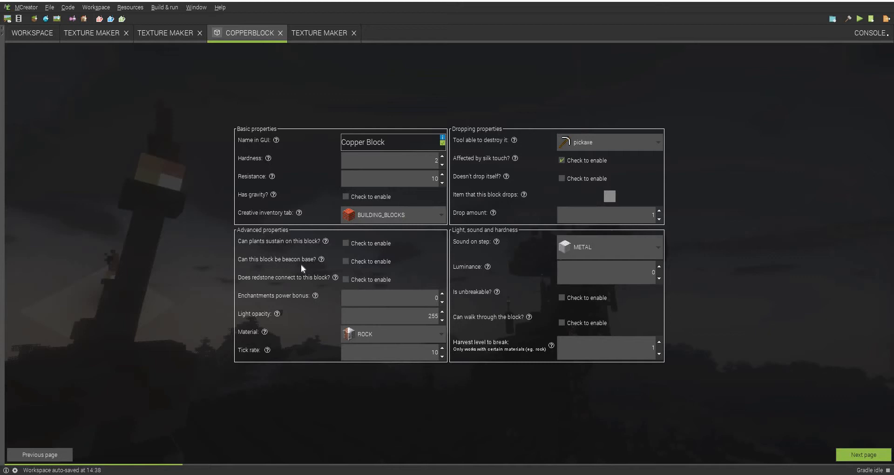
Allow the block to serve as a beacon base and set its material to IRON.
{"action": "left_click", "coordinate": [345, 261]}
{"action": "left_click", "coordinate": [441, 334]}
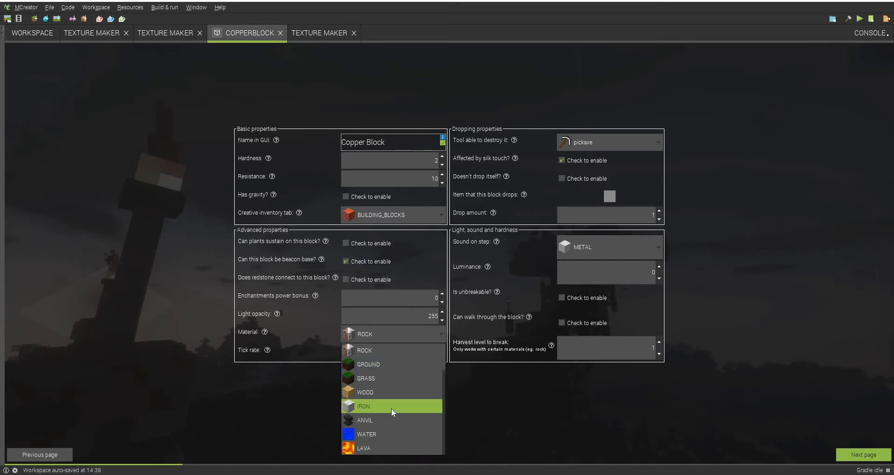
{"action": "left_click", "coordinate": [391, 407]}
{"action": "left_click", "coordinate": [409, 335]}
{"action": "scroll", "coordinate": [395, 403], "scroll_direction": "down", "scroll_amount": 4}
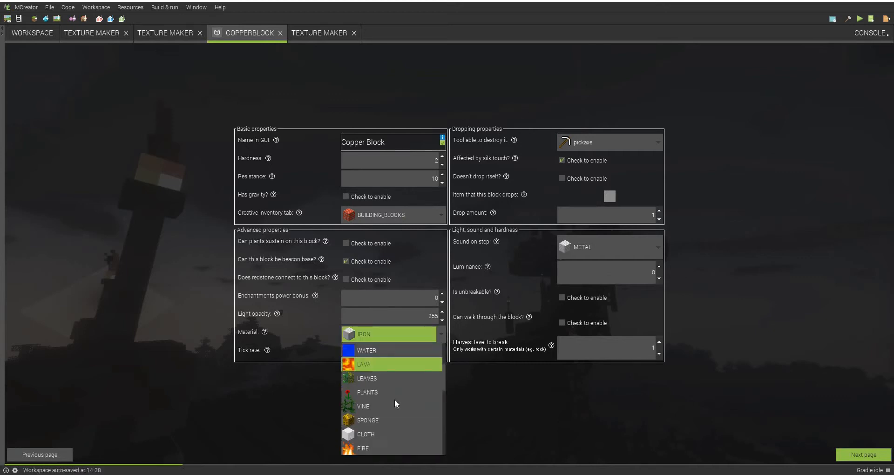
{"action": "left_click", "coordinate": [557, 376]}
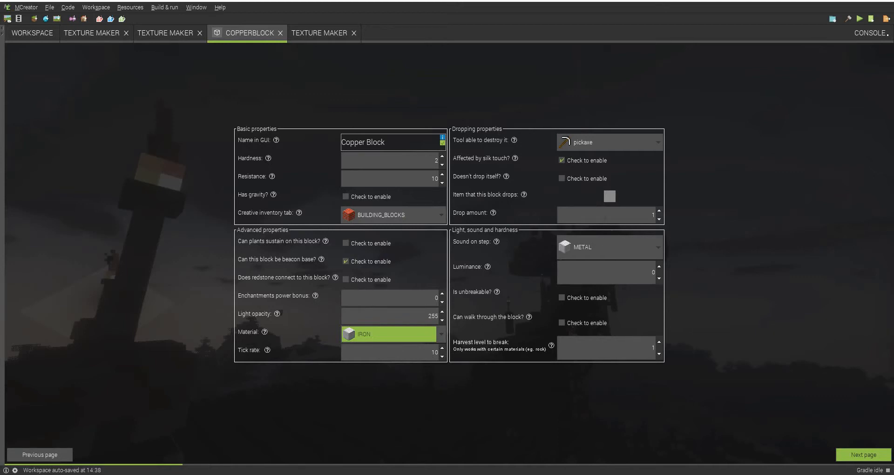
Clear the blocks CopperBlock can replace, adjust its spawn height and ore group amounts in the generation properties, and save the element.
{"action": "left_click", "coordinate": [864, 455]}
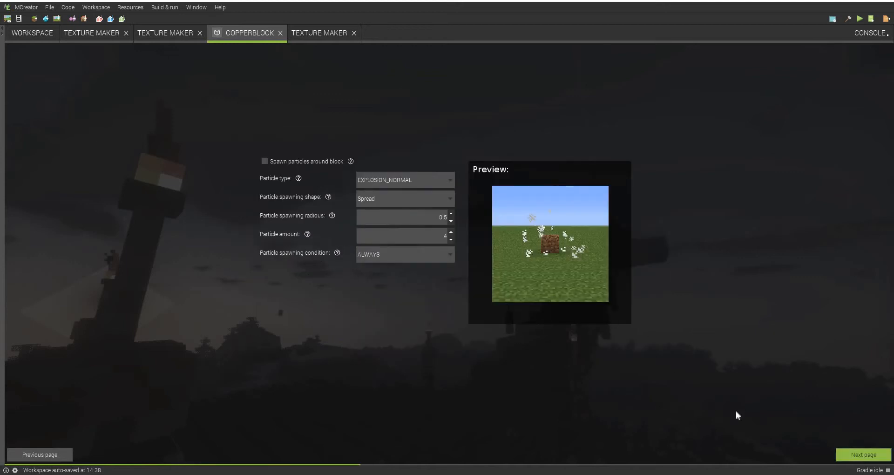
{"action": "left_click", "coordinate": [858, 455]}
{"action": "left_click", "coordinate": [858, 455]}
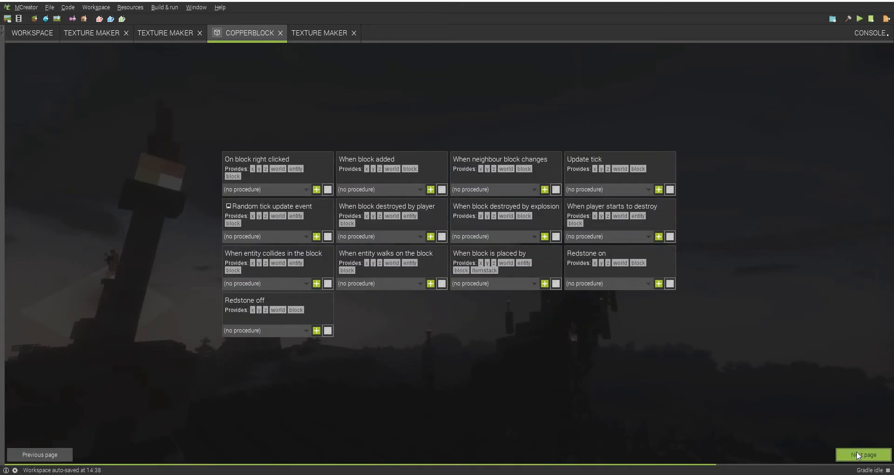
{"action": "left_click", "coordinate": [858, 456]}
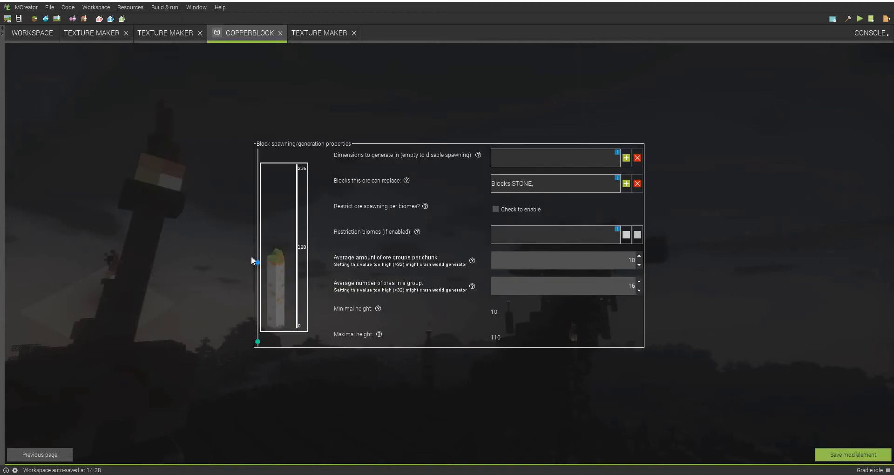
{"action": "left_click_drag", "start_coordinate": [258, 262], "coordinate": [279, 160]}
{"action": "left_click", "coordinate": [637, 184]}
{"action": "left_click", "coordinate": [640, 265]}
{"action": "left_click", "coordinate": [639, 291]}
{"action": "left_click", "coordinate": [828, 455]}
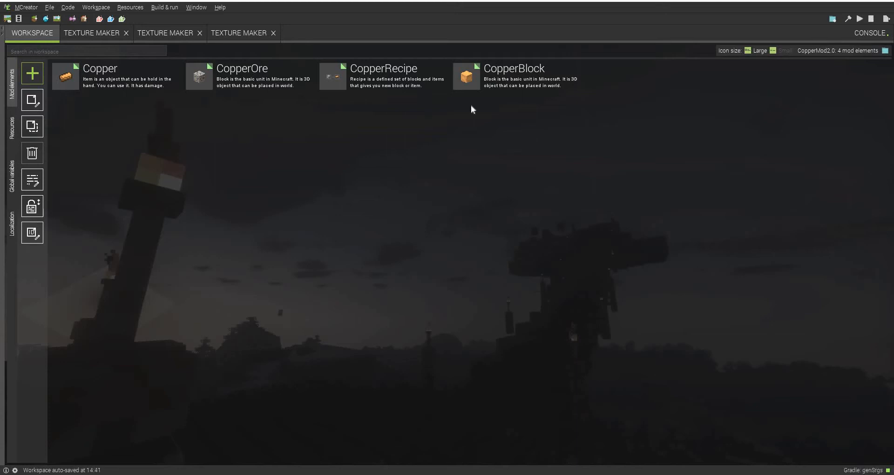
Create a new Recipe element named CopperBlockRecipe.
{"action": "left_click", "coordinate": [32, 73]}
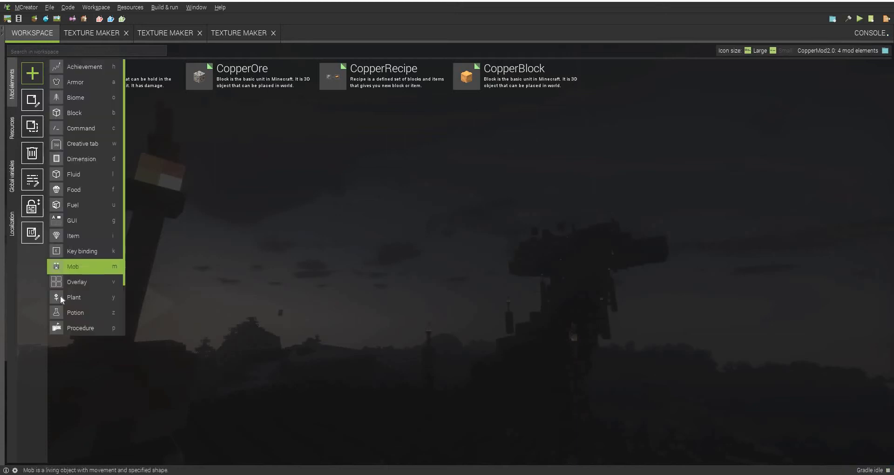
{"action": "scroll", "coordinate": [61, 300], "scroll_direction": "down", "scroll_amount": 3}
{"action": "left_click", "coordinate": [79, 295]}
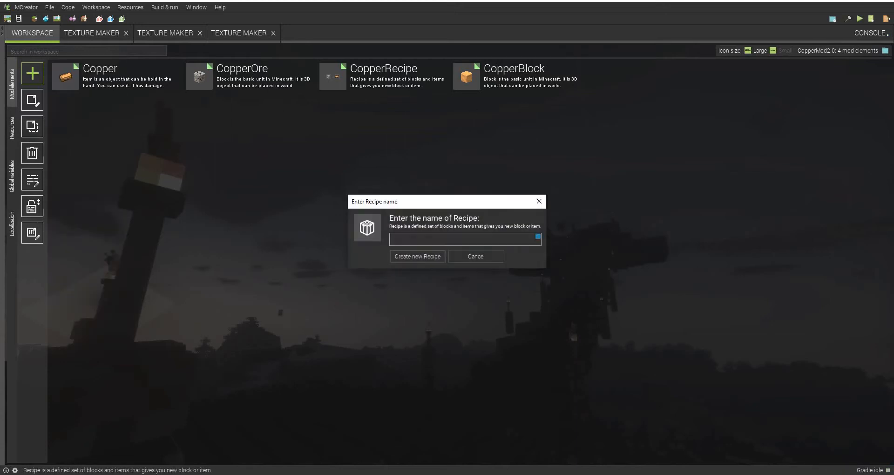
{"action": "type", "text": "Co"}
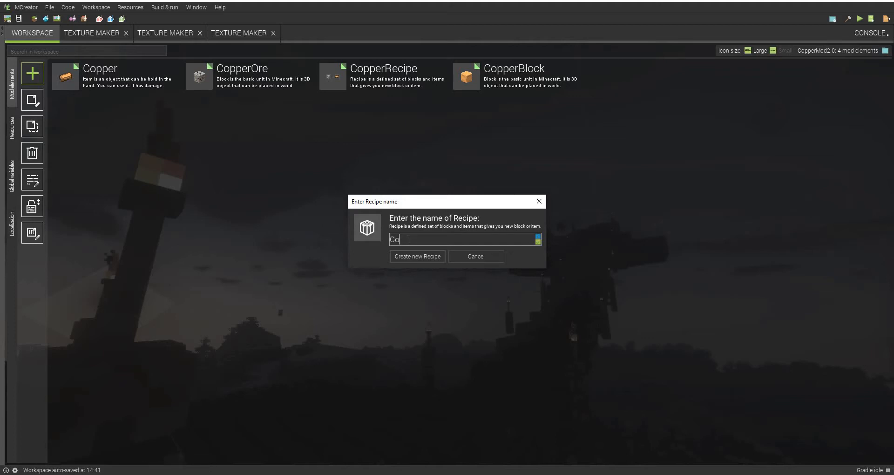
{"action": "type", "text": "pperBlockRecipe"}
{"action": "left_click", "coordinate": [440, 259]}
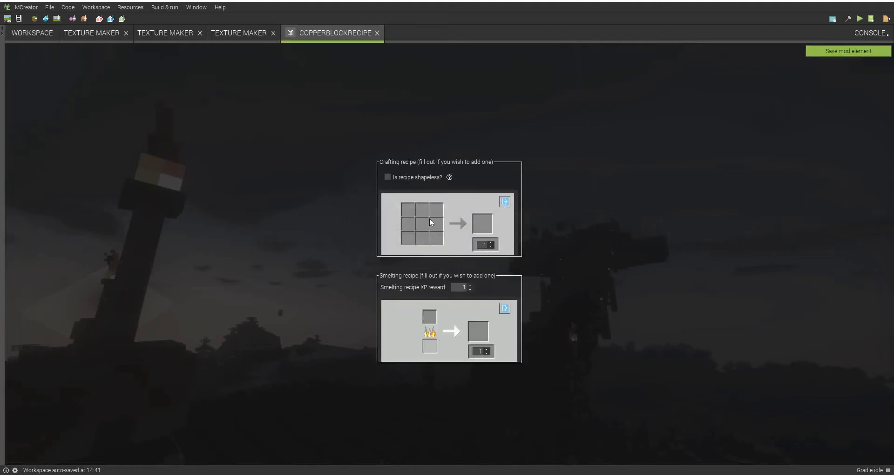
Fill the middle column of the crafting grid with the custom Copper item.
{"action": "left_click", "coordinate": [255, 169]}
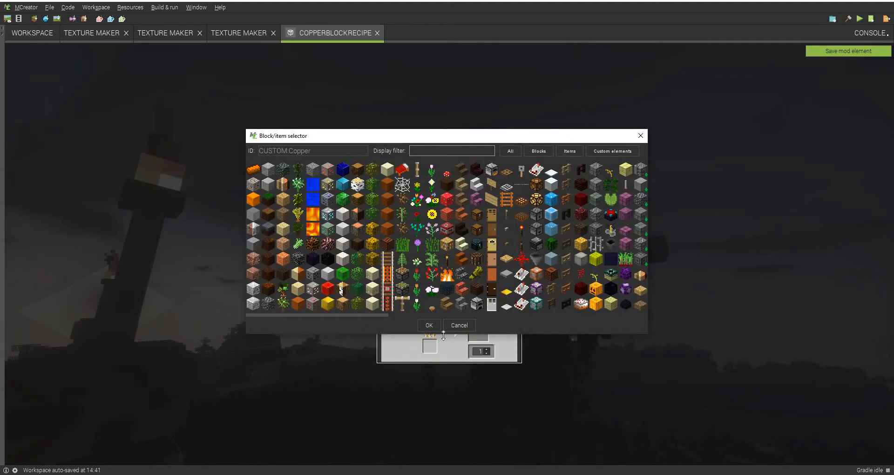
{"action": "left_click", "coordinate": [426, 241]}
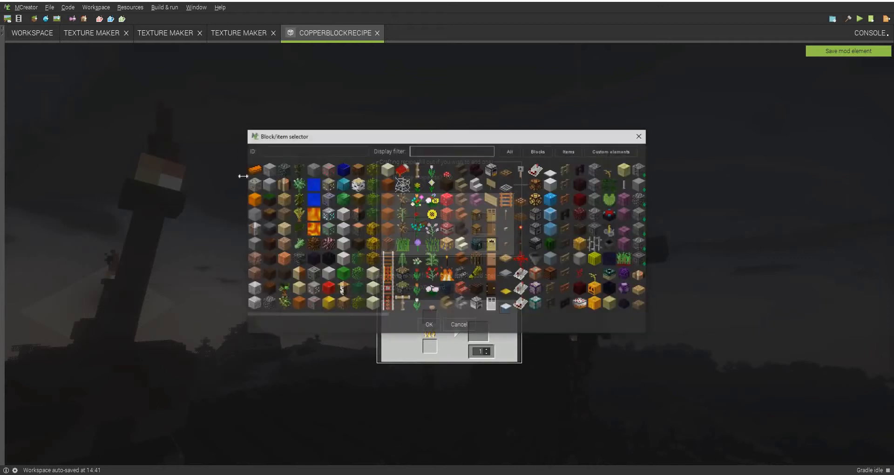
{"action": "left_click", "coordinate": [423, 321]}
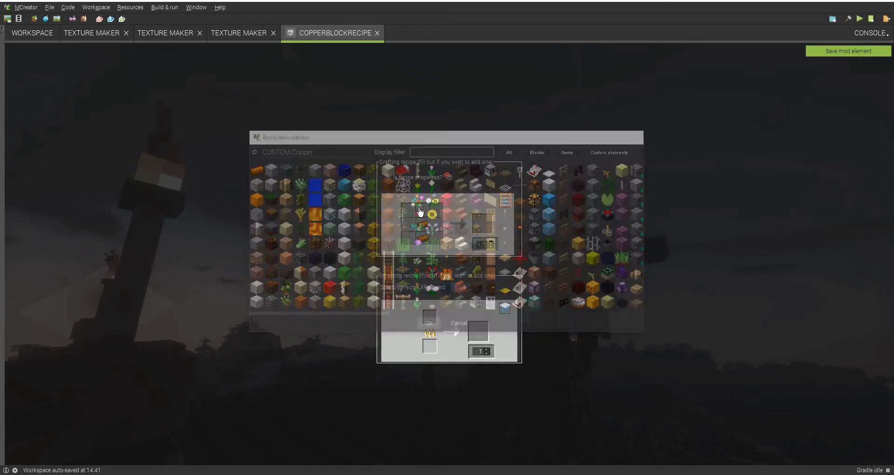
{"action": "left_click", "coordinate": [416, 213]}
{"action": "left_click", "coordinate": [253, 169]}
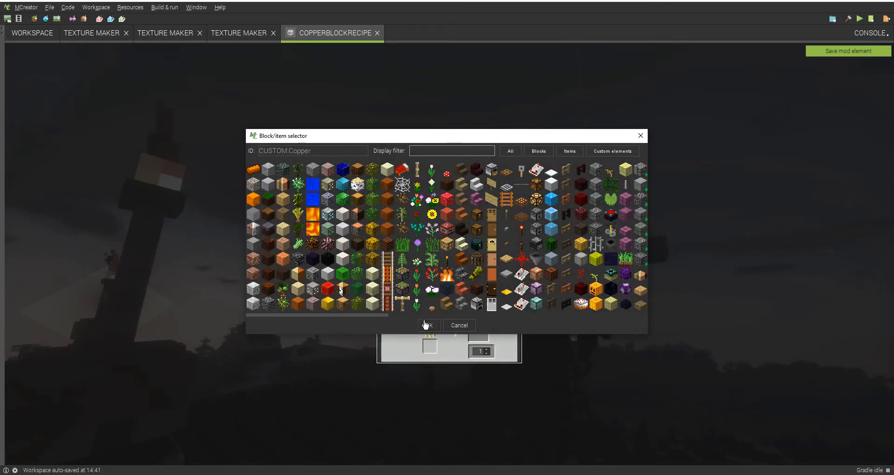
{"action": "left_click", "coordinate": [425, 322]}
{"action": "left_click", "coordinate": [400, 242]}
{"action": "left_click", "coordinate": [426, 324]}
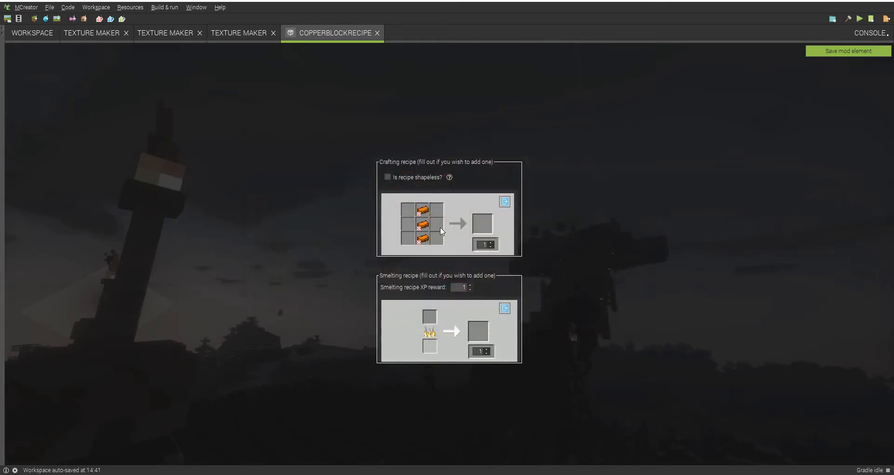
Place Copper in the two outer slots of the crafting grid's middle row.
{"action": "left_click", "coordinate": [441, 228]}
{"action": "left_click", "coordinate": [253, 170]}
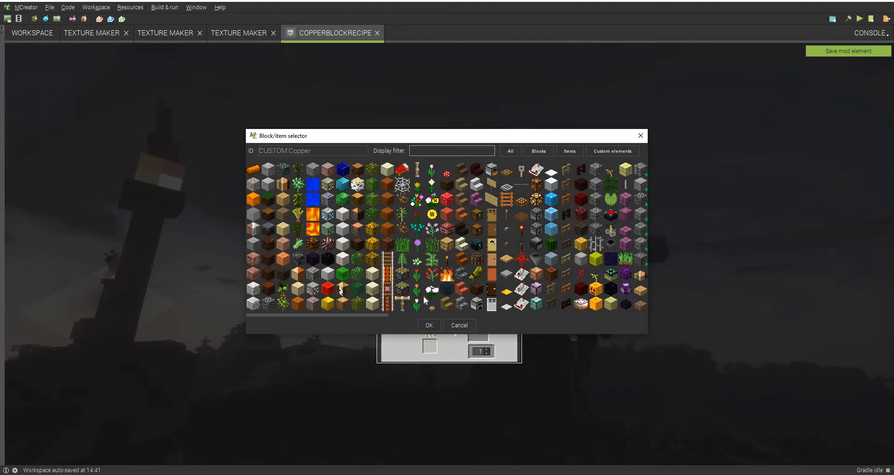
{"action": "left_click", "coordinate": [419, 324]}
{"action": "left_click", "coordinate": [410, 223]}
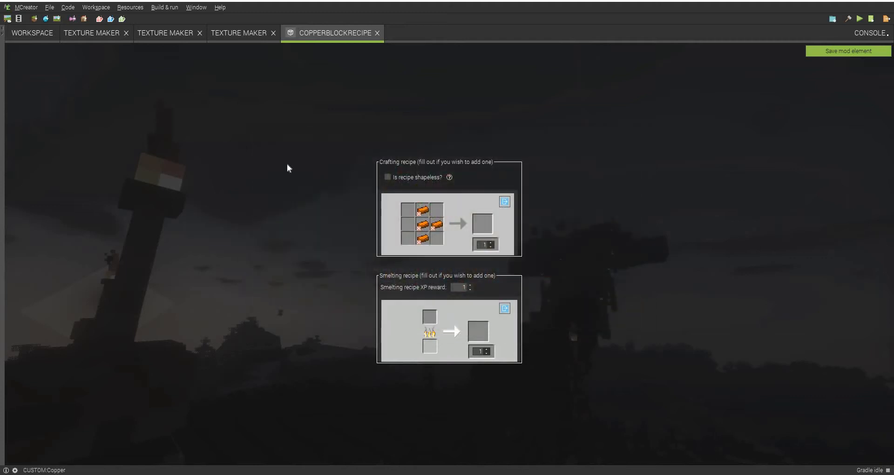
{"action": "left_click", "coordinate": [254, 170]}
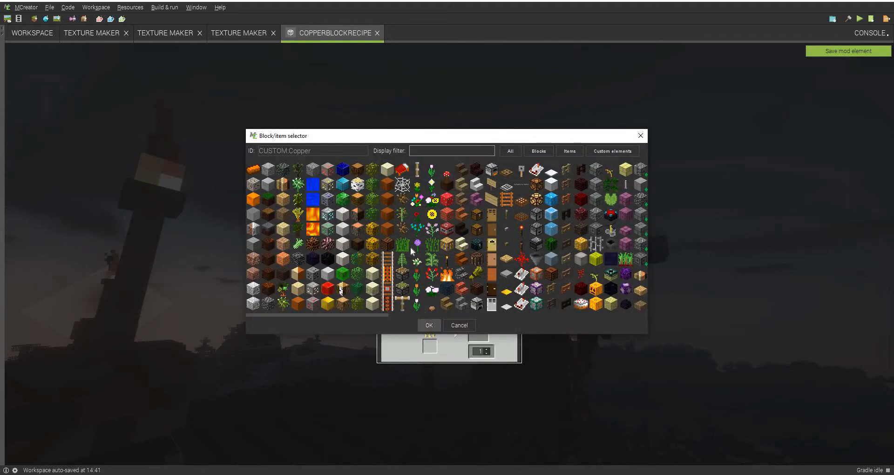
{"action": "left_click", "coordinate": [429, 325]}
Place Copper in the four corner slots of the crafting grid.
{"action": "left_click", "coordinate": [406, 246]}
{"action": "left_click", "coordinate": [253, 170]}
{"action": "left_click", "coordinate": [431, 326]}
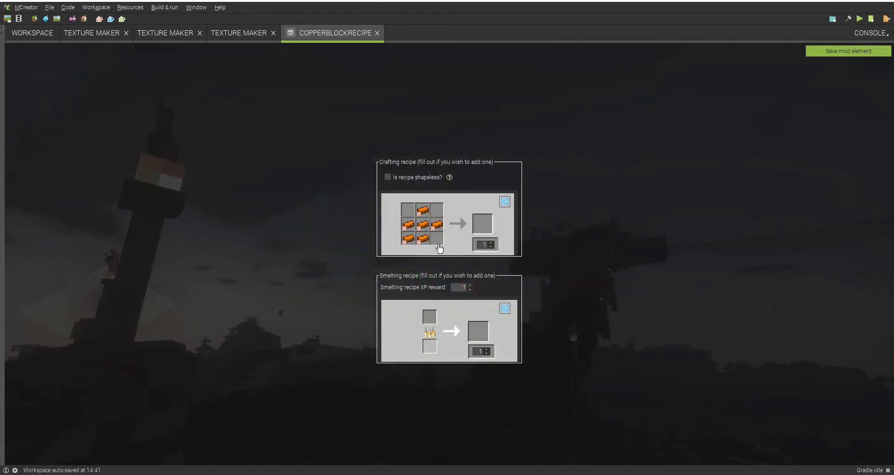
{"action": "left_click", "coordinate": [441, 213]}
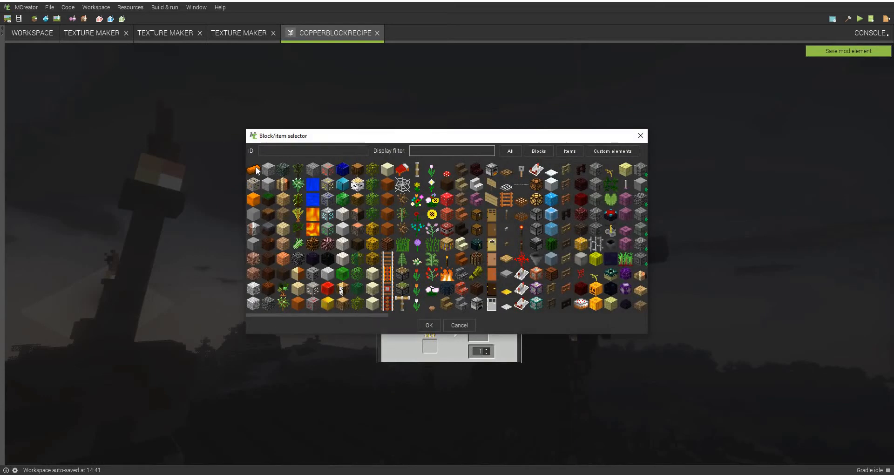
{"action": "left_click", "coordinate": [428, 325]}
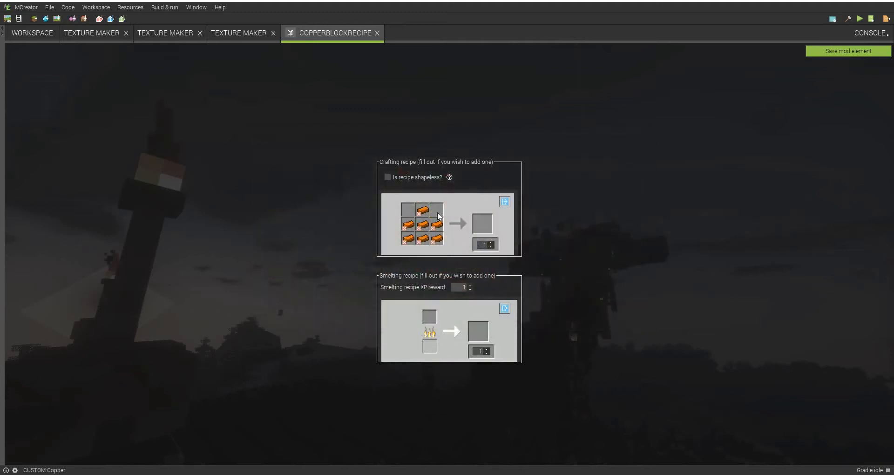
{"action": "left_click", "coordinate": [255, 169]}
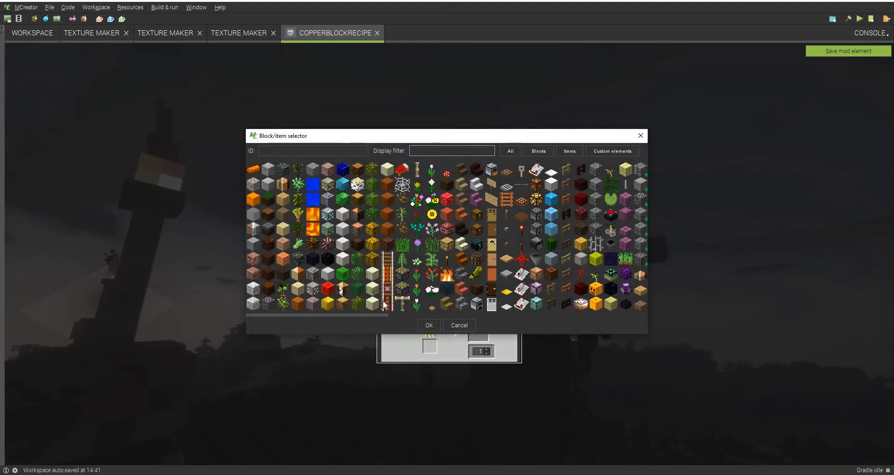
{"action": "left_click", "coordinate": [427, 323]}
{"action": "left_click", "coordinate": [433, 342]}
{"action": "left_click", "coordinate": [429, 325]}
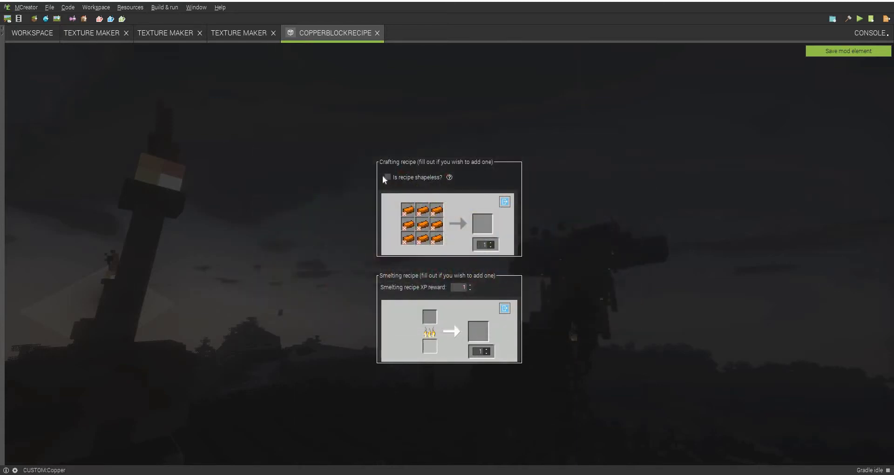
Make the crafting recipe shapeless with the custom CopperBlock as its result, and save the recipe element.
{"action": "left_click", "coordinate": [388, 177]}
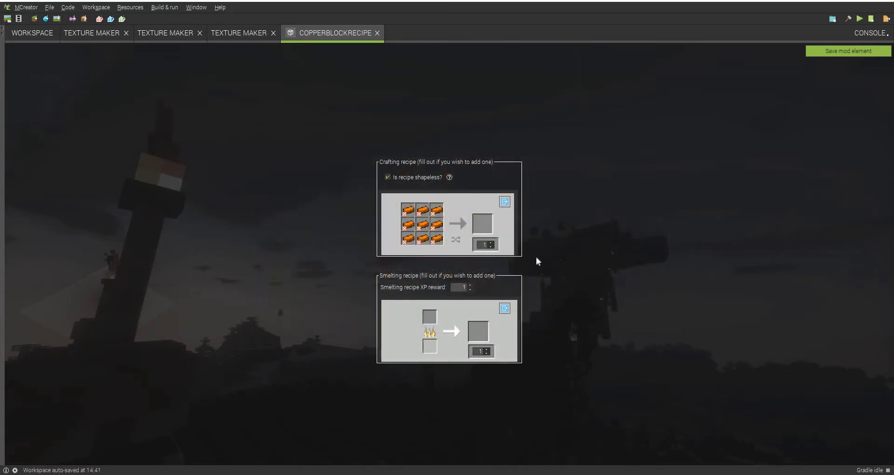
{"action": "left_click", "coordinate": [477, 219]}
{"action": "left_click", "coordinate": [252, 199]}
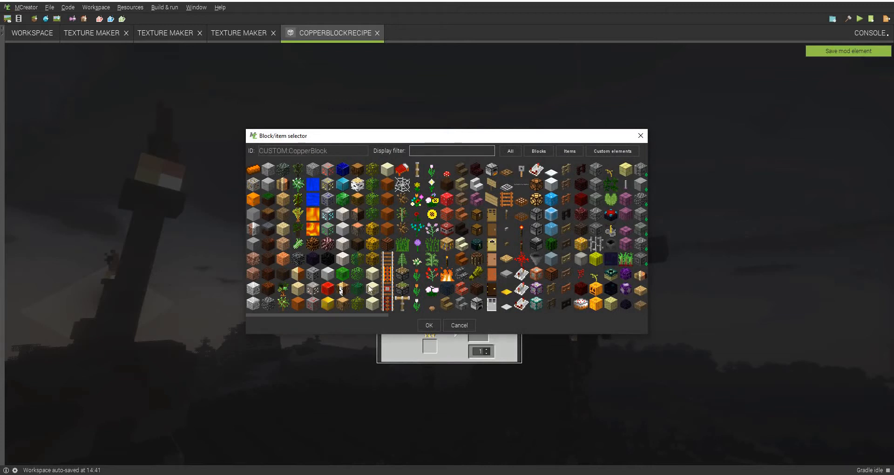
{"action": "left_click", "coordinate": [429, 325]}
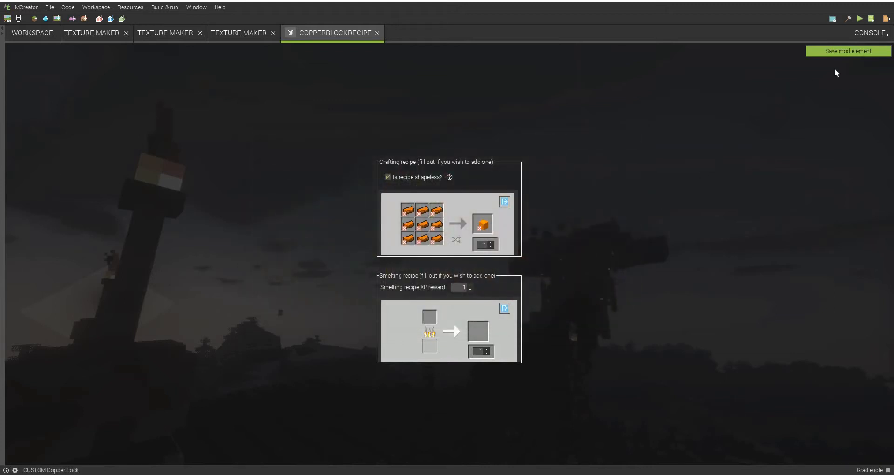
{"action": "left_click", "coordinate": [862, 52]}
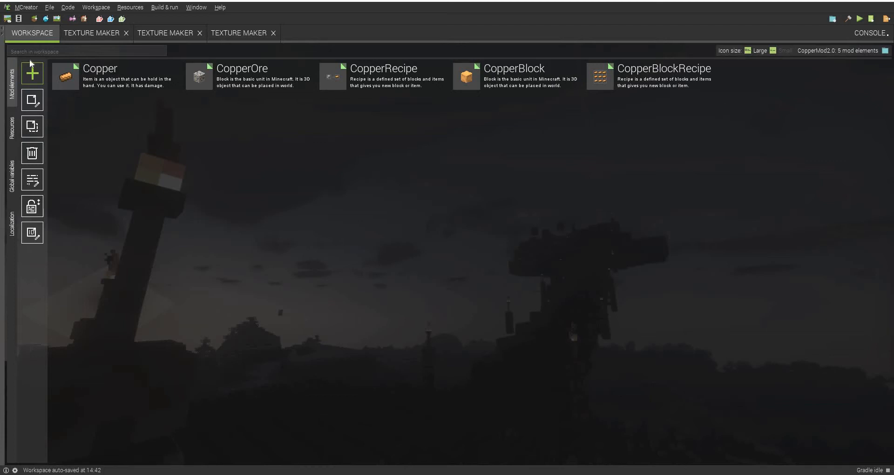
Create a new Tool element named Multitool.
{"action": "left_click", "coordinate": [31, 71]}
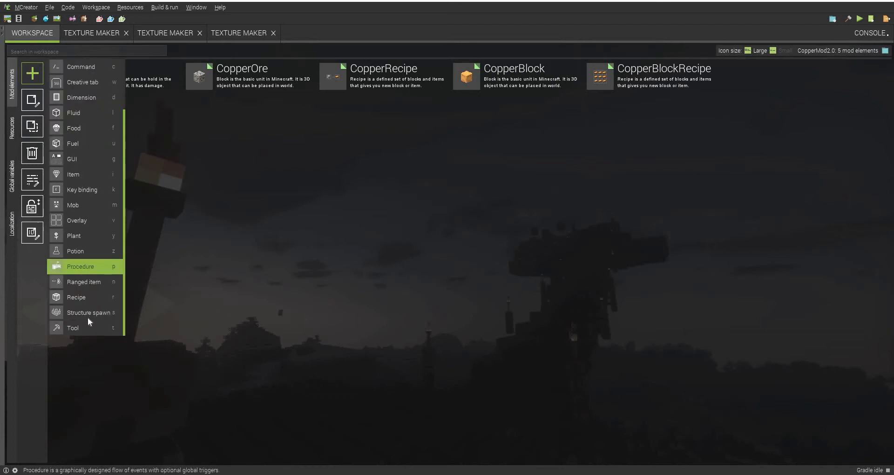
{"action": "left_click", "coordinate": [82, 327]}
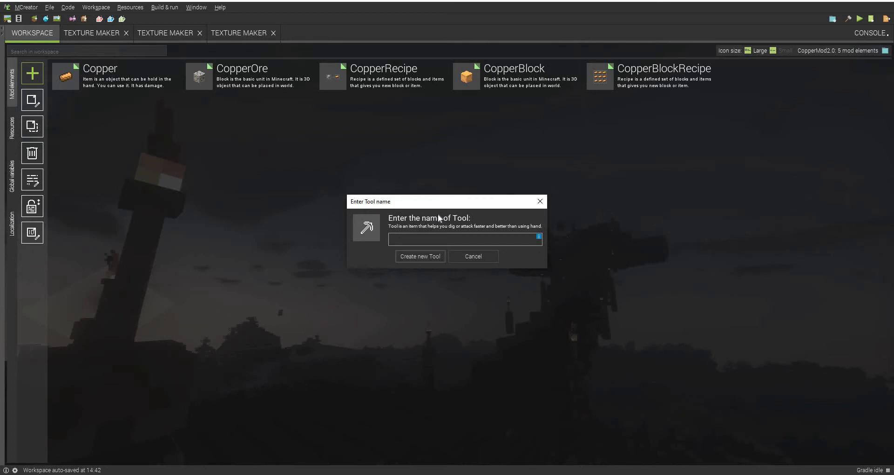
{"action": "type", "text": "Multitool"}
{"action": "left_click", "coordinate": [423, 254]}
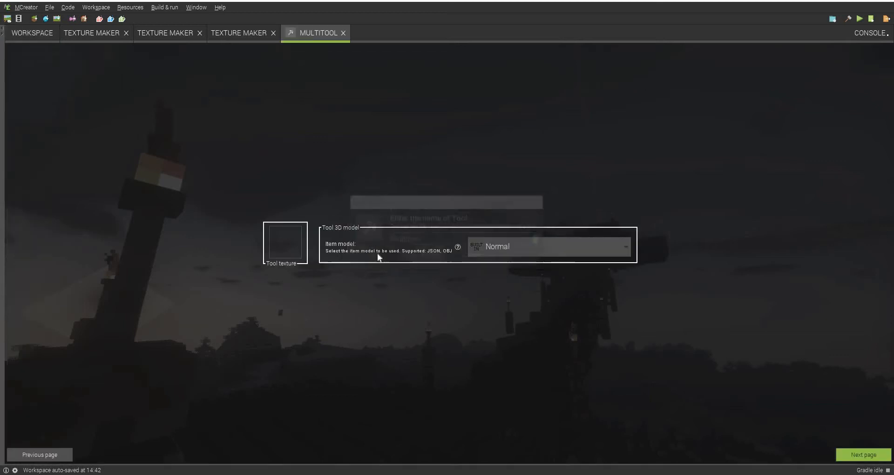
Start a new template-based texture for the tool and set layer 1 to tool_base_stick.
{"action": "left_click", "coordinate": [295, 242]}
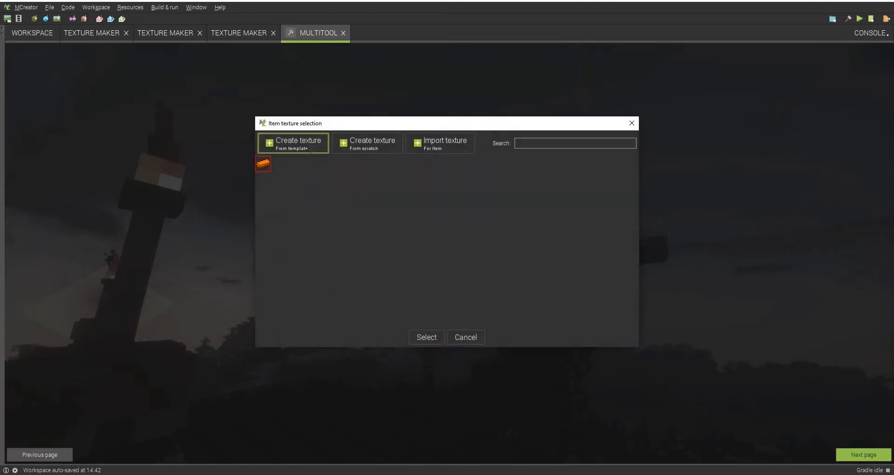
{"action": "left_click", "coordinate": [310, 146]}
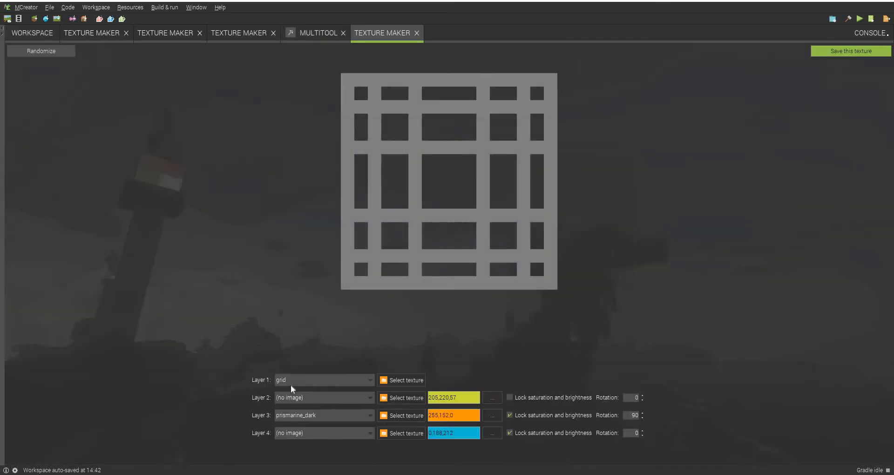
{"action": "left_click", "coordinate": [393, 379]}
{"action": "scroll", "coordinate": [488, 239], "scroll_direction": "down", "scroll_amount": 2}
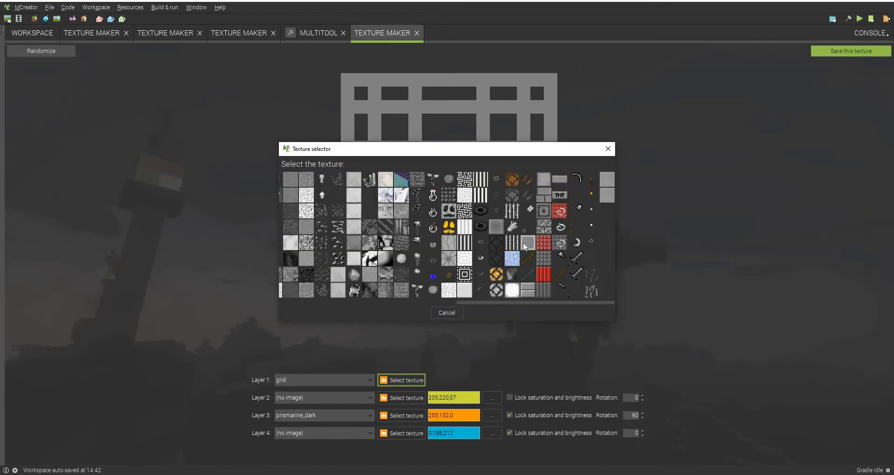
{"action": "left_click", "coordinate": [560, 277]}
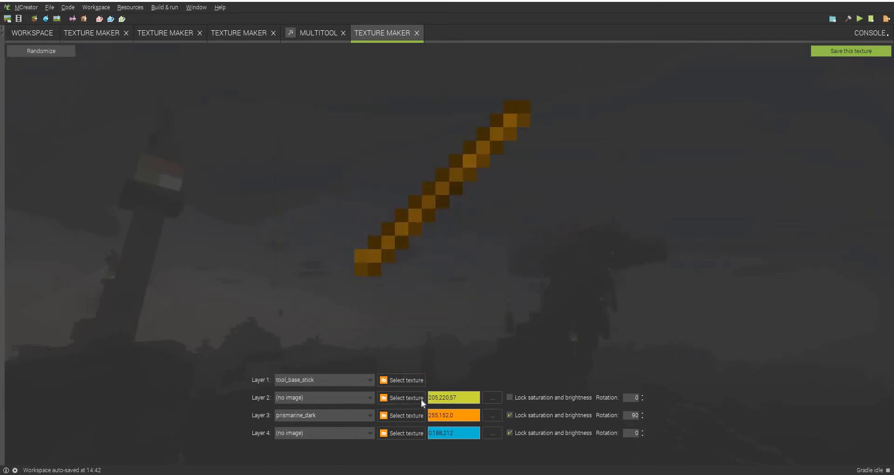
Set layer 2 of the tool texture to tool_pickaxe.
{"action": "left_click", "coordinate": [421, 399]}
{"action": "scroll", "coordinate": [566, 278], "scroll_direction": "down", "scroll_amount": 3}
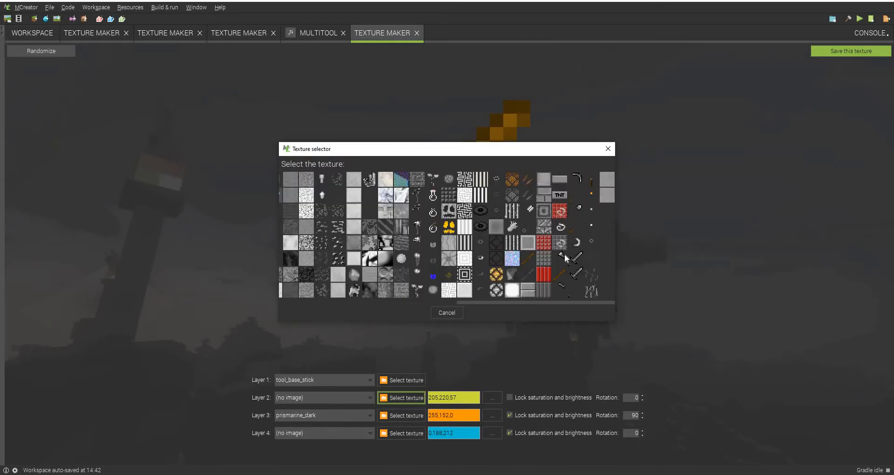
{"action": "left_click", "coordinate": [577, 178]}
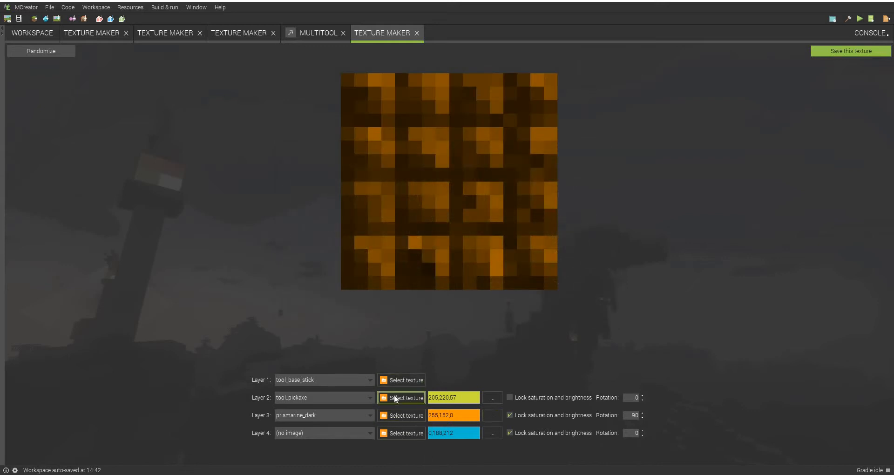
Set layer 3 of the tool texture to tool_shovel_top with a rotation of 0.
{"action": "left_click", "coordinate": [394, 417]}
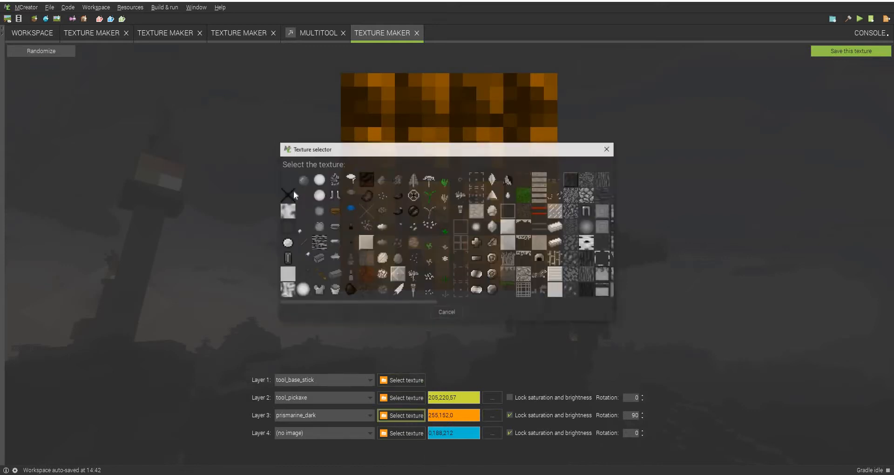
{"action": "left_click", "coordinate": [286, 195]}
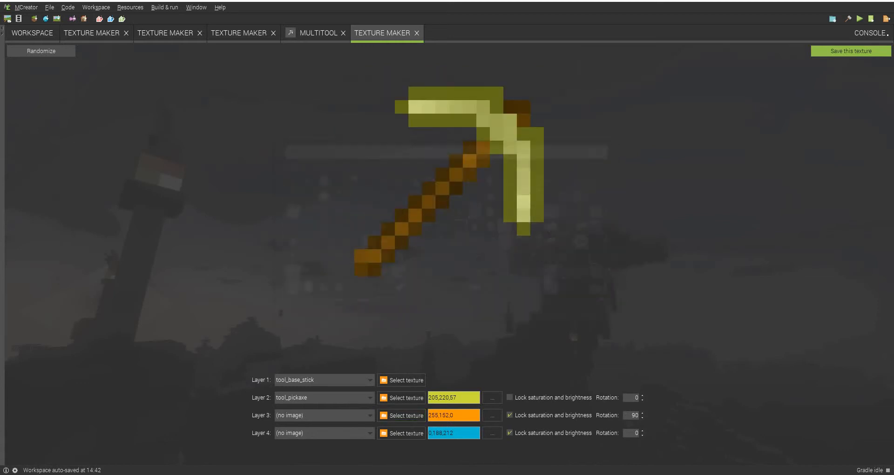
{"action": "left_click", "coordinate": [396, 417]}
{"action": "scroll", "coordinate": [594, 214], "scroll_direction": "down", "scroll_amount": 5}
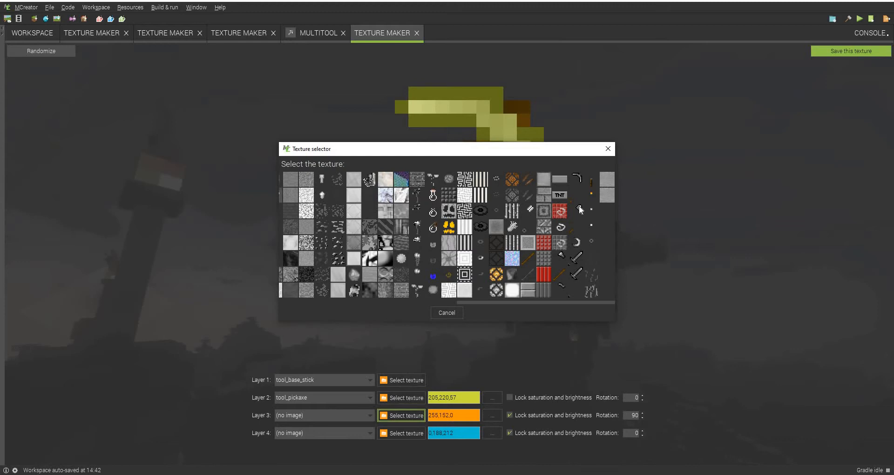
{"action": "left_click", "coordinate": [580, 209]}
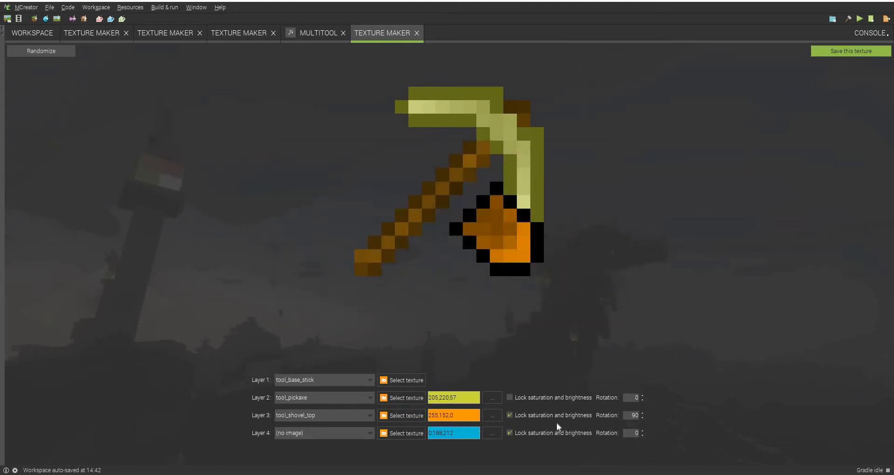
{"action": "left_click", "coordinate": [626, 415]}
{"action": "key", "text": "BackSpace"}
{"action": "type", "text": "0"}
{"action": "key", "text": "Return"}
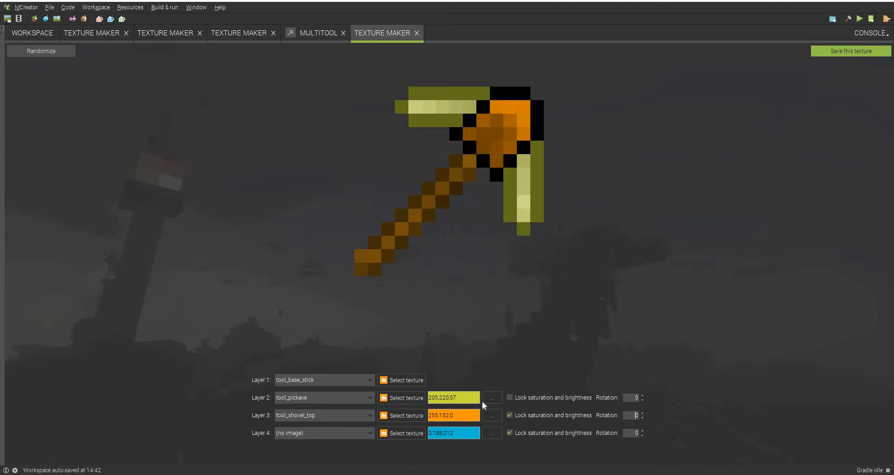
Recolour the pickaxe layer of the tool texture to 204,153,0.
{"action": "left_click", "coordinate": [495, 414]}
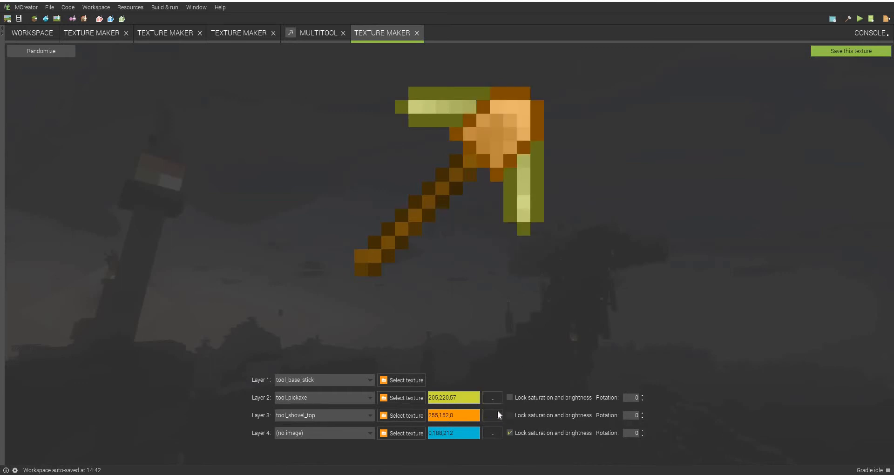
{"action": "left_click", "coordinate": [489, 398]}
{"action": "left_click", "coordinate": [451, 219]}
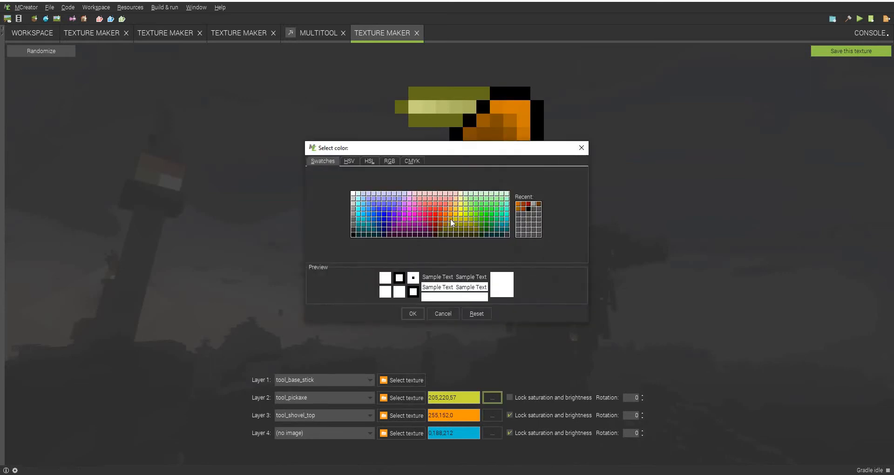
{"action": "left_click", "coordinate": [413, 313]}
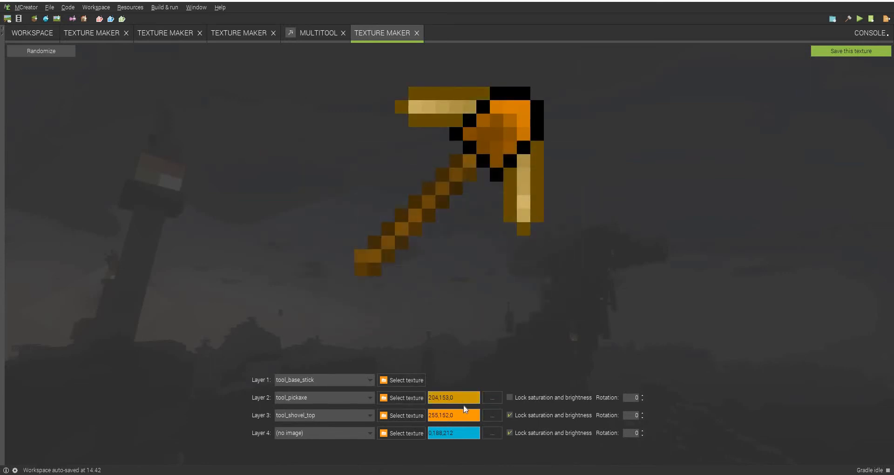
Lock saturation and brightness for the pickaxe layer and set its colour to 204,102,0.
{"action": "left_click", "coordinate": [509, 397]}
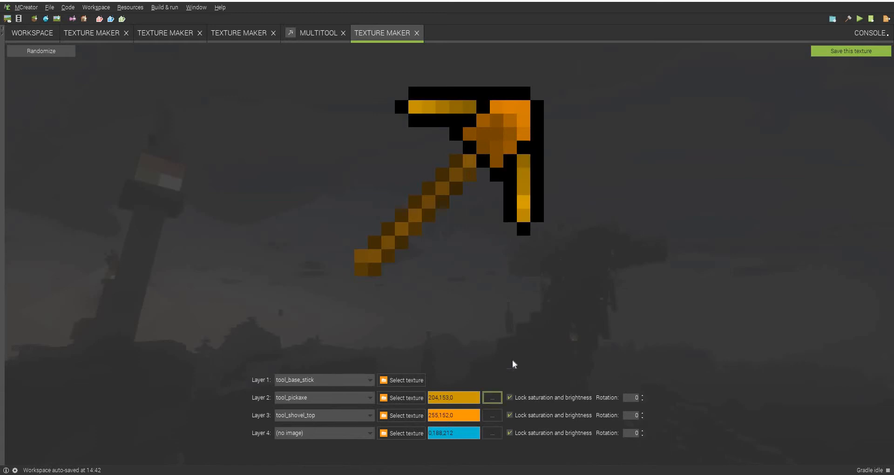
{"action": "left_click", "coordinate": [490, 397]}
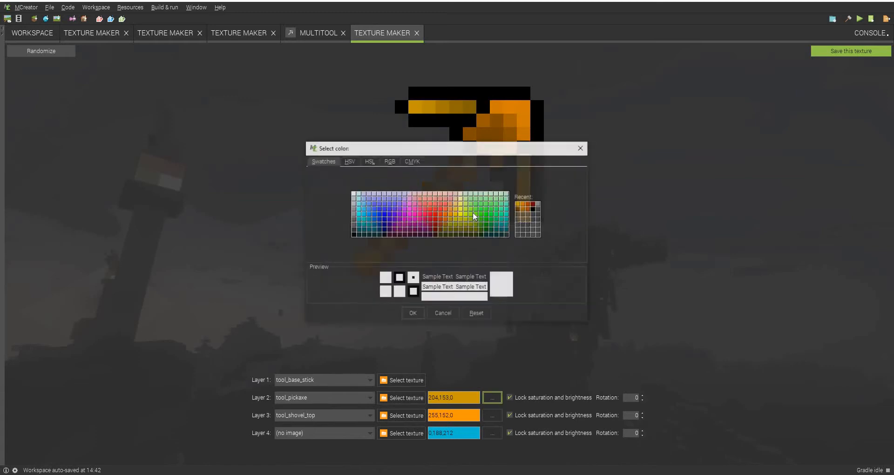
{"action": "left_click", "coordinate": [445, 219]}
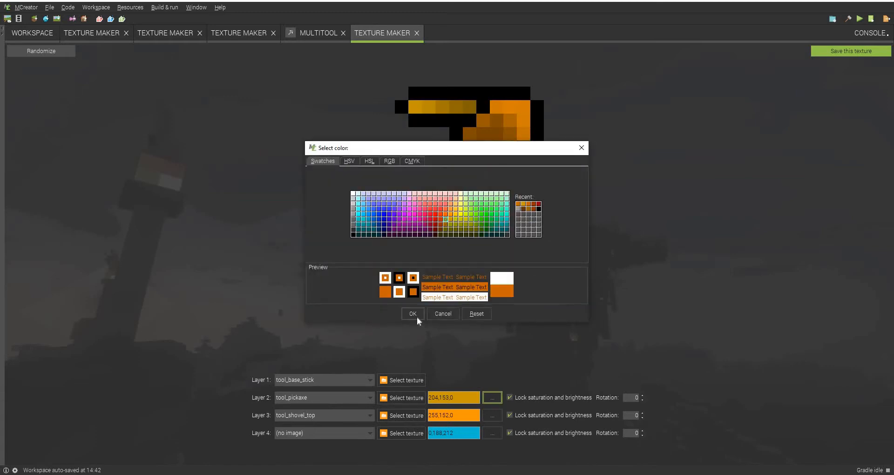
{"action": "left_click", "coordinate": [412, 314]}
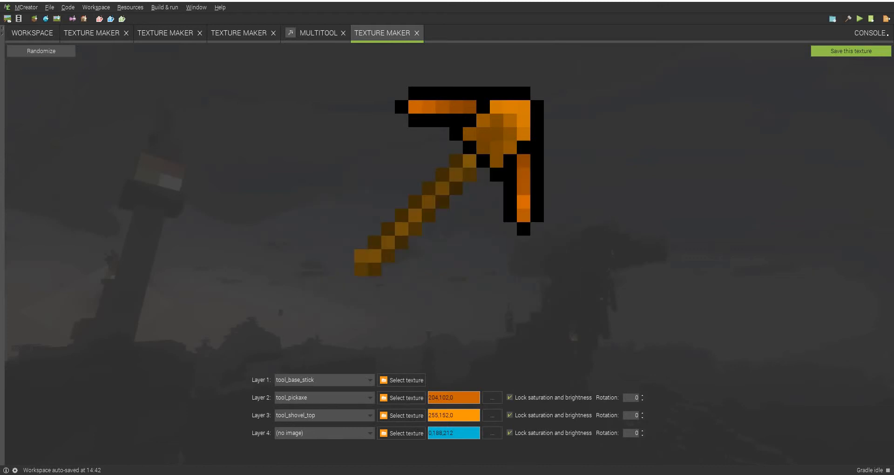
Try layers 2 and 3 with saturation and brightness unlocked, and lock both again.
{"action": "left_click", "coordinate": [531, 417]}
{"action": "left_click", "coordinate": [524, 396]}
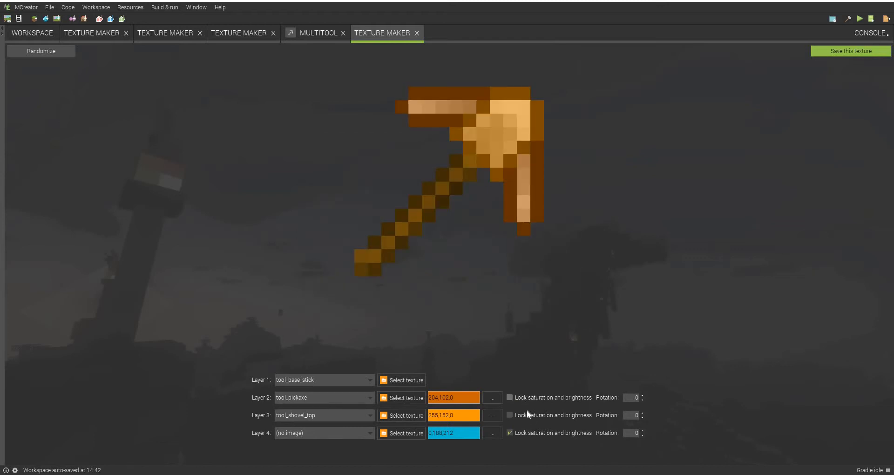
{"action": "left_click", "coordinate": [510, 415]}
{"action": "left_click", "coordinate": [510, 397]}
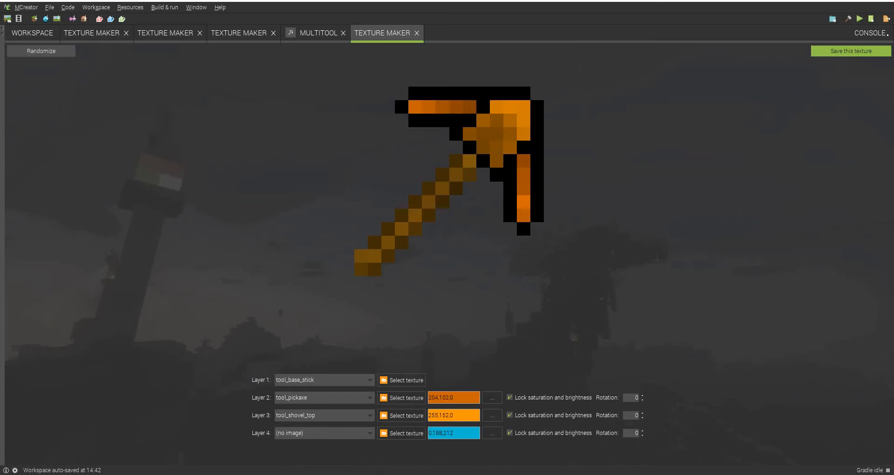
Save the finished tool texture under the name MultitoolTexture.
{"action": "left_click", "coordinate": [878, 54]}
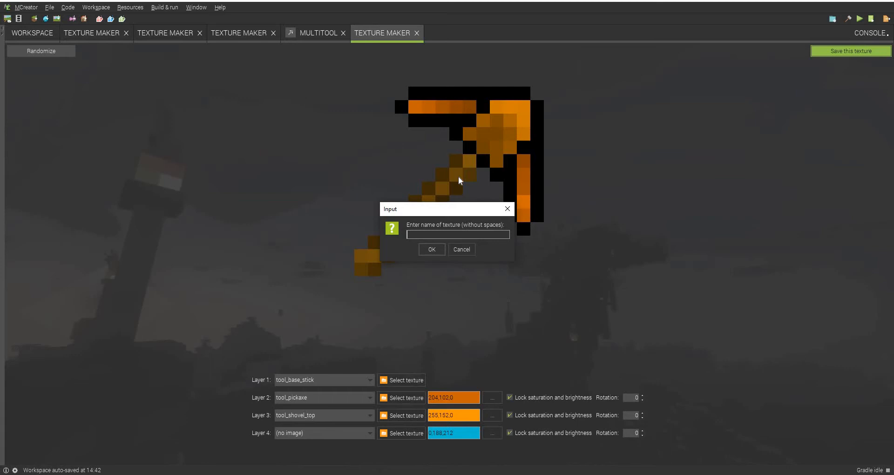
{"action": "type", "text": "MultitoolTexture"}
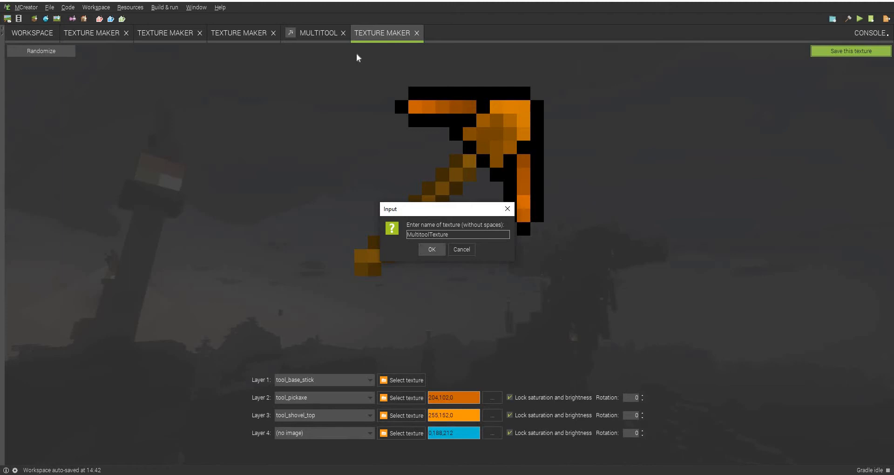
{"action": "key", "text": "Return"}
Assign the MultitoolTexture to the Multitool element as its tool texture.
{"action": "left_click", "coordinate": [321, 33]}
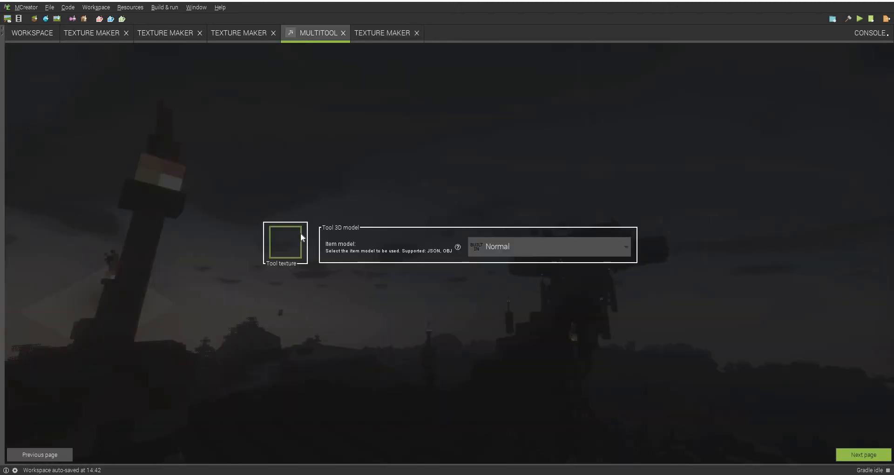
{"action": "left_click", "coordinate": [301, 236]}
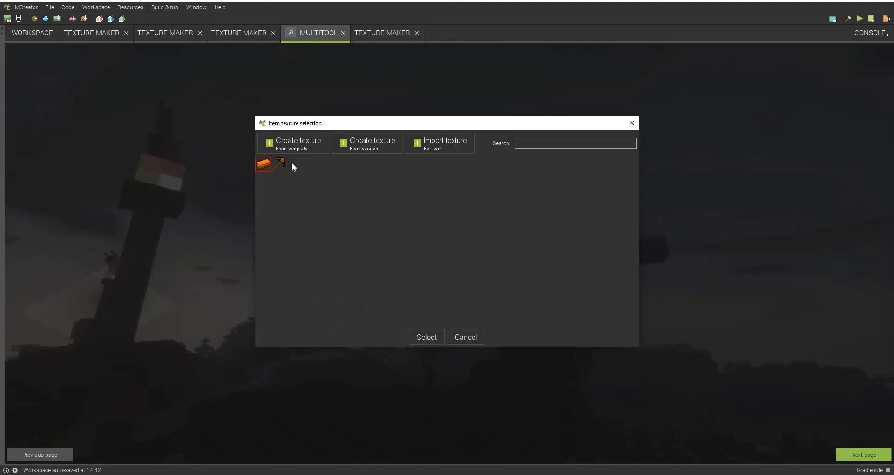
{"action": "left_click", "coordinate": [427, 338]}
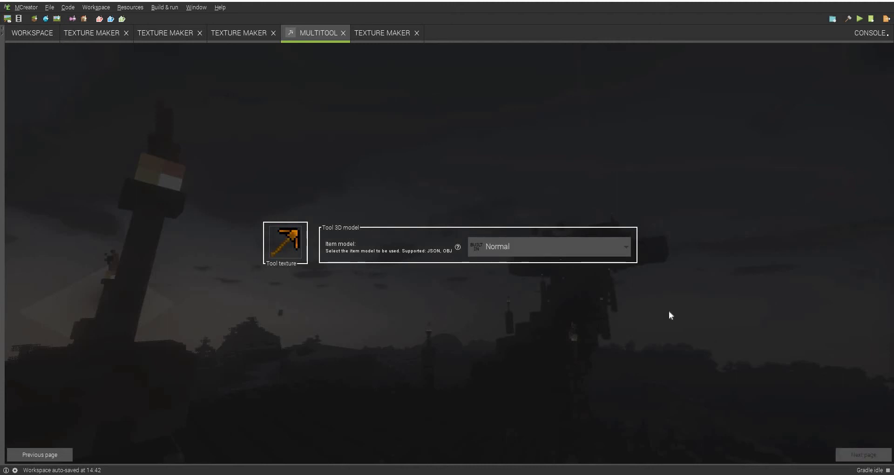
Set the tool's type to MultiTool and its in-game name to MiningTool.
{"action": "left_click", "coordinate": [497, 203]}
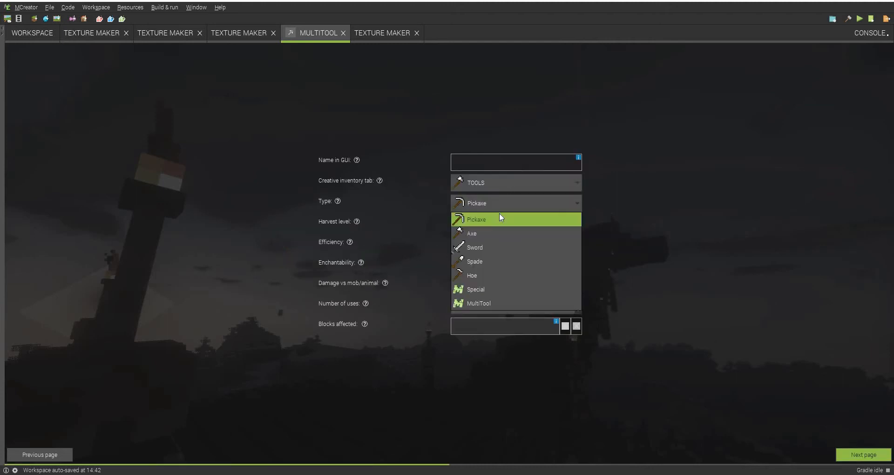
{"action": "left_click", "coordinate": [477, 304]}
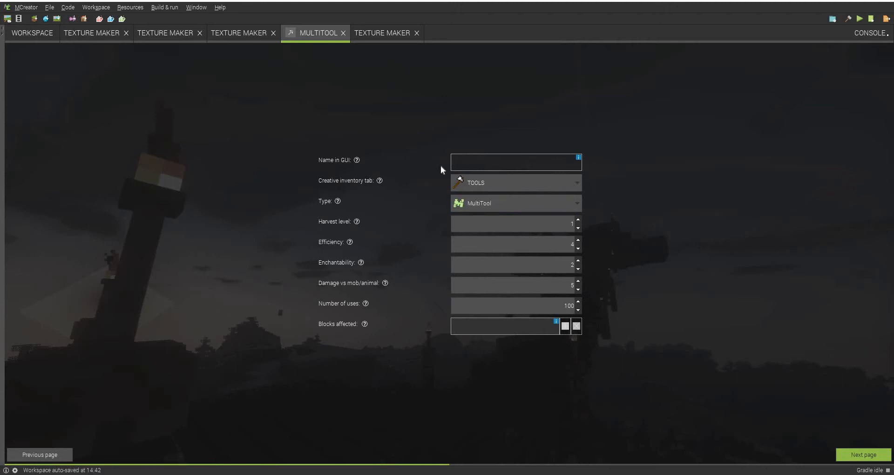
{"action": "type", "text": "M"}
{"action": "type", "text": "ultitoo"}
{"action": "type", "text": "l"}
{"action": "key", "text": "BackSpace"}
{"action": "key", "text": "BackSpace"}
{"action": "key", "text": "BackSpace"}
{"action": "key", "text": "BackSpace"}
{"action": "key", "text": "BackSpace"}
{"action": "key", "text": "BackSpace"}
{"action": "key", "text": "BackSpace"}
{"action": "key", "text": "BackSpace"}
{"action": "type", "text": "iningTools"}
{"action": "key", "text": "BackSpace"}
Set the tool's harvest level to 2, damage vs mob/animal to 3 and number of uses to 540, and save the element.
{"action": "double_click", "coordinate": [578, 218]}
{"action": "left_click", "coordinate": [578, 289]}
{"action": "left_click", "coordinate": [577, 290]}
{"action": "left_click", "coordinate": [578, 303]}
{"action": "key", "text": "ctrl+a"}
{"action": "key", "text": "BackSpace"}
{"action": "type", "text": "540"}
{"action": "mouse_move", "coordinate": [556, 323]}
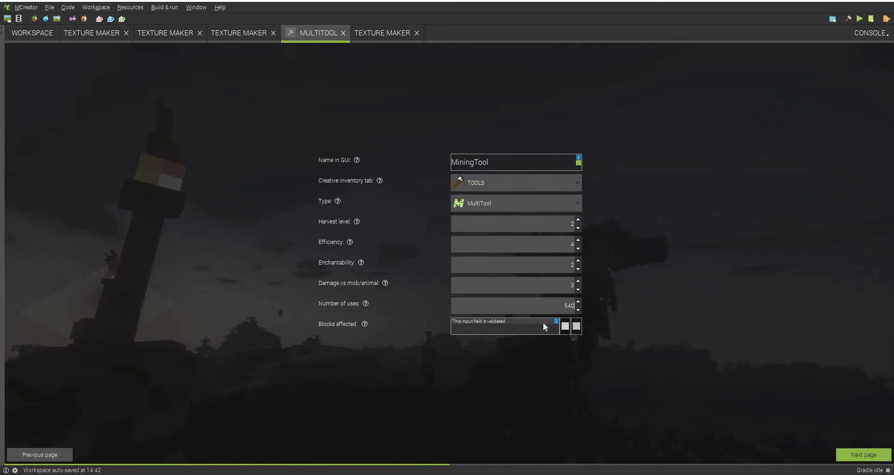
{"action": "left_click", "coordinate": [576, 328]}
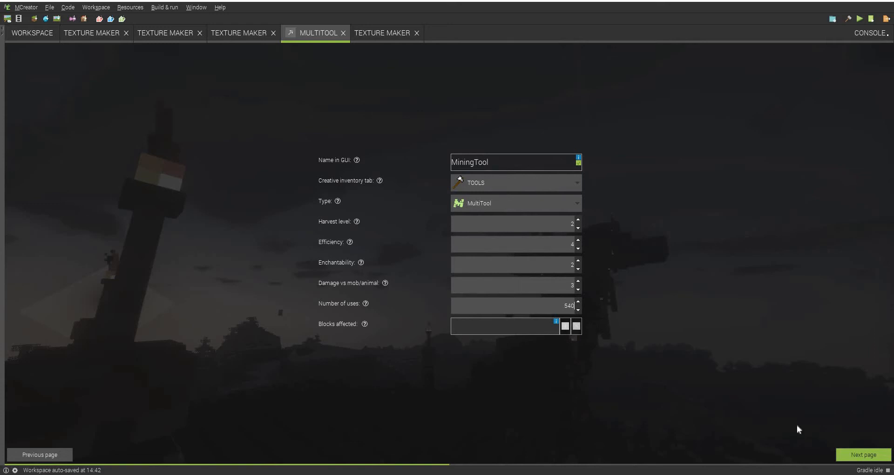
{"action": "left_click", "coordinate": [850, 455]}
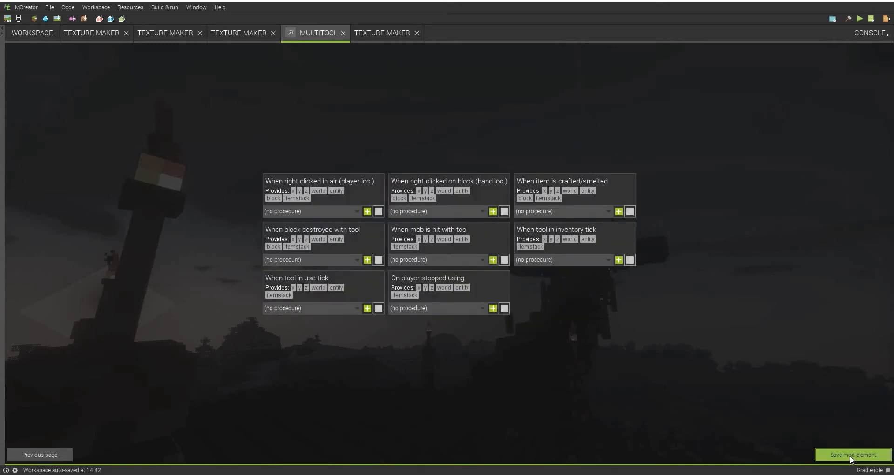
{"action": "left_click", "coordinate": [851, 455]}
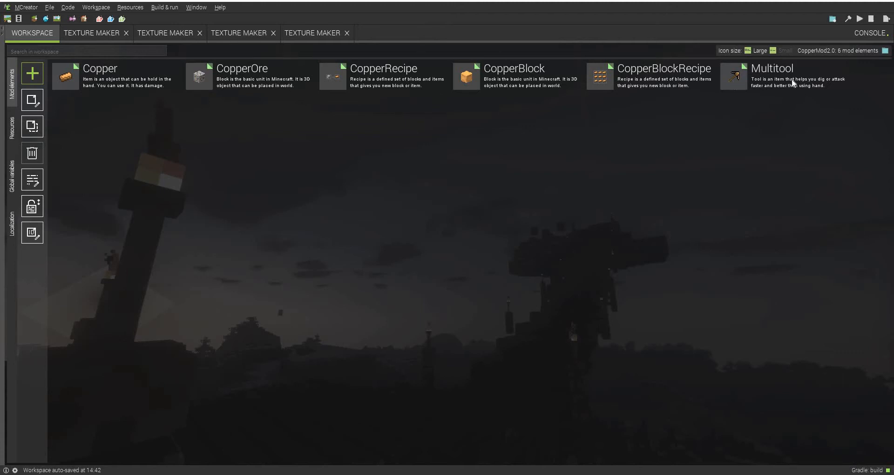
Reopen the Multitool element for editing and change its tool type to Pickaxe.
{"action": "left_click", "coordinate": [793, 84]}
{"action": "left_click", "coordinate": [33, 100]}
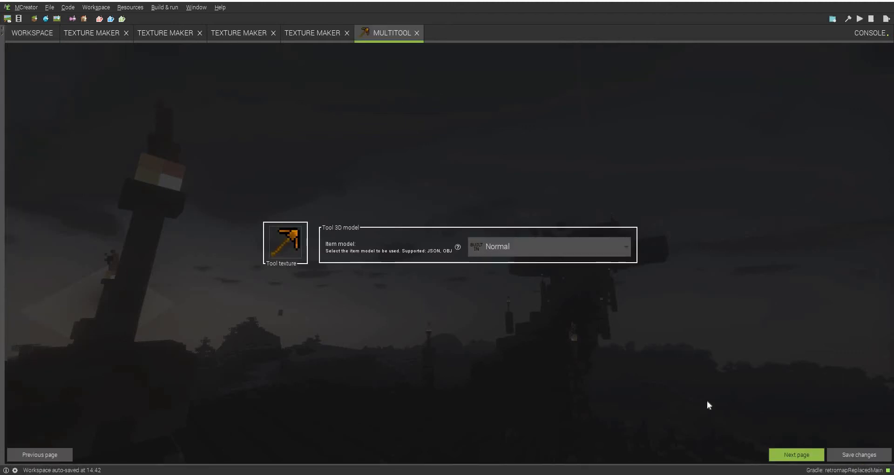
{"action": "left_click", "coordinate": [801, 459]}
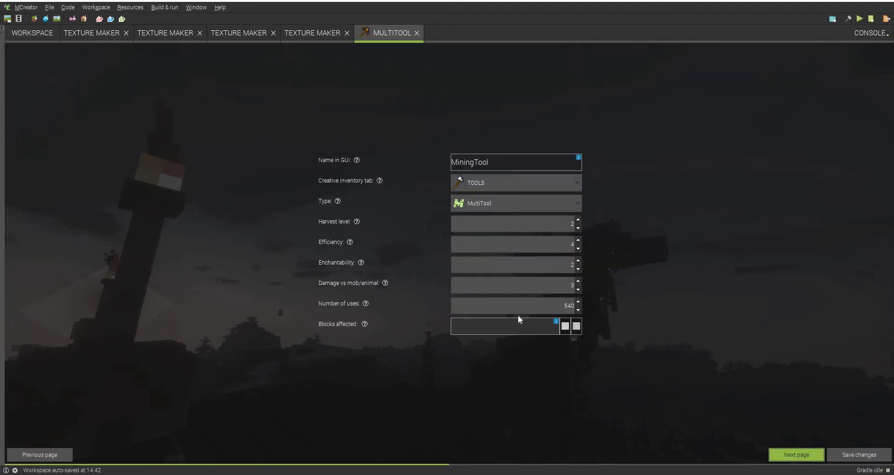
{"action": "left_click", "coordinate": [575, 205]}
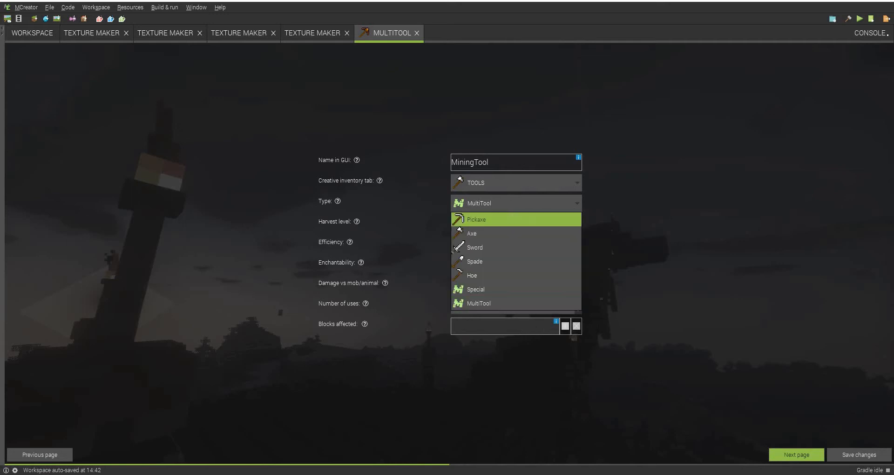
{"action": "left_click", "coordinate": [513, 220]}
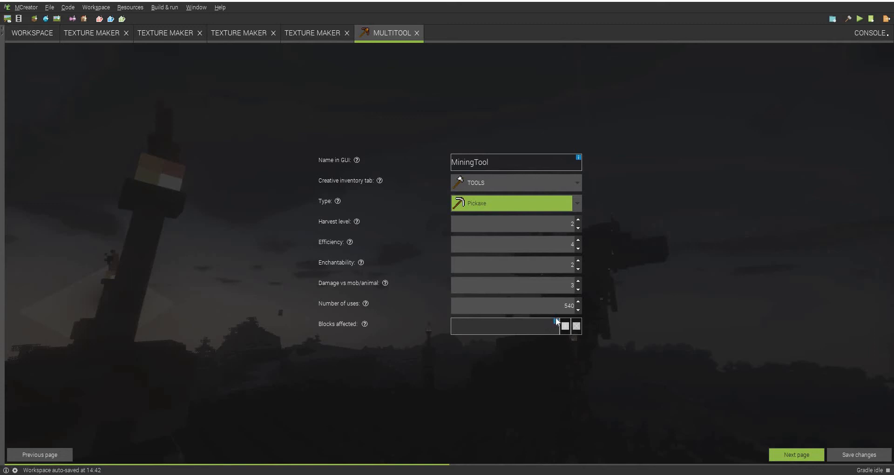
Set the Multitool's harvest level to 3 and number of uses to 1045, and save the element.
{"action": "mouse_move", "coordinate": [556, 319]}
{"action": "left_click", "coordinate": [577, 218]}
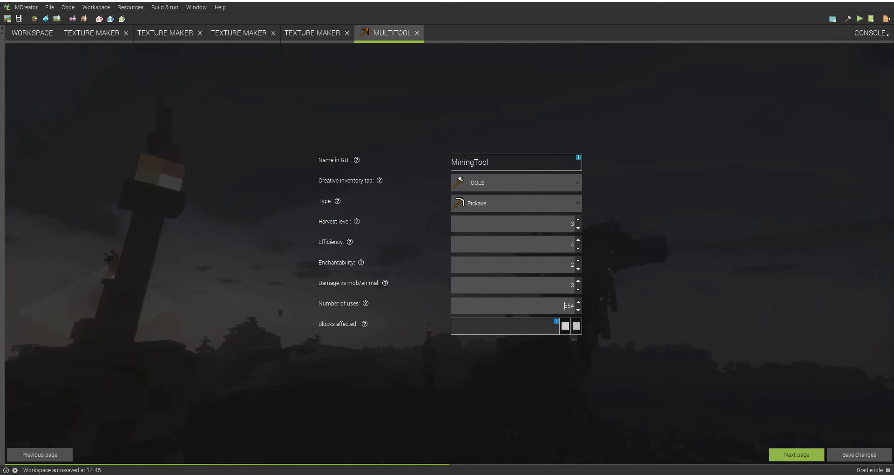
{"action": "key", "text": "ctrl+a"}
{"action": "key", "text": "BackSpace"}
{"action": "type", "text": "1045"}
{"action": "left_click", "coordinate": [778, 455]}
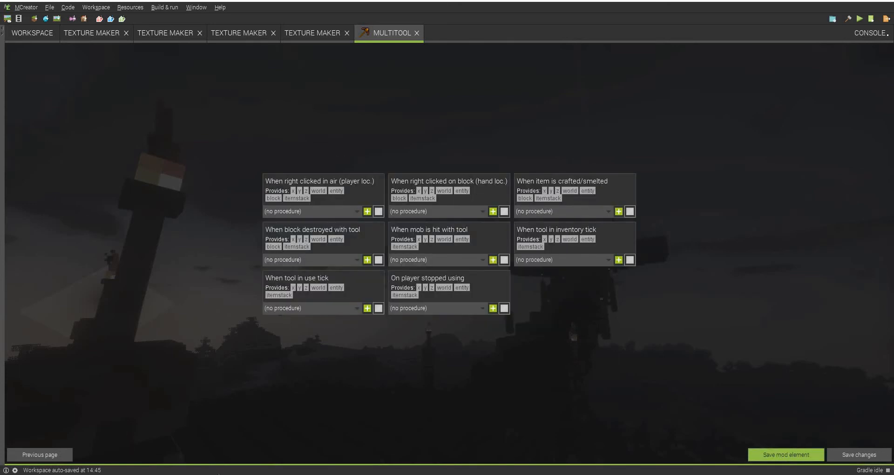
{"action": "left_click", "coordinate": [792, 455]}
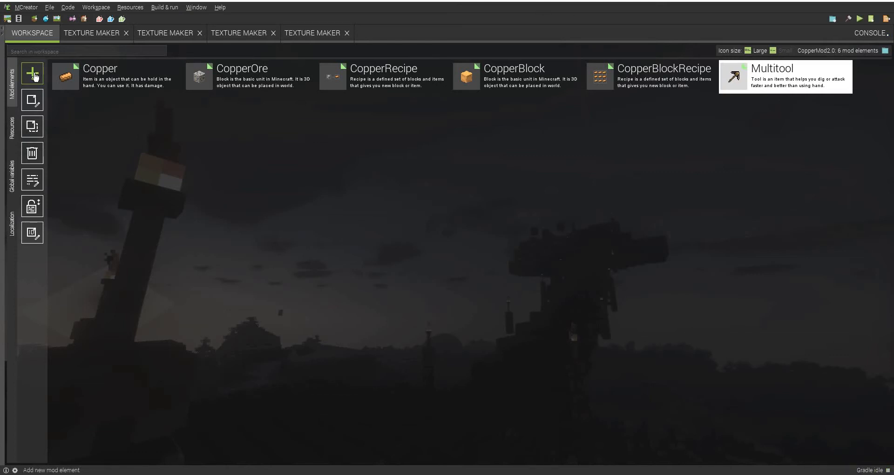
Create a new Recipe mod element named MiningToolsRecipe.
{"action": "left_click", "coordinate": [32, 73]}
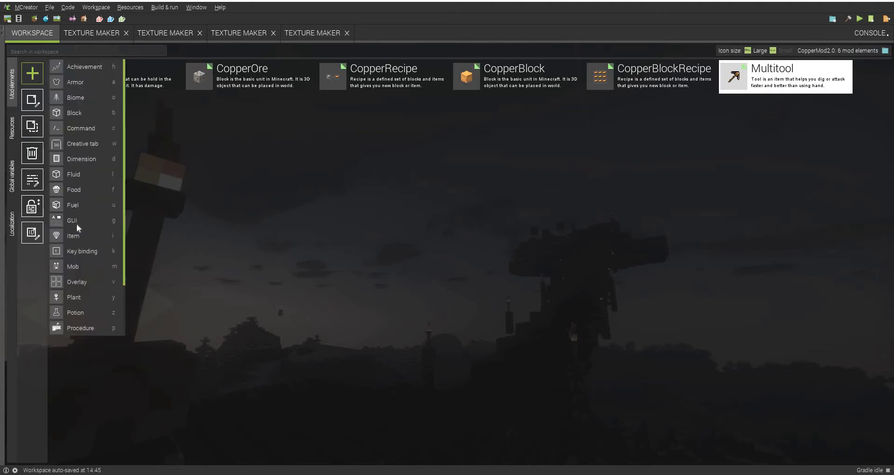
{"action": "left_click", "coordinate": [32, 73]}
{"action": "scroll", "coordinate": [72, 296], "scroll_direction": "down", "scroll_amount": 3}
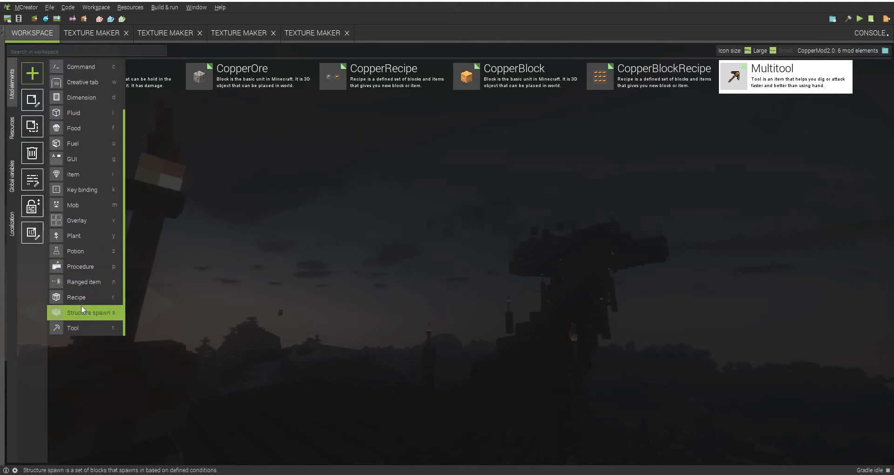
{"action": "left_click", "coordinate": [82, 299]}
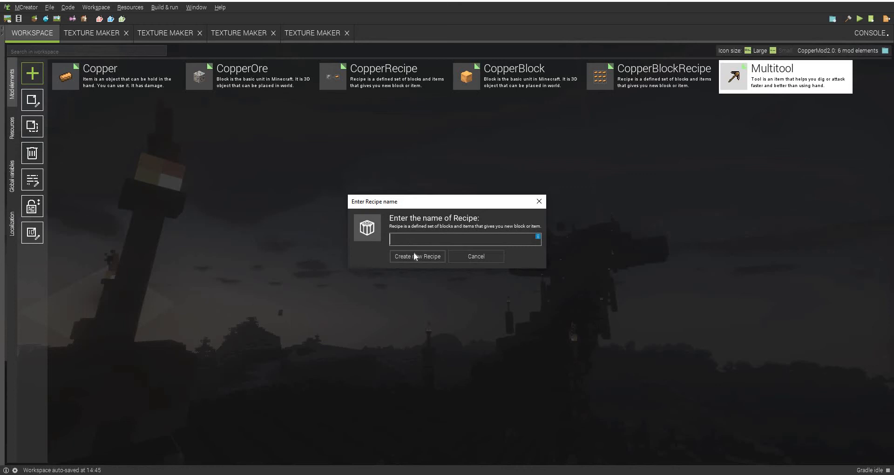
{"action": "type", "text": "MiningToolsRecipe"}
{"action": "left_click", "coordinate": [417, 257]}
Fill the crafting grid's top row with Copper, CopperBlock and Copper, placing the CopperBlock in the middle slot.
{"action": "left_click", "coordinate": [393, 205]}
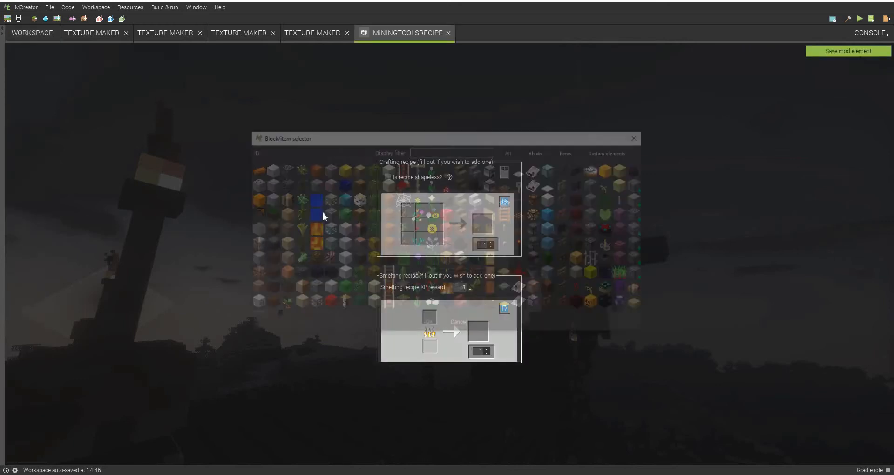
{"action": "left_click", "coordinate": [254, 200]}
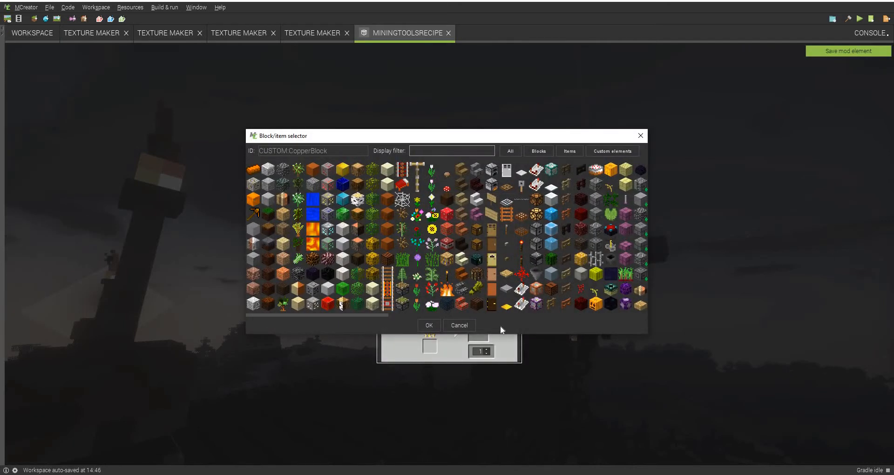
{"action": "left_click", "coordinate": [429, 325]}
{"action": "left_click", "coordinate": [386, 204]}
{"action": "left_click", "coordinate": [254, 173]}
{"action": "left_click", "coordinate": [428, 325]}
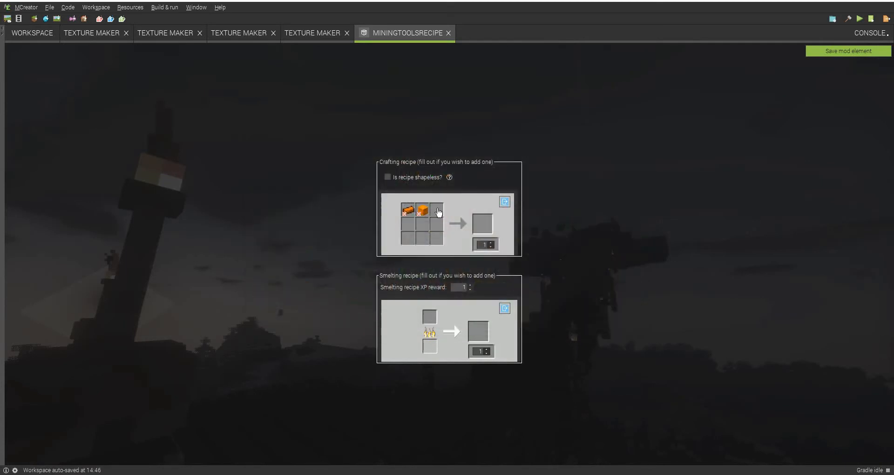
{"action": "left_click", "coordinate": [438, 212]}
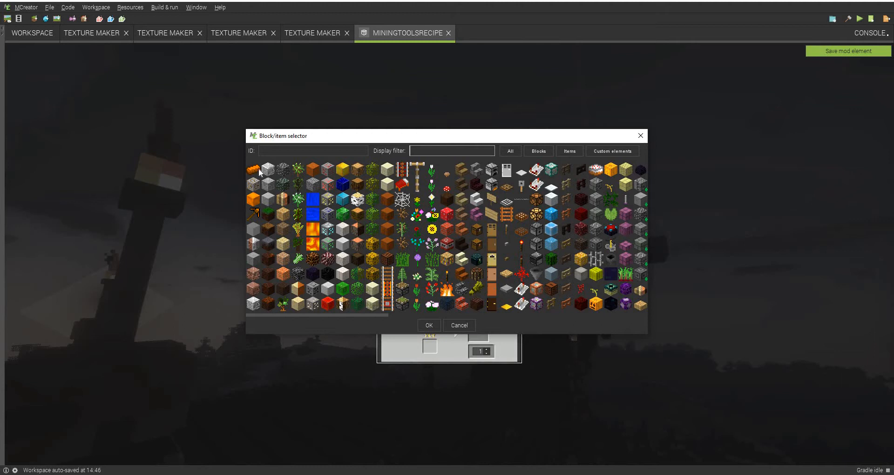
{"action": "left_click", "coordinate": [258, 171]}
{"action": "left_click", "coordinate": [429, 325]}
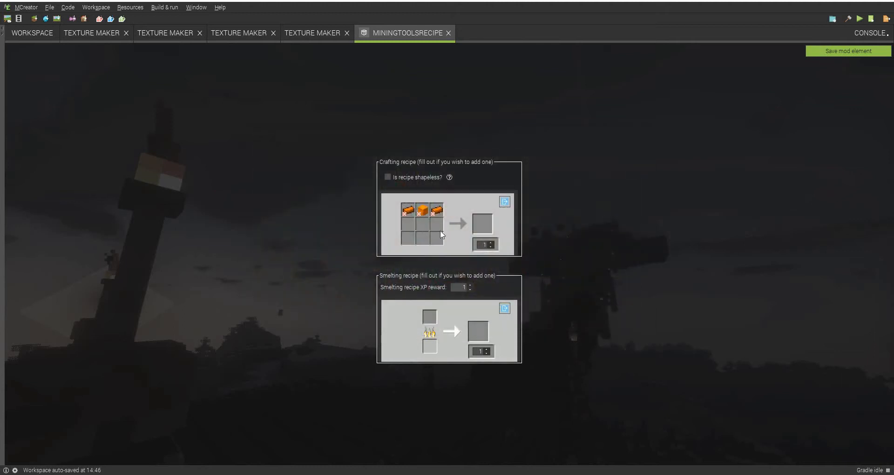
Place an iron ingot in the centre slot of the crafting grid.
{"action": "left_click", "coordinate": [440, 230]}
{"action": "type", "text": "irop"}
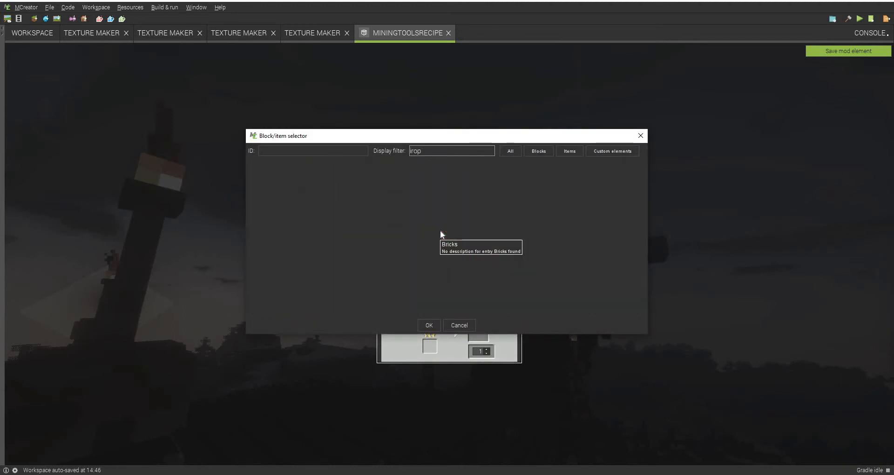
{"action": "key", "text": "BackSpace"}
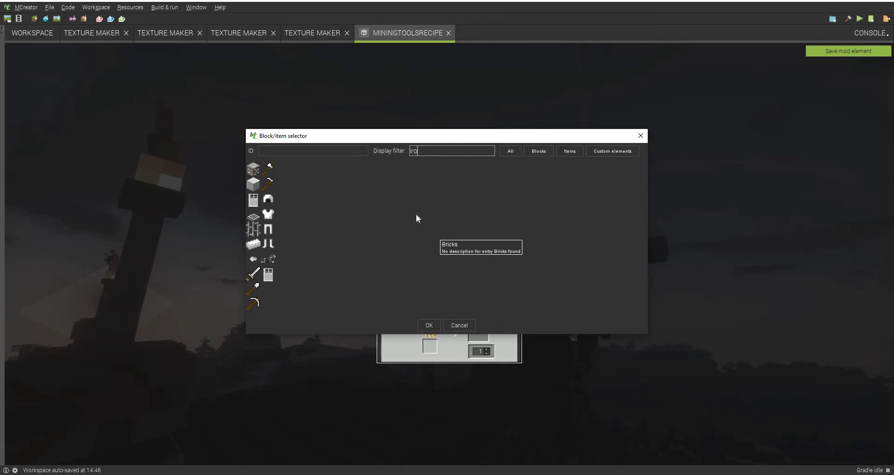
{"action": "left_click", "coordinate": [254, 243]}
{"action": "left_click", "coordinate": [427, 325]}
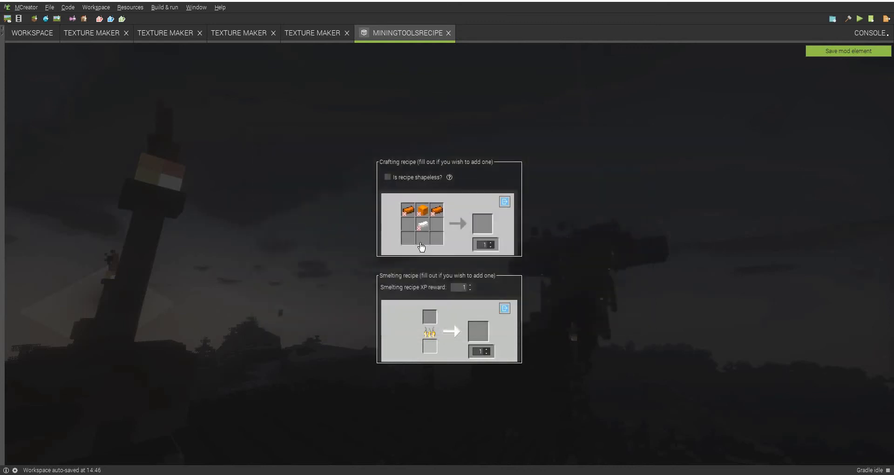
Place a stick in the bottom-middle slot of the crafting grid.
{"action": "left_click", "coordinate": [420, 244]}
{"action": "type", "text": "s"}
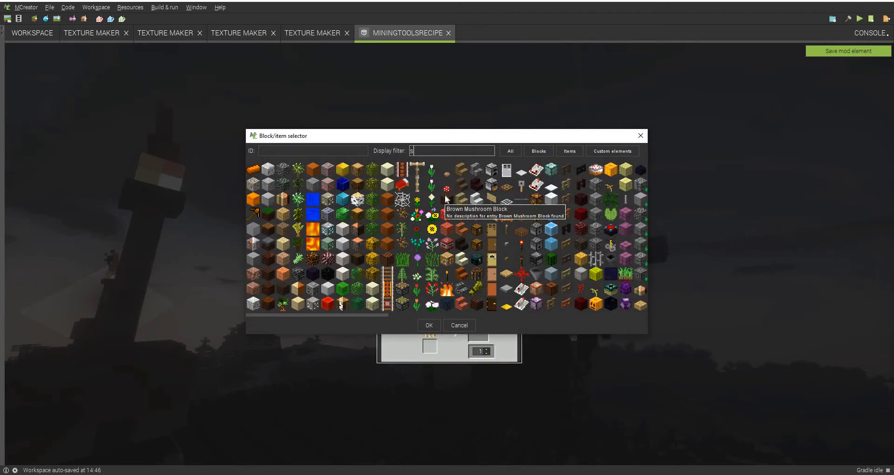
{"action": "type", "text": "ti"}
{"action": "left_click", "coordinate": [254, 224]}
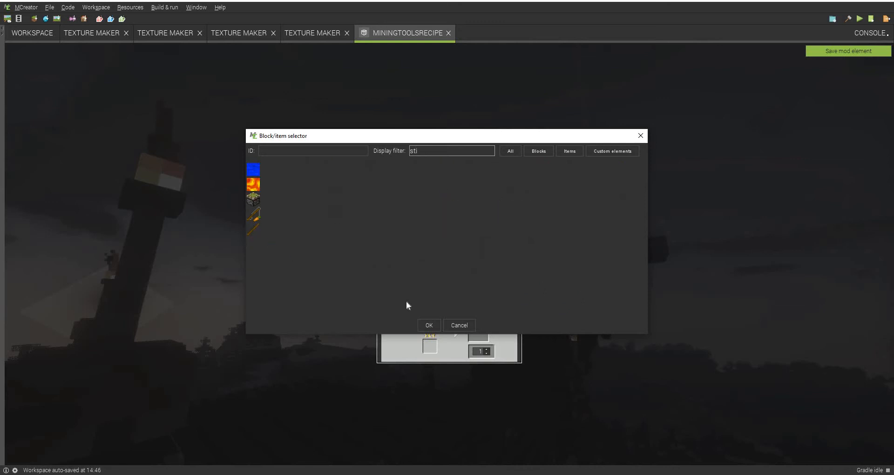
{"action": "left_click", "coordinate": [433, 325]}
Set the custom Multitool as the crafting recipe's result and save the element.
{"action": "left_click", "coordinate": [482, 225]}
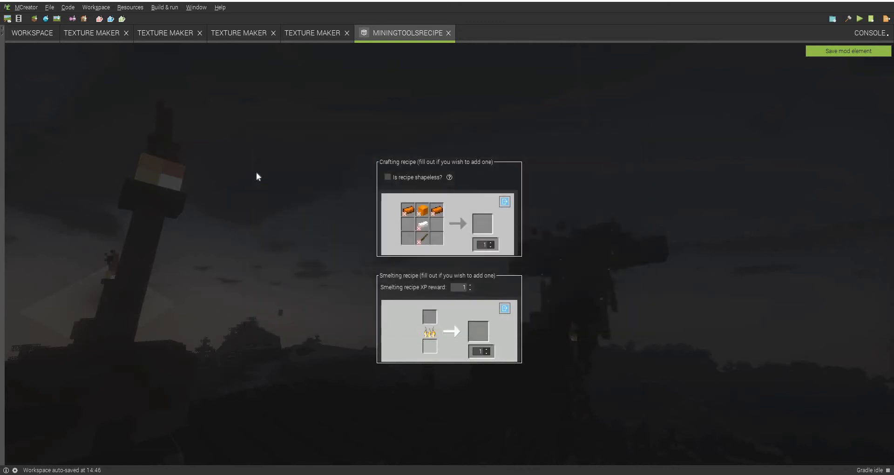
{"action": "left_click", "coordinate": [254, 214]}
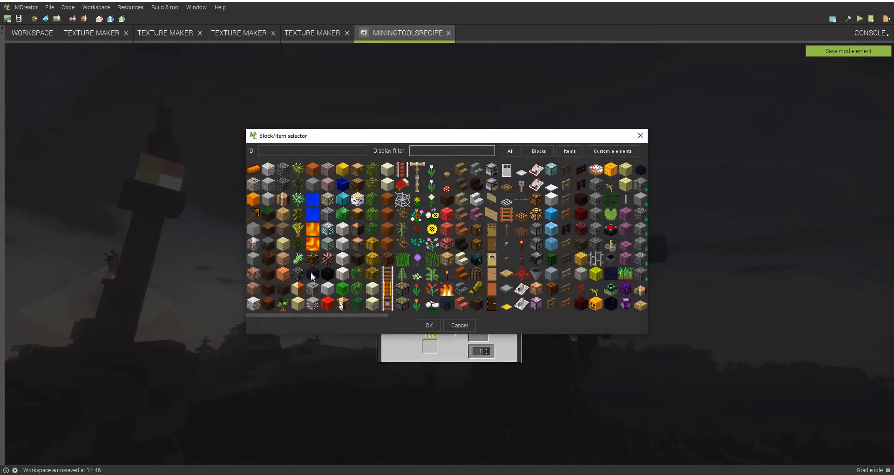
{"action": "left_click", "coordinate": [429, 325]}
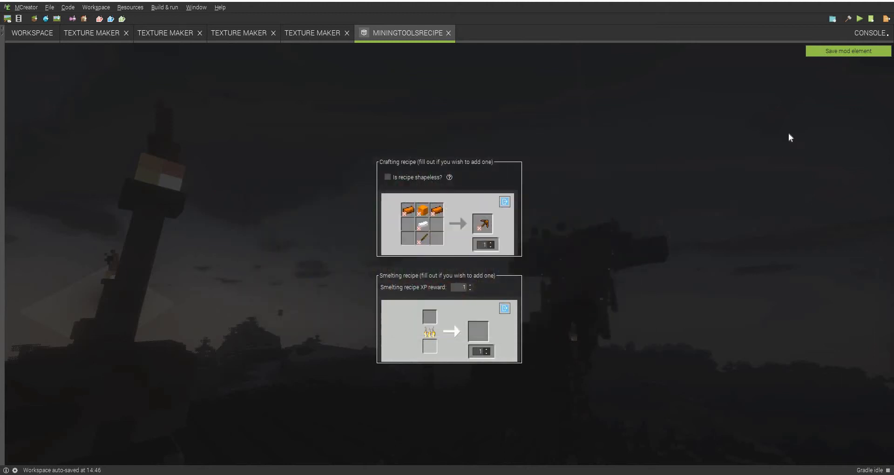
{"action": "left_click", "coordinate": [861, 54]}
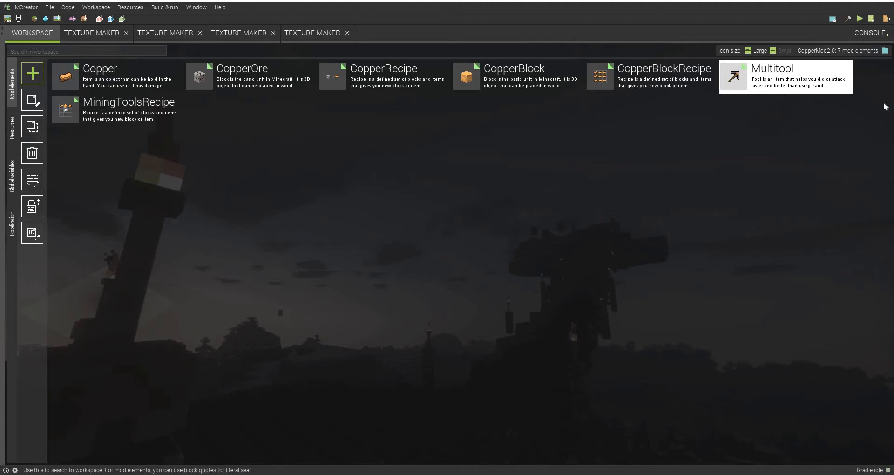
Export the mod, agreeing to the EULA, and save it in the Downloads folder as CopperMod V 0.0.1.
{"action": "left_click", "coordinate": [886, 20]}
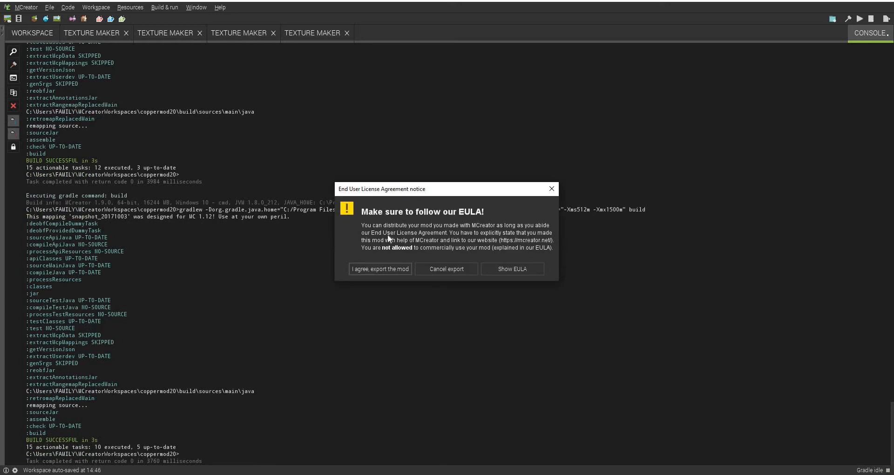
{"action": "left_click", "coordinate": [379, 268]}
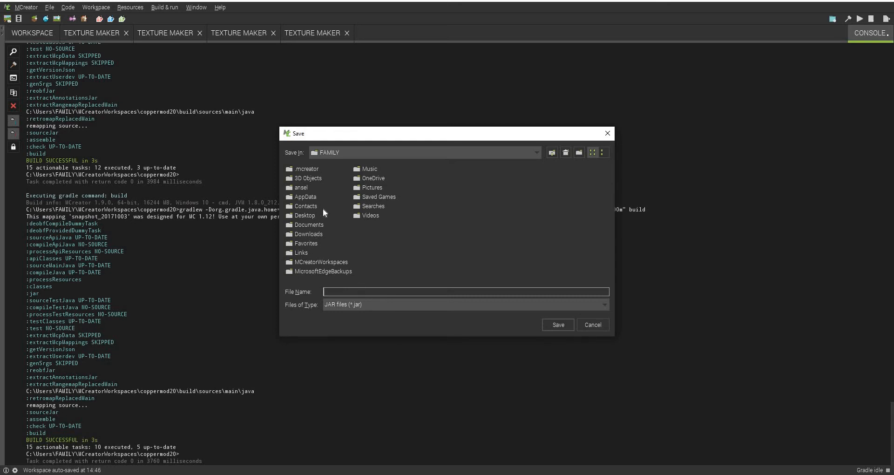
{"action": "double_click", "coordinate": [300, 234]}
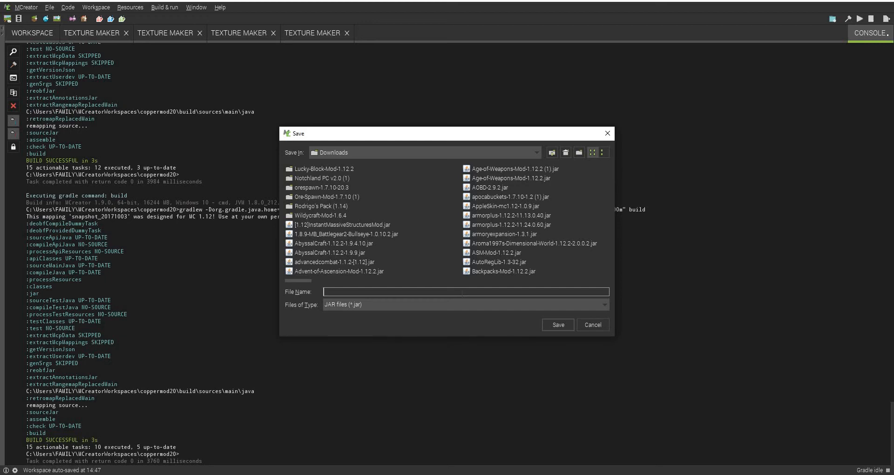
{"action": "type", "text": "Coo"}
{"action": "type", "text": "pperMod V 0.0.1"}
{"action": "left_click", "coordinate": [558, 325]}
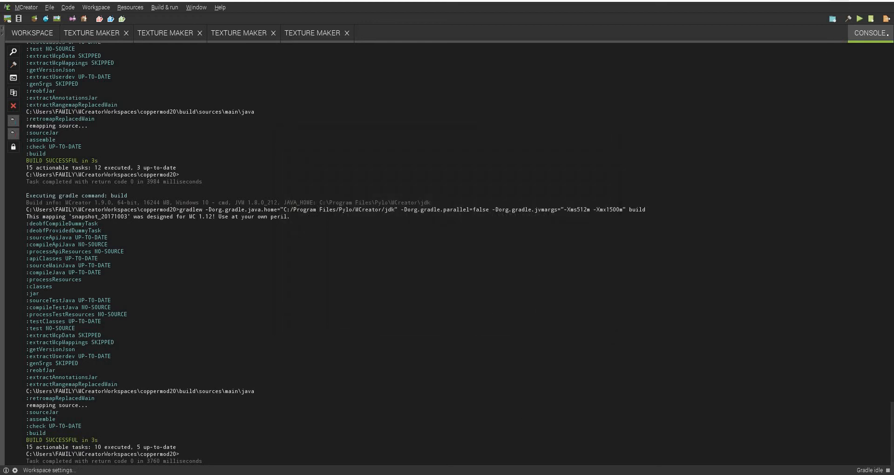
Switch to File Explorer and copy the CopperMod V 0.0.1 jar from the Downloads folder.
{"action": "left_click", "coordinate": [839, 0]}
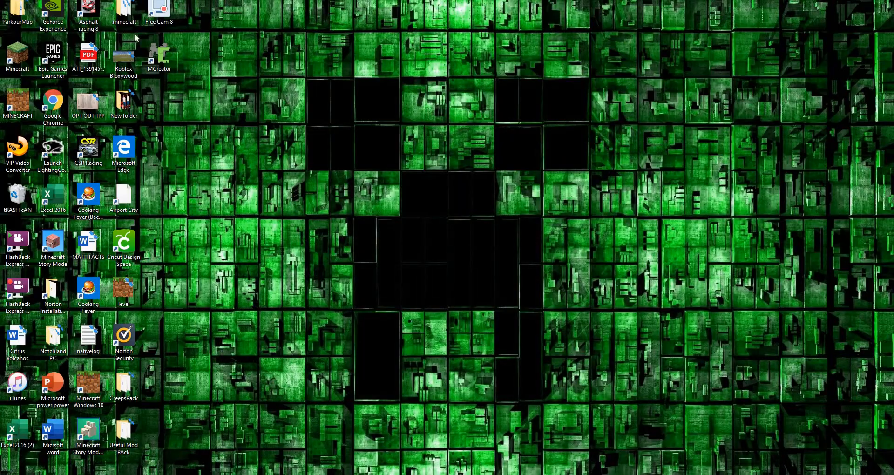
{"action": "double_click", "coordinate": [124, 14]}
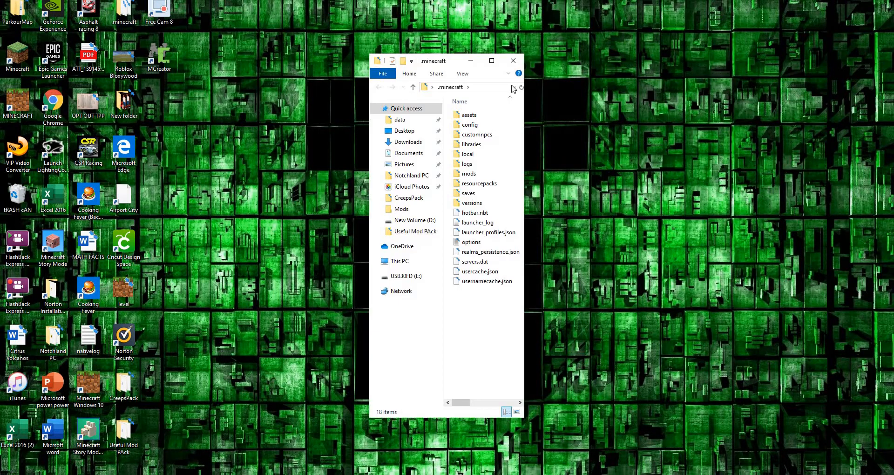
{"action": "left_click", "coordinate": [491, 61]}
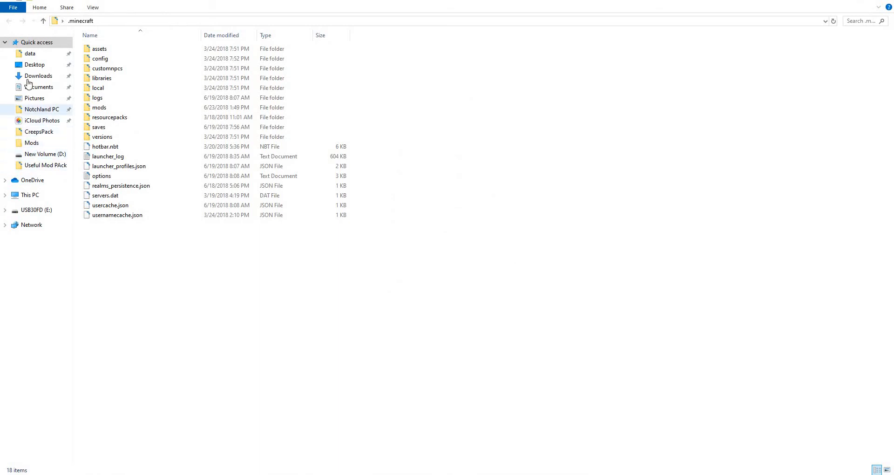
{"action": "left_click", "coordinate": [30, 76]}
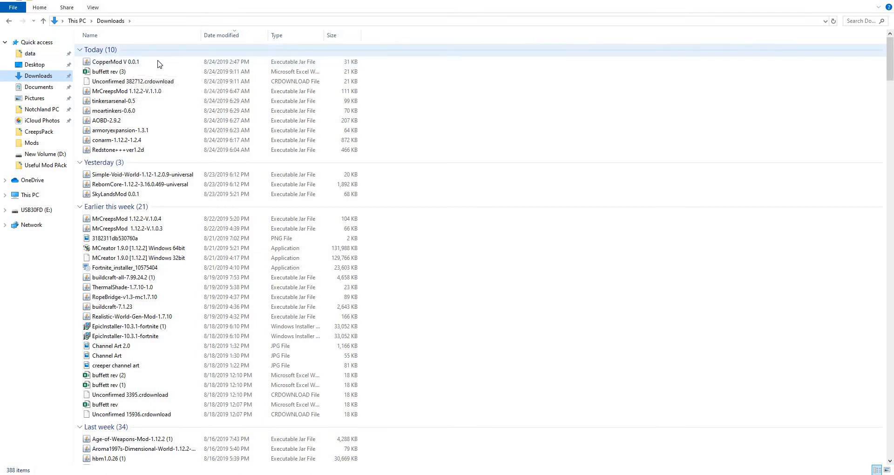
{"action": "left_click", "coordinate": [108, 72]}
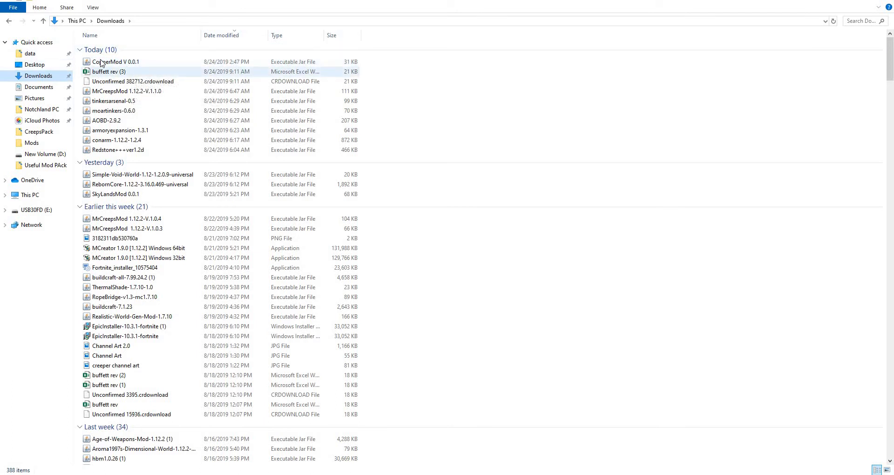
{"action": "right_click", "coordinate": [100, 61]}
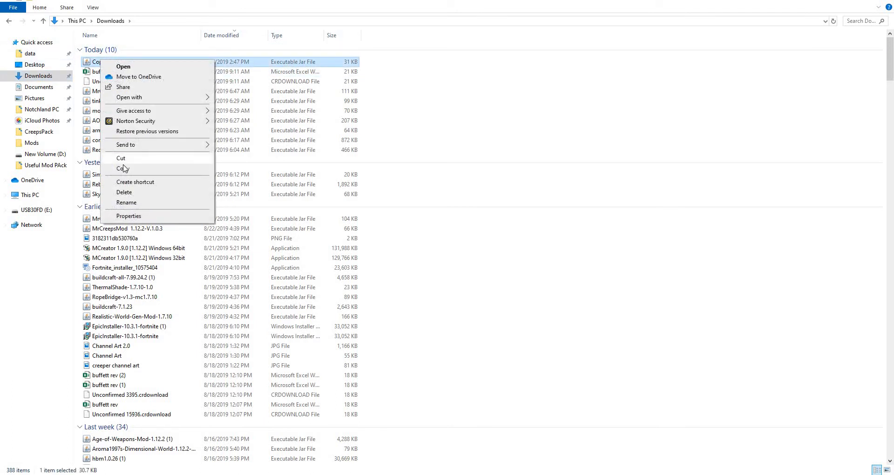
{"action": "left_click", "coordinate": [123, 168]}
Go to %appdata%, open .minecraft and its mods folder, and paste the CopperMod V 0.0.1 jar there.
{"action": "left_click", "coordinate": [144, 23]}
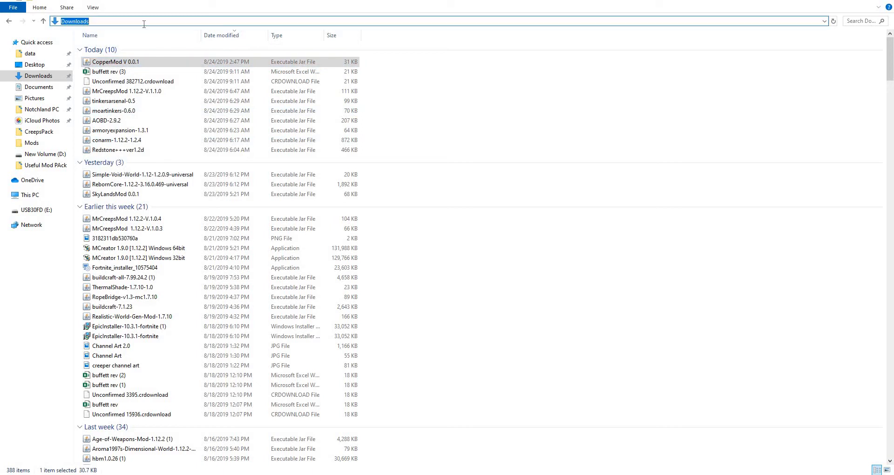
{"action": "type", "text": "%a"}
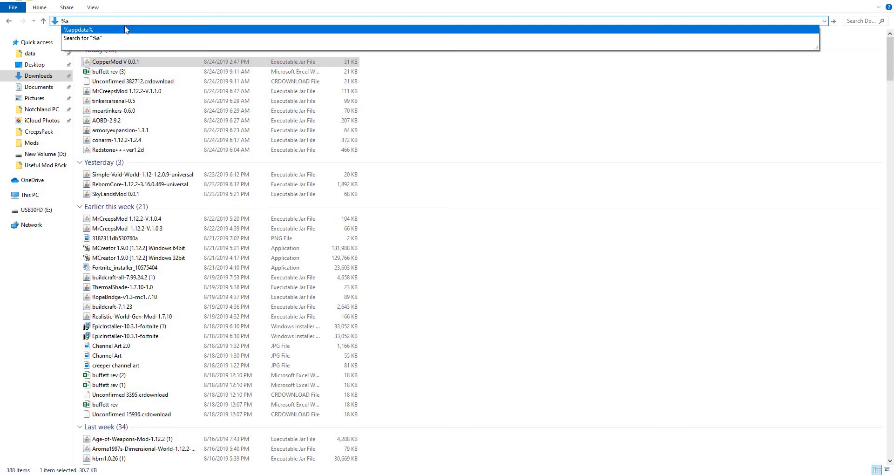
{"action": "key", "text": "Return"}
{"action": "left_click", "coordinate": [148, 285]}
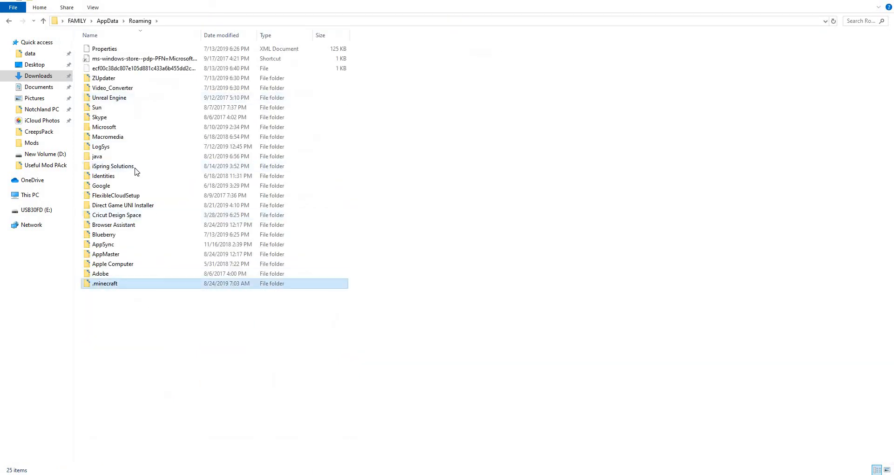
{"action": "key", "text": "Return"}
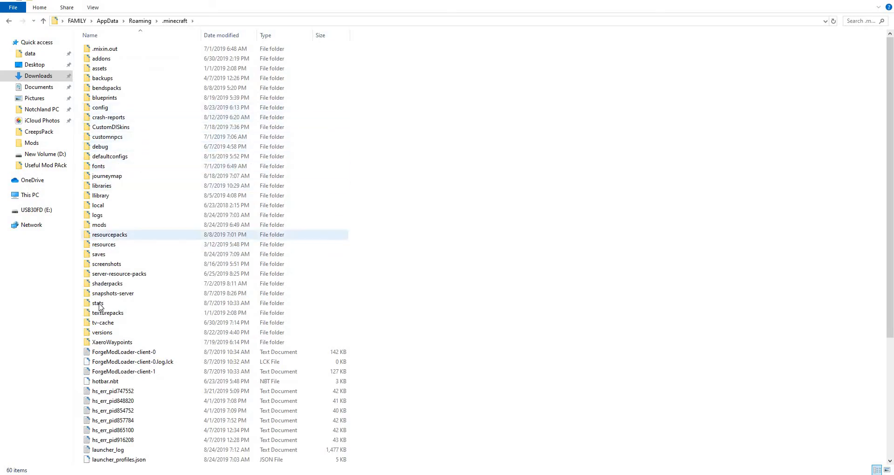
{"action": "double_click", "coordinate": [105, 228]}
{"action": "right_click", "coordinate": [143, 228]}
{"action": "left_click", "coordinate": [166, 292]}
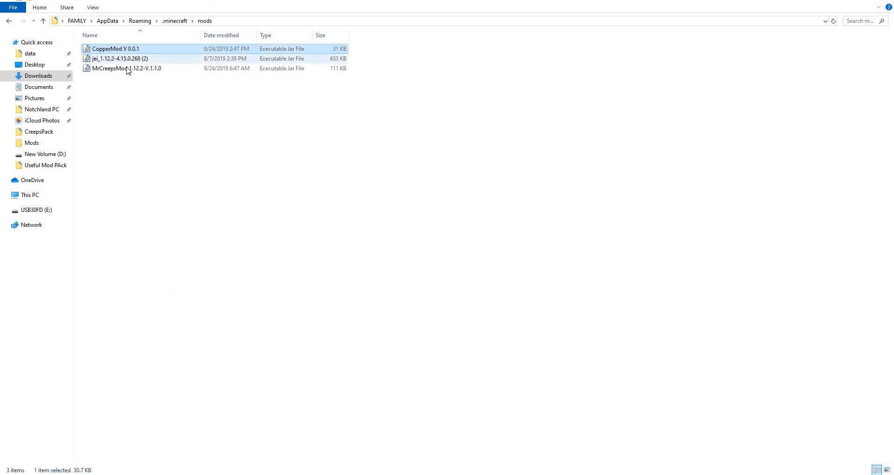
Delete the MrCreepsMod 1.12.2-V.1.1.0 jar, then launch Minecraft with the 1.12.2 Modpack Forge #1 installation and maximize the game window.
{"action": "right_click", "coordinate": [127, 69]}
{"action": "left_click", "coordinate": [142, 199]}
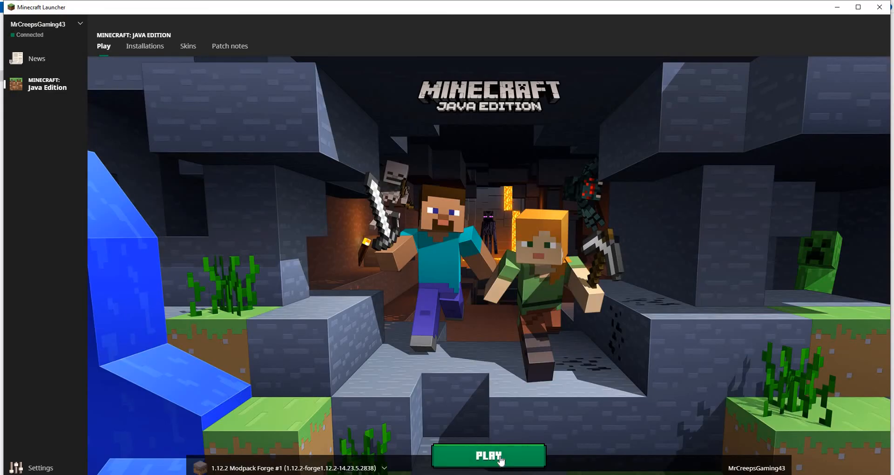
{"action": "left_click", "coordinate": [499, 458]}
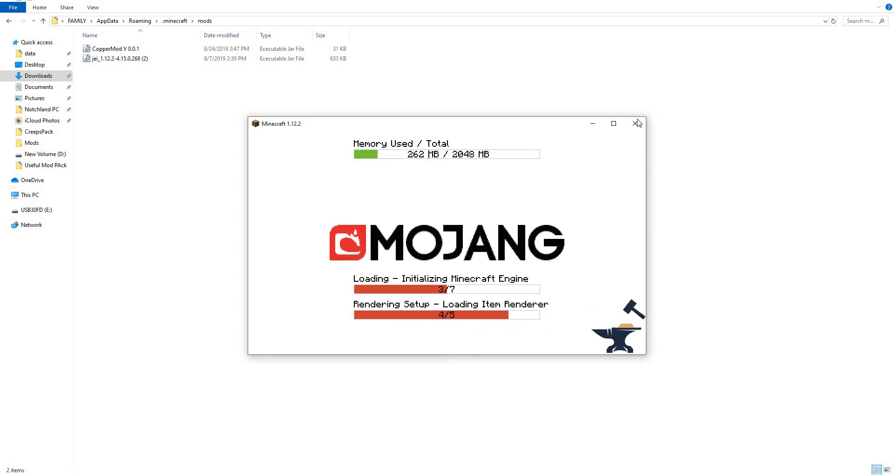
{"action": "left_click", "coordinate": [613, 124]}
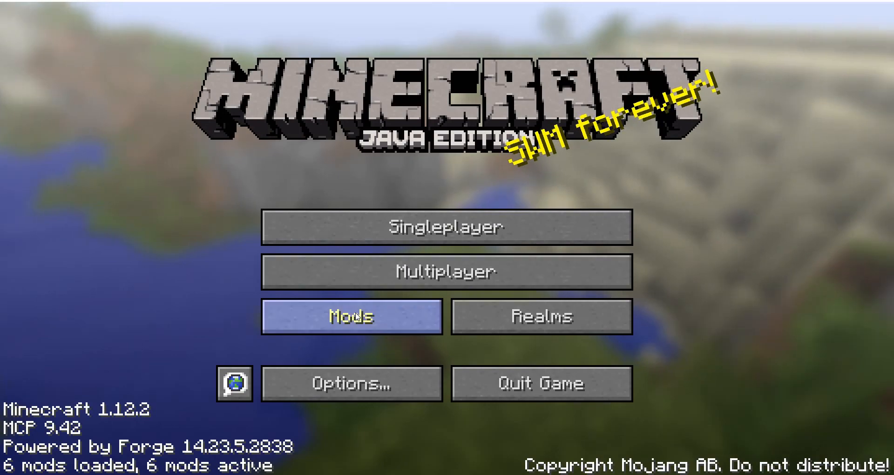
Examine the CopperMod2.0 entry's details in the installed mods list, then return to the title screen.
{"action": "left_click", "coordinate": [356, 328]}
{"action": "scroll", "coordinate": [84, 278], "scroll_direction": "down", "scroll_amount": 3}
{"action": "scroll", "coordinate": [104, 220], "scroll_direction": "down", "scroll_amount": 1}
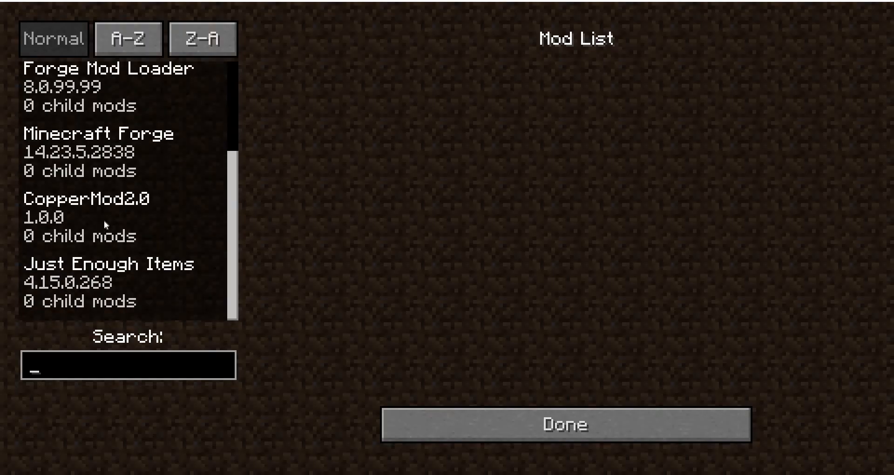
{"action": "left_click", "coordinate": [104, 220]}
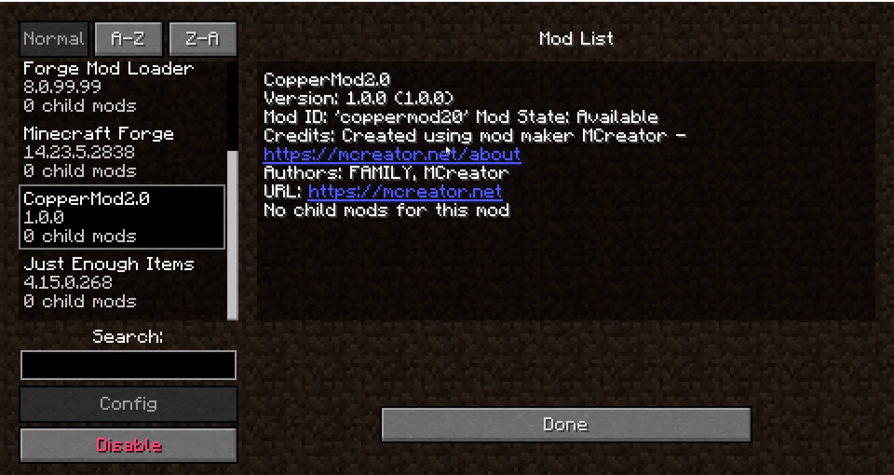
{"action": "key", "text": "Escape"}
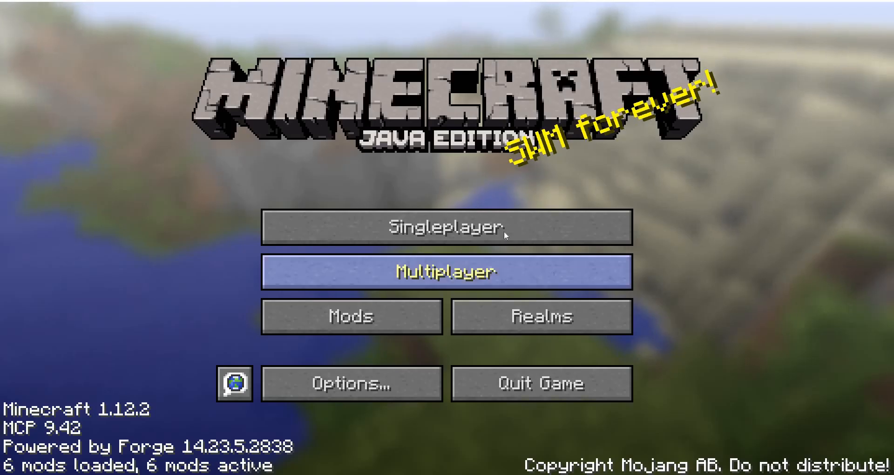
Create a new single-player world named CopperMod2.0 with the game mode set to Creative.
{"action": "left_click", "coordinate": [505, 230]}
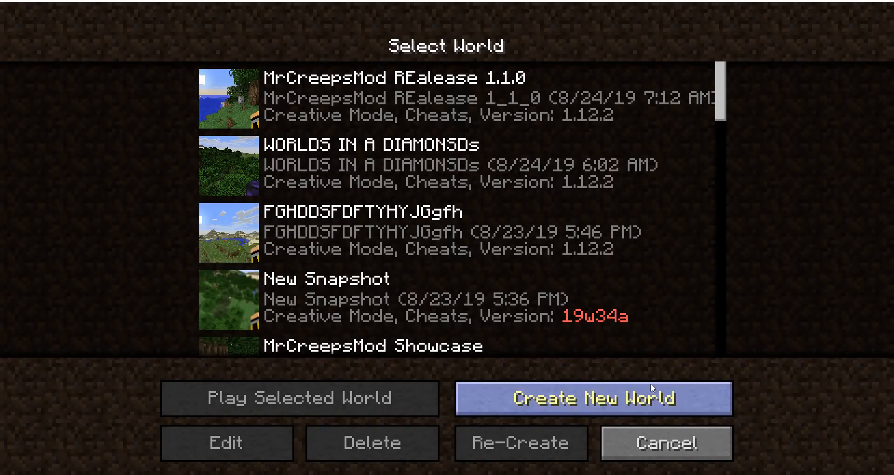
{"action": "key", "text": "Return"}
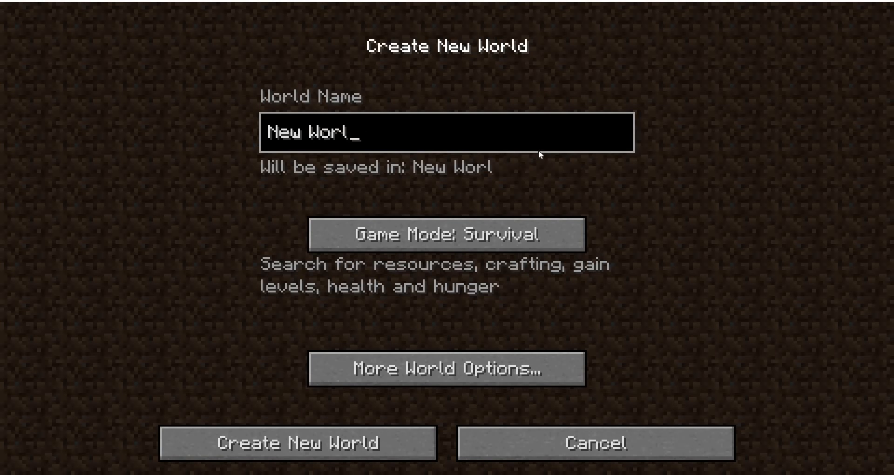
{"action": "key", "text": "BackSpace"}
{"action": "type", "text": "CopperMod2.0"}
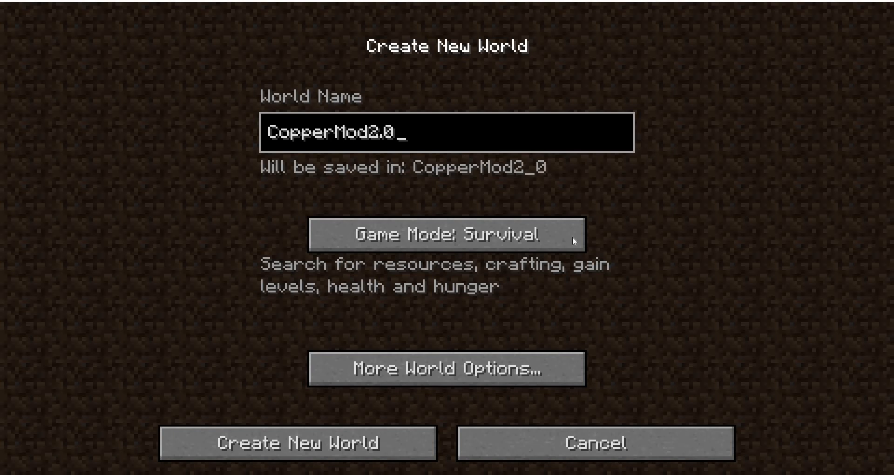
{"action": "left_click", "coordinate": [575, 238]}
{"action": "left_click", "coordinate": [568, 237]}
{"action": "left_click", "coordinate": [469, 369]}
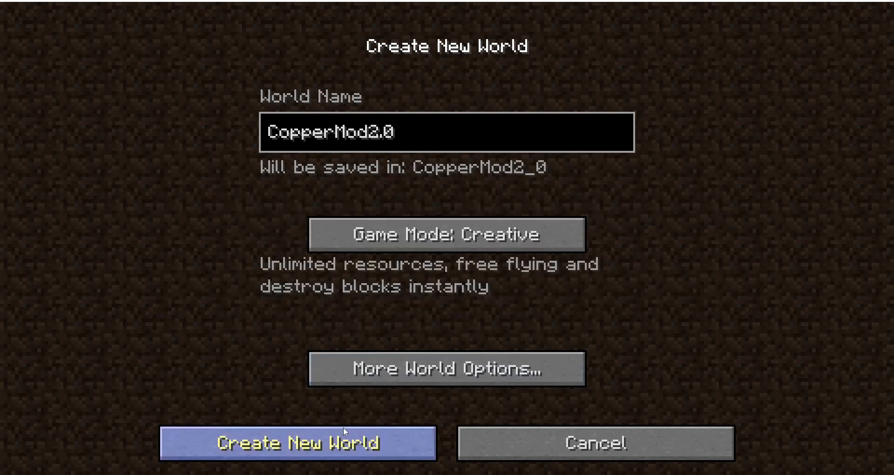
{"action": "left_click", "coordinate": [343, 426]}
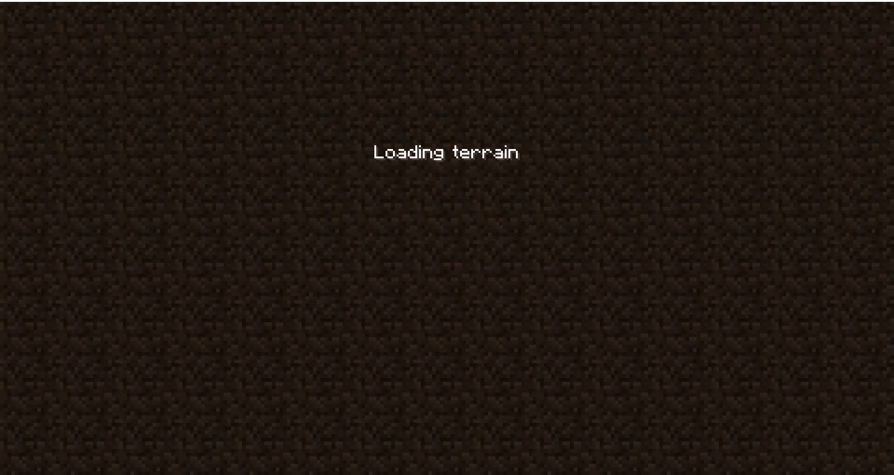
Open the creative inventory in the new world and turn on item cheat mode in the JEI config.
{"action": "key", "text": "w"}
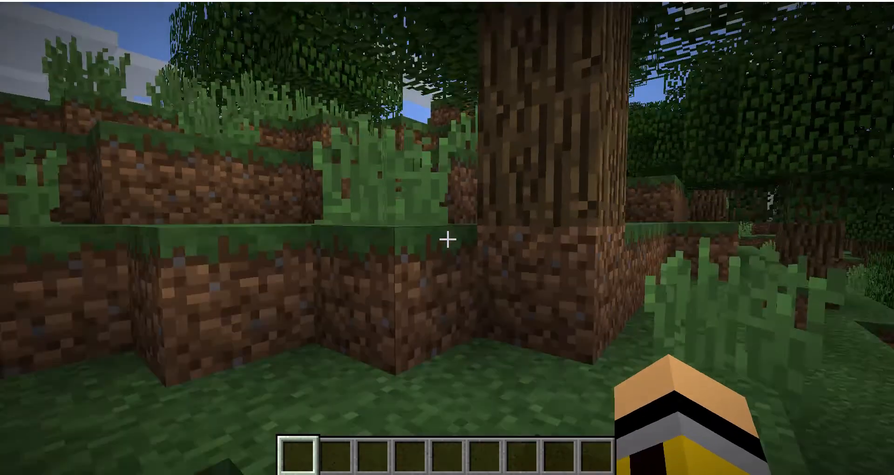
{"action": "key", "text": "w"}
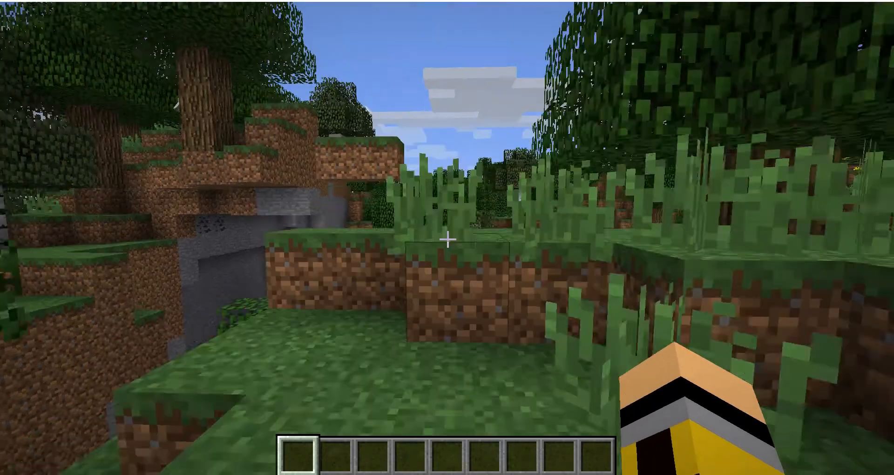
{"action": "key", "text": "w"}
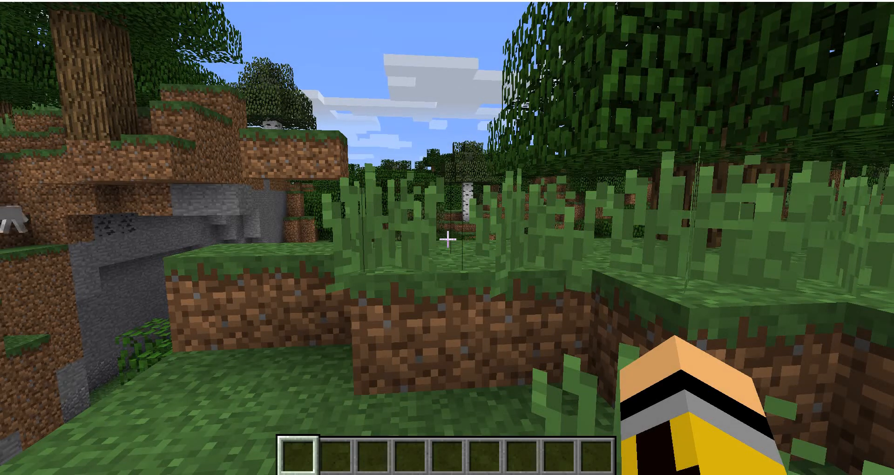
{"action": "key", "text": "e"}
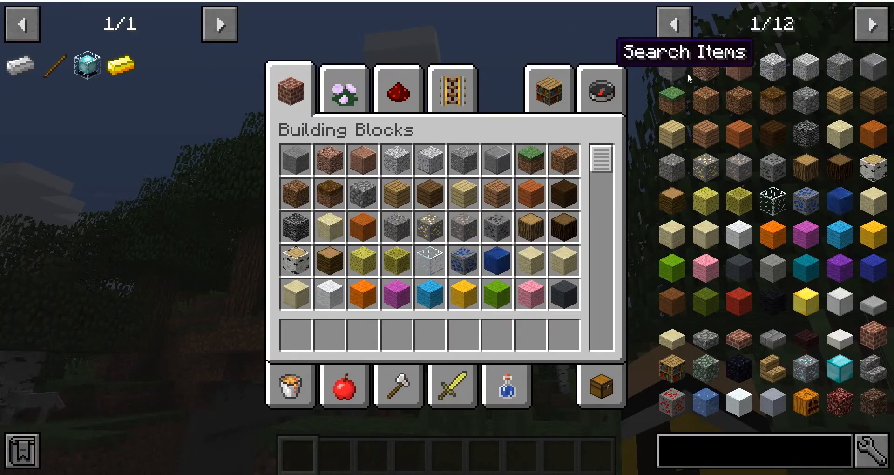
{"action": "left_click", "coordinate": [676, 17]}
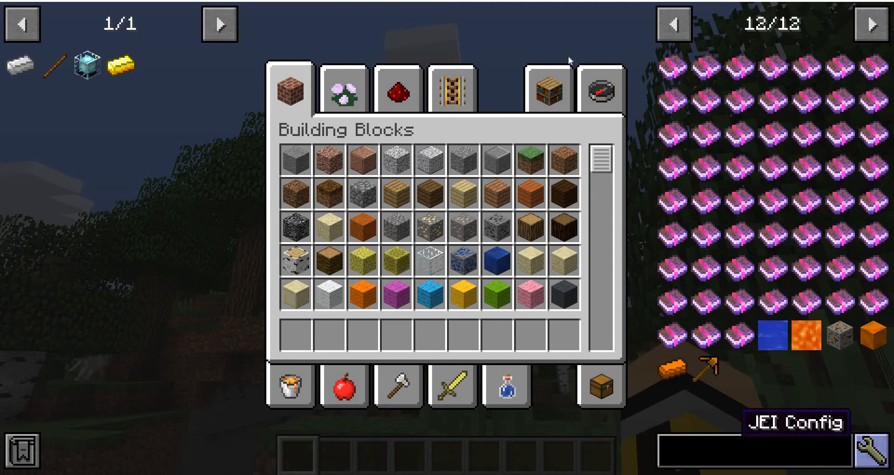
{"action": "left_click", "coordinate": [870, 449]}
{"action": "left_click", "coordinate": [543, 74]}
{"action": "left_click", "coordinate": [149, 439]}
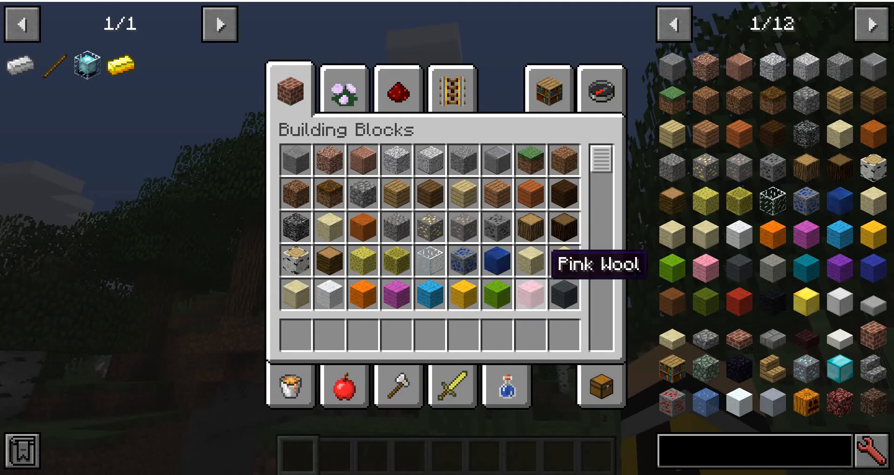
Add the Copper Ore, Copper Block, Copper Ingot and copper pickaxe from the last JEI item page to the hotbar.
{"action": "scroll", "coordinate": [788, 314], "scroll_direction": "up", "scroll_amount": 1}
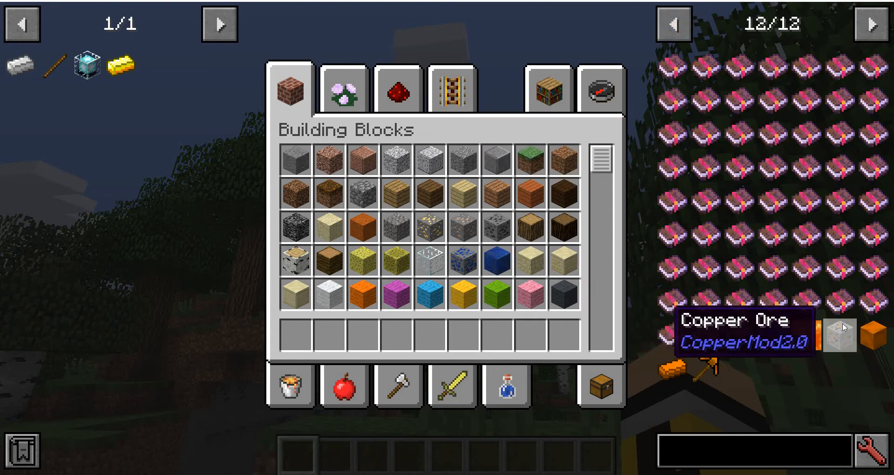
{"action": "left_click", "coordinate": [310, 336]}
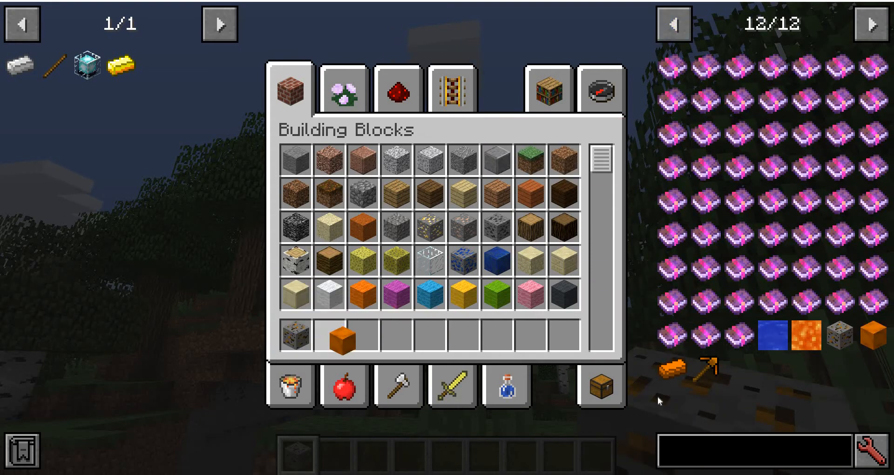
{"action": "left_click", "coordinate": [669, 368]}
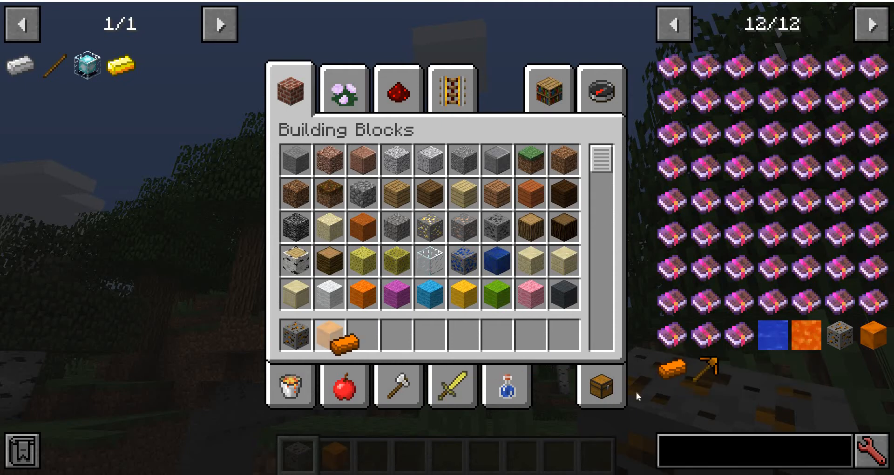
{"action": "left_click", "coordinate": [708, 374]}
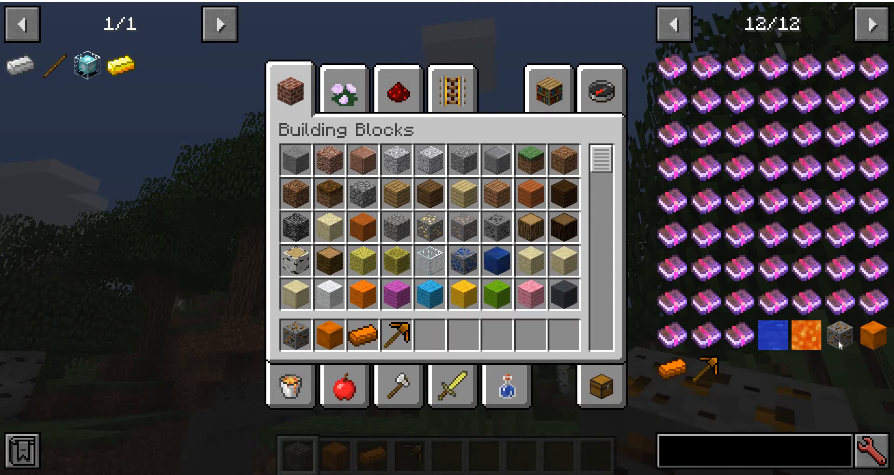
View the recipes for the Copper Block, Copper Ingot and copper pickaxe, then return to the game.
{"action": "left_click", "coordinate": [867, 346]}
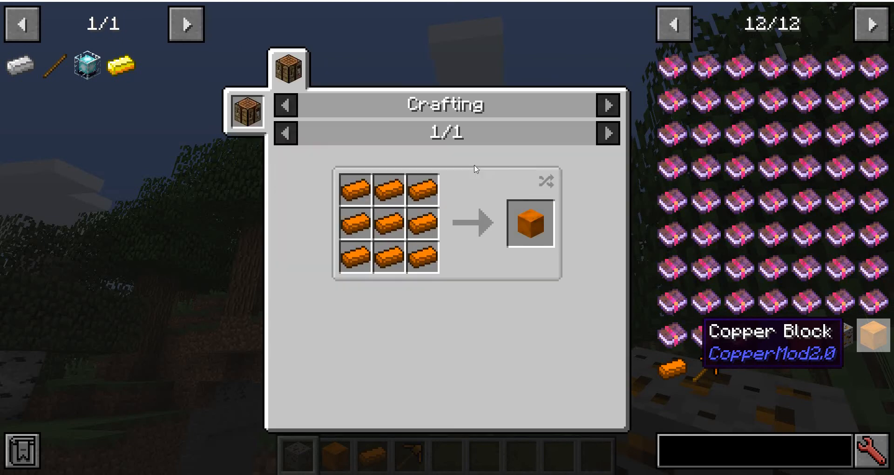
{"action": "key", "text": "Escape"}
{"action": "left_click", "coordinate": [672, 370]}
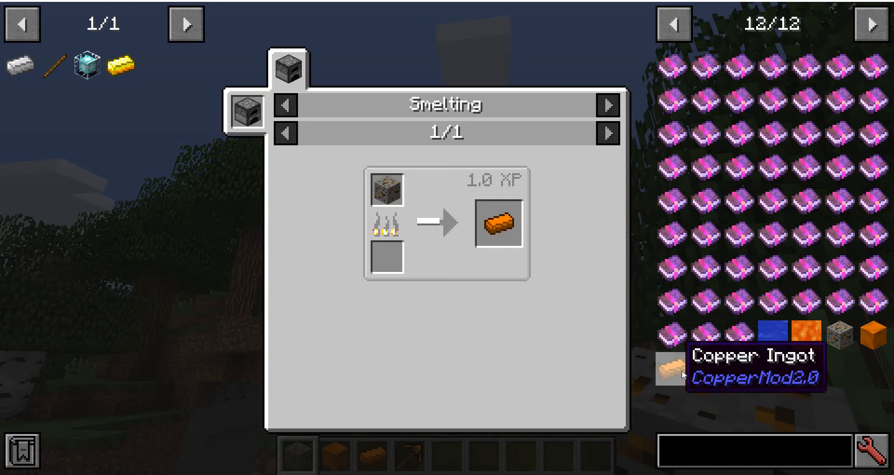
{"action": "key", "text": "Escape"}
{"action": "left_click", "coordinate": [706, 370]}
{"action": "key", "text": "Escape"}
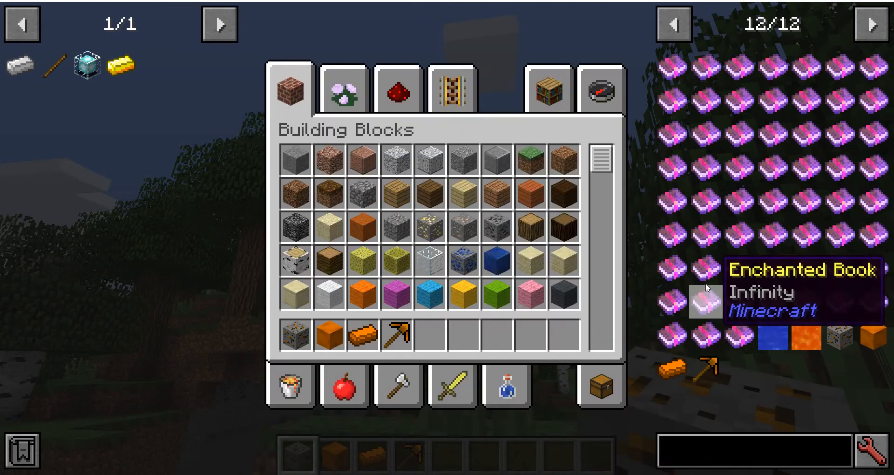
{"action": "key", "text": "Escape"}
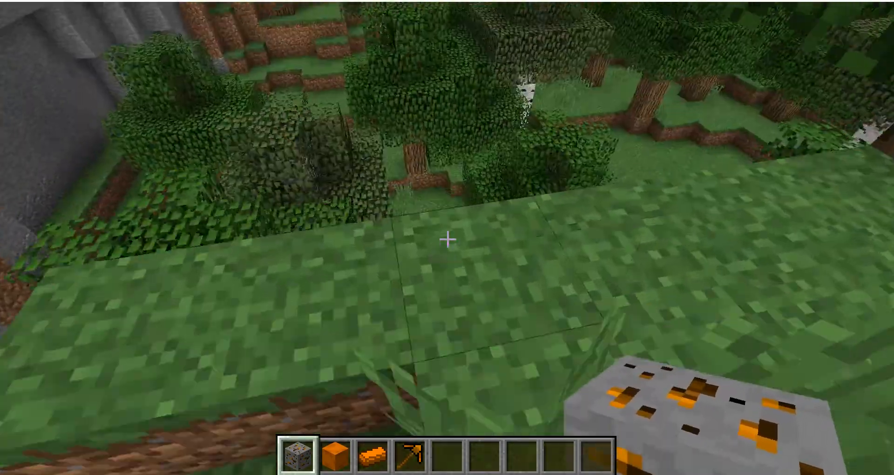
Go to the stone hillside, show the debug information and dig a shaft straight down beside the cliff.
{"action": "key", "text": "w"}
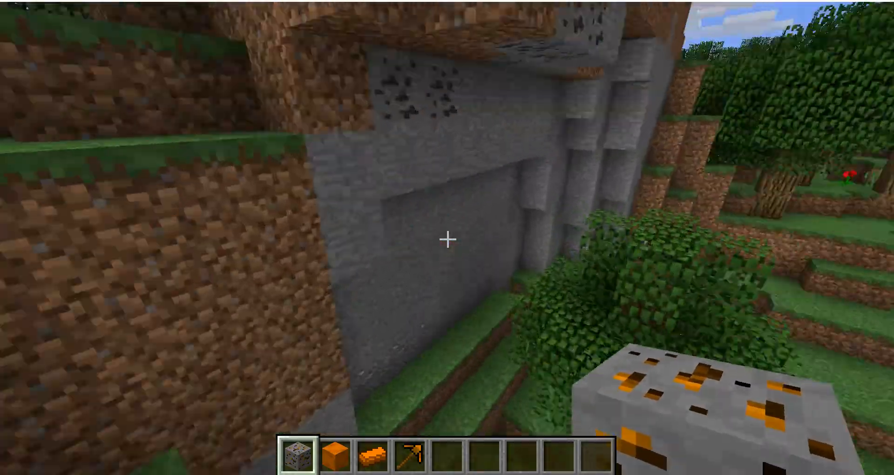
{"action": "key", "text": "F3"}
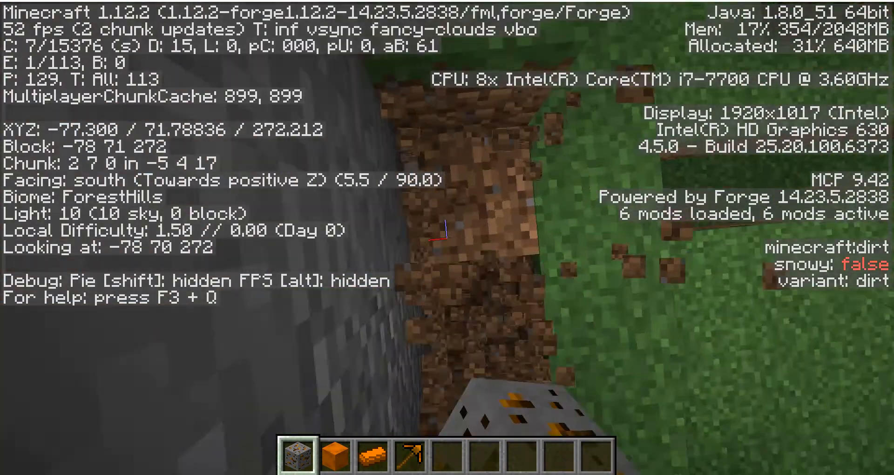
{"action": "left_click", "coordinate": [447, 238]}
{"action": "left_click", "coordinate": [447, 237]}
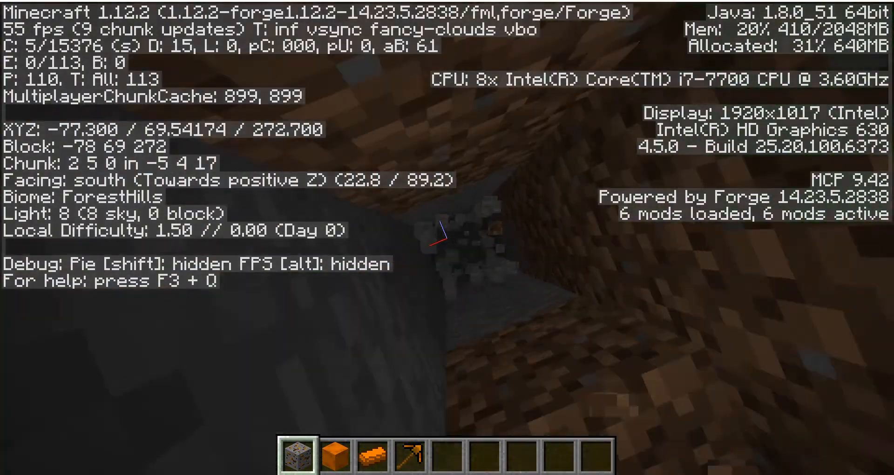
{"action": "left_click", "coordinate": [447, 237]}
{"action": "left_click", "coordinate": [447, 237]}
Search the creative items for "pot", put a splash potion of Night Vision in the hotbar and throw it overhead.
{"action": "key", "text": "e"}
{"action": "left_click", "coordinate": [599, 105]}
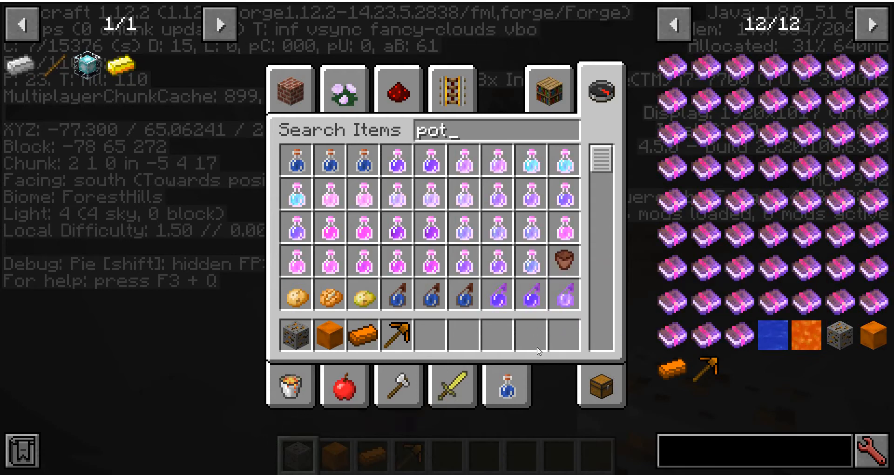
{"action": "key", "text": "Escape"}
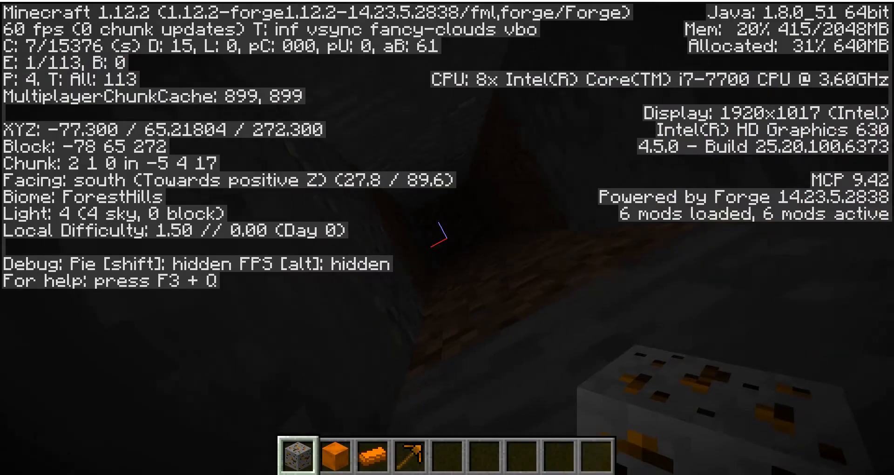
{"action": "key", "text": "5"}
{"action": "key", "text": "space"}
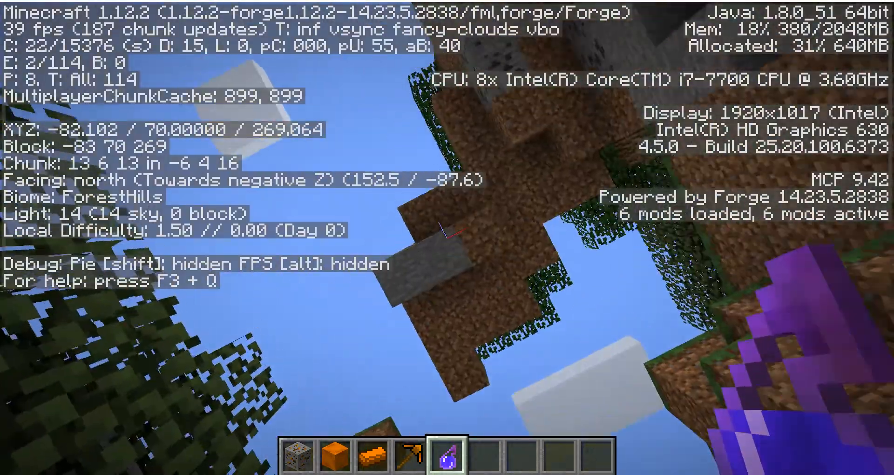
{"action": "right_click", "coordinate": [447, 237]}
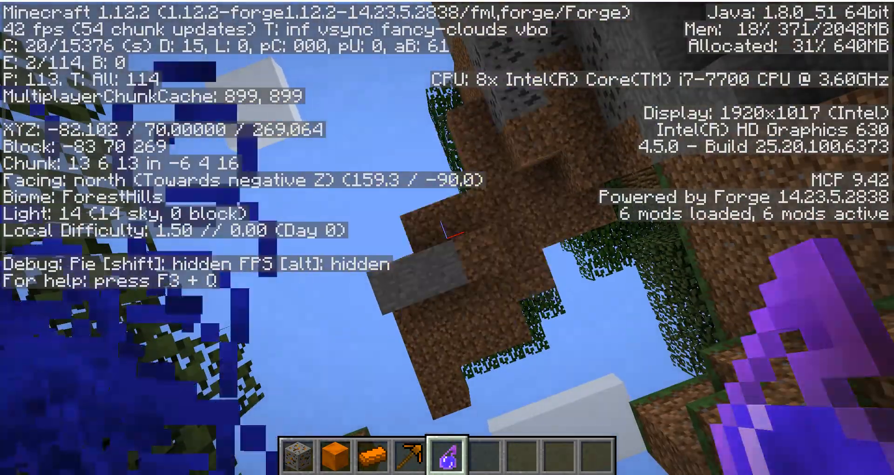
Return to the shaft and dig it down to about Y 38 to look for copper ore.
{"action": "key", "text": "w"}
{"action": "key", "text": "space"}
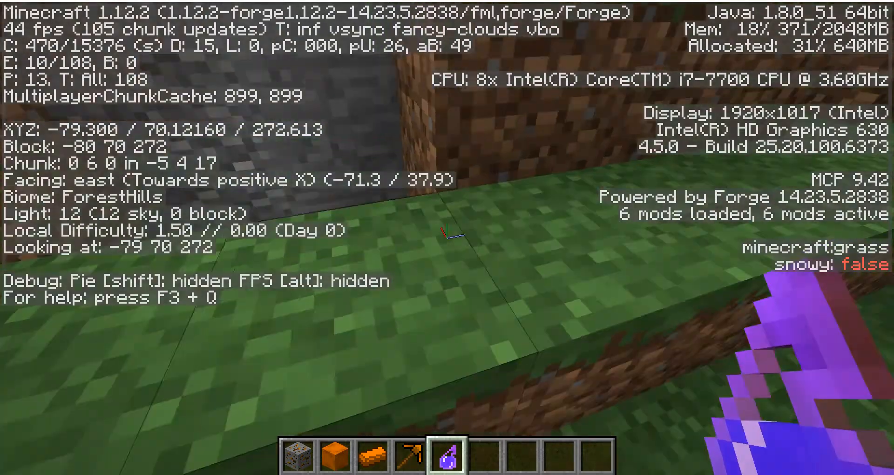
{"action": "key", "text": "w"}
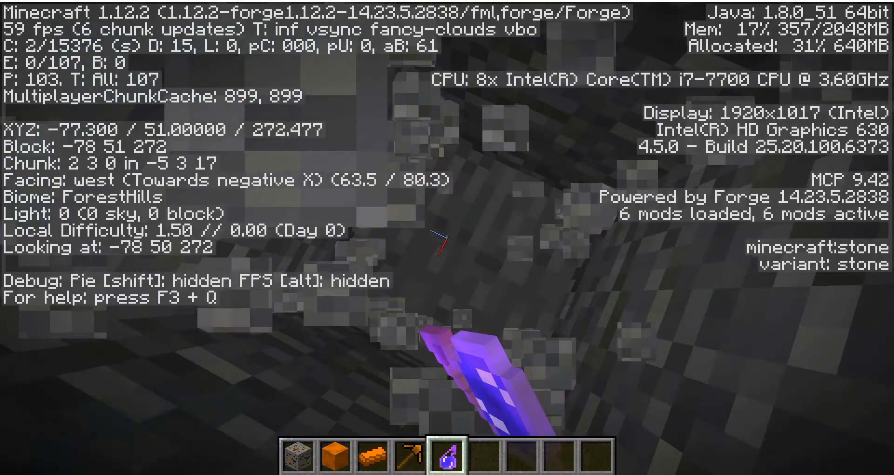
{"action": "left_click_drag", "start_coordinate": [445, 240], "coordinate": [446, 238]}
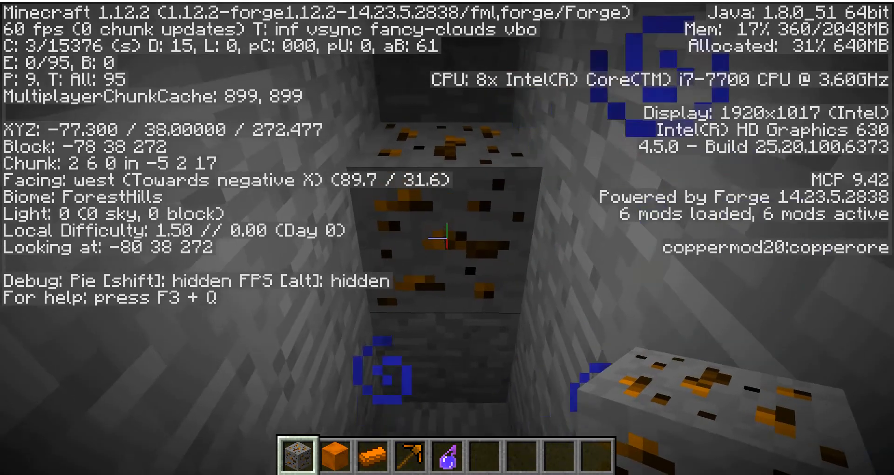
Tunnel west from the shaft through the stone down to Y 34, breaking blocks in search of copper ore.
{"action": "left_click_drag", "start_coordinate": [446, 238], "coordinate": [446, 238]}
{"action": "key", "text": "w"}
{"action": "key", "text": "w"}
{"action": "key", "text": "w"}
{"action": "key", "text": "w"}
{"action": "key", "text": "w"}
{"action": "key", "text": "w"}
{"action": "right_click", "coordinate": [446, 238]}
{"action": "key", "text": "s"}
{"action": "right_click", "coordinate": [446, 238]}
{"action": "right_click", "coordinate": [446, 239]}
{"action": "key", "text": "w"}
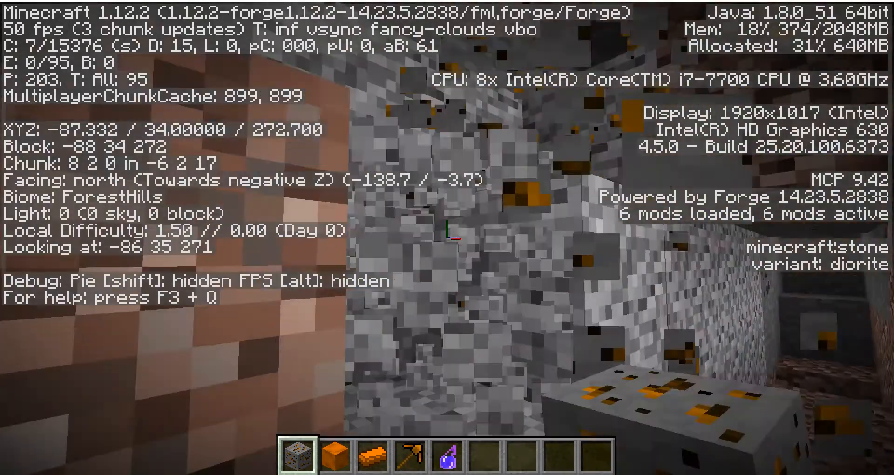
Switch the game to survival mode with the command /gamemode survival.
{"action": "key", "text": "e"}
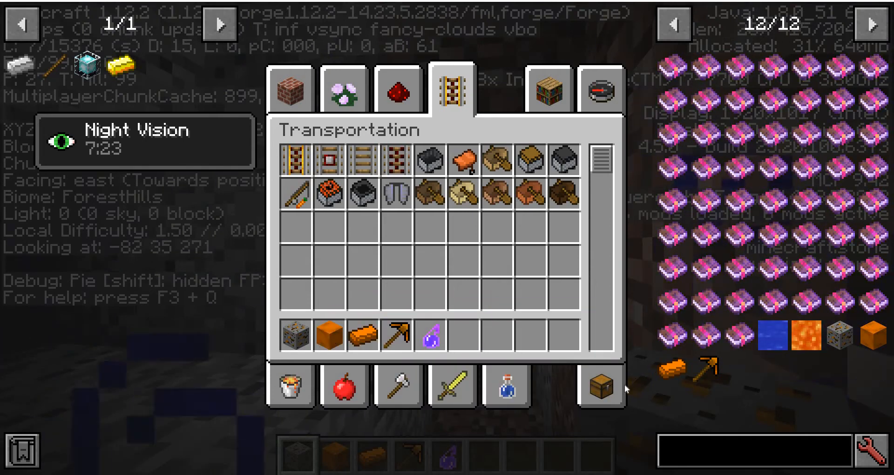
{"action": "key", "text": "e"}
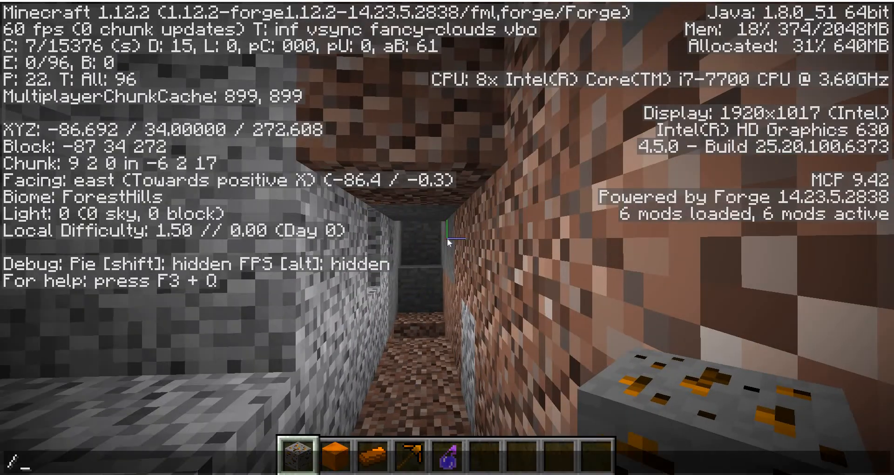
{"action": "type", "text": "/gamemode"}
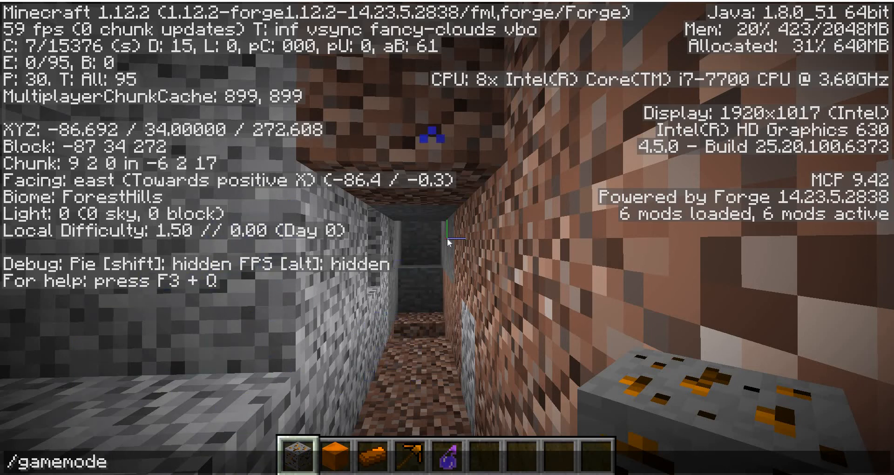
{"action": "type", "text": " surviva"}
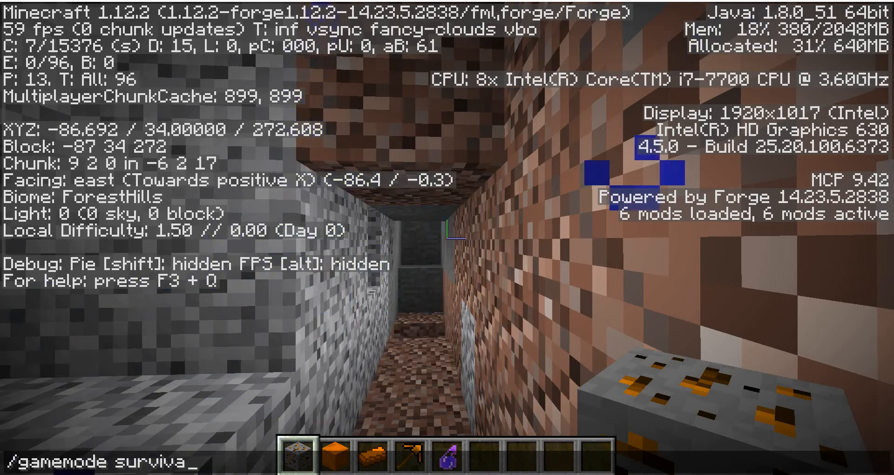
{"action": "type", "text": "l"}
{"action": "key", "text": "Return"}
Equip the MiningTool pickaxe and mine granite and stone blocks along the tunnel's south side, heading east.
{"action": "key", "text": "w"}
{"action": "key", "text": "4"}
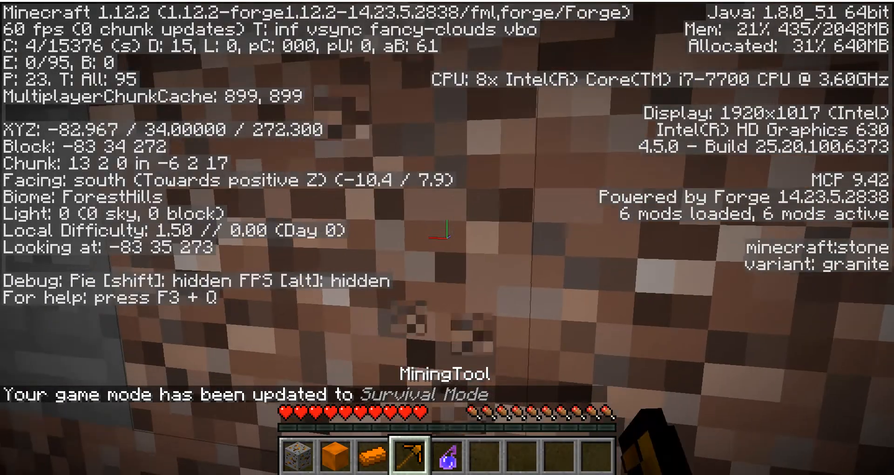
{"action": "left_click", "coordinate": [447, 237]}
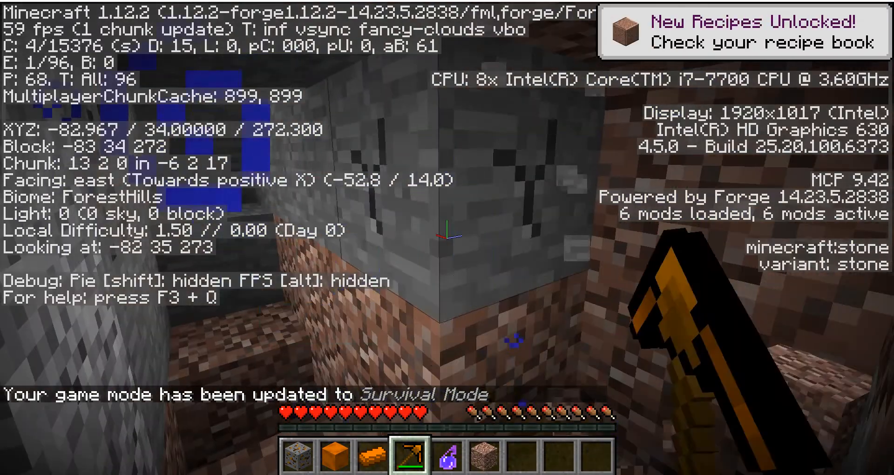
{"action": "left_click", "coordinate": [447, 237]}
{"action": "key", "text": "w"}
{"action": "left_click", "coordinate": [447, 238]}
{"action": "left_click", "coordinate": [447, 238]}
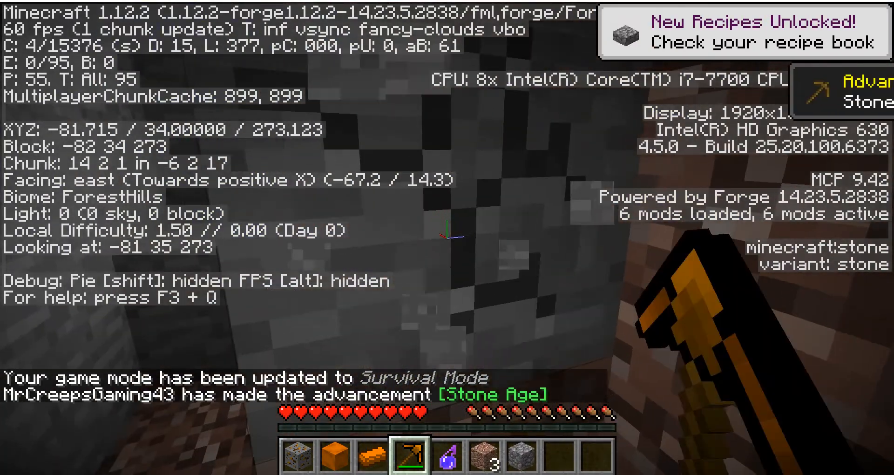
{"action": "left_click", "coordinate": [447, 237]}
{"action": "key", "text": "s"}
{"action": "left_click", "coordinate": [447, 237]}
{"action": "key", "text": "w"}
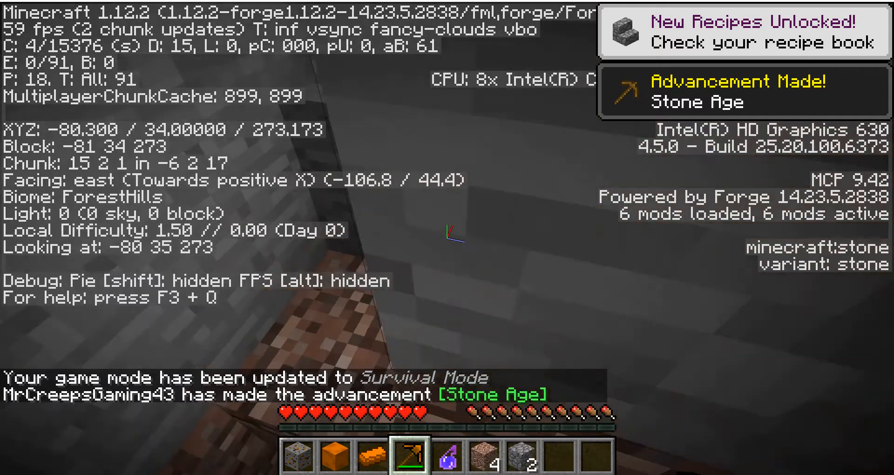
Mine a stone block at the tunnel's east end and the coal ore in its north wall, and collect the coal.
{"action": "key", "text": "w"}
{"action": "key", "text": "space"}
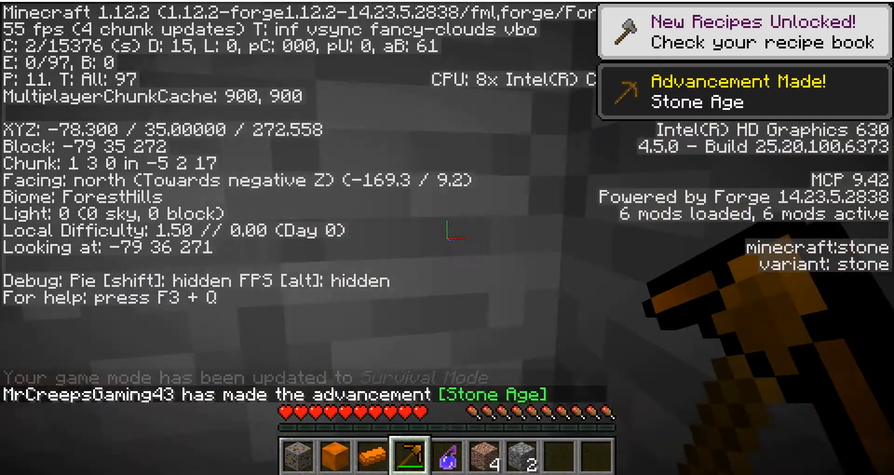
{"action": "left_click", "coordinate": [447, 238]}
{"action": "key", "text": "w"}
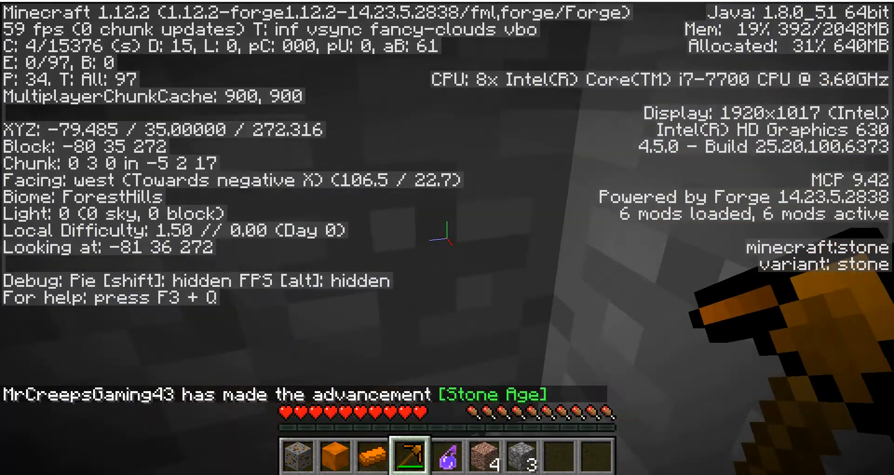
{"action": "key", "text": "w"}
{"action": "left_click", "coordinate": [447, 238]}
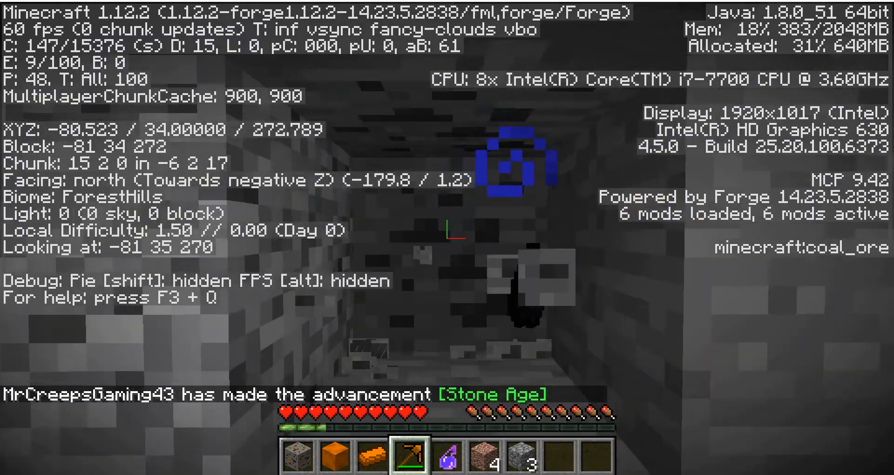
{"action": "key", "text": "w"}
Go back west through the tunnel and mine the iron ore block above the granite wall with the MiningTool.
{"action": "key", "text": "space"}
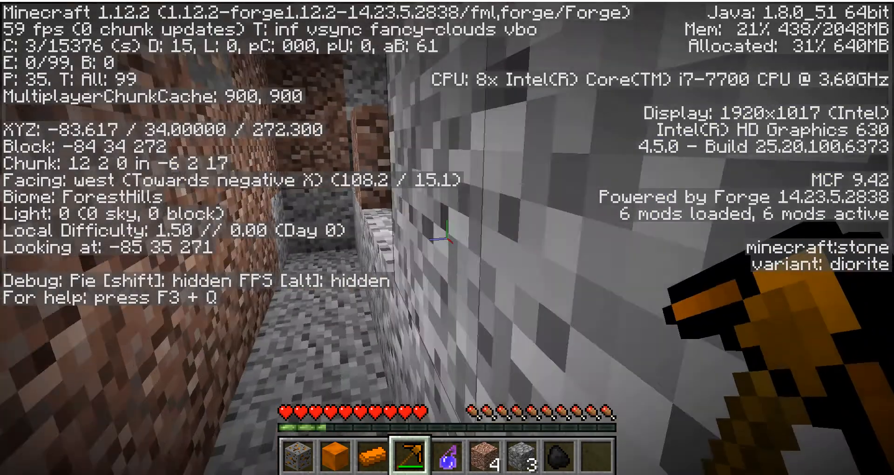
{"action": "key", "text": "w"}
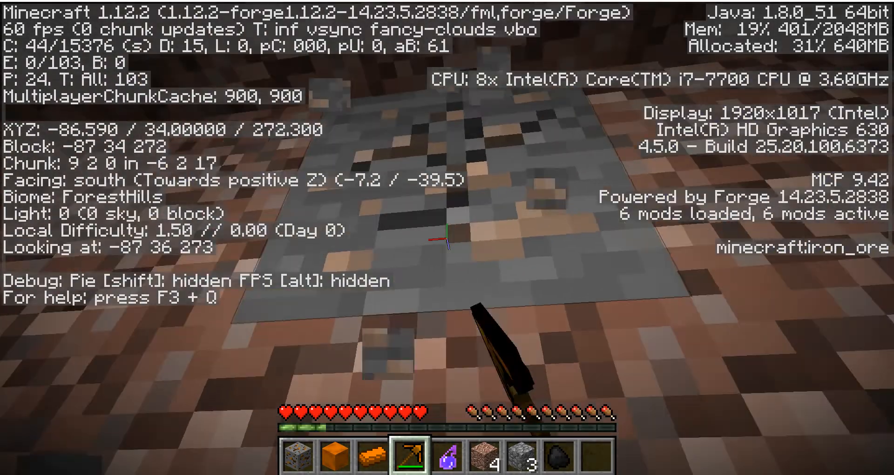
{"action": "left_click", "coordinate": [447, 237]}
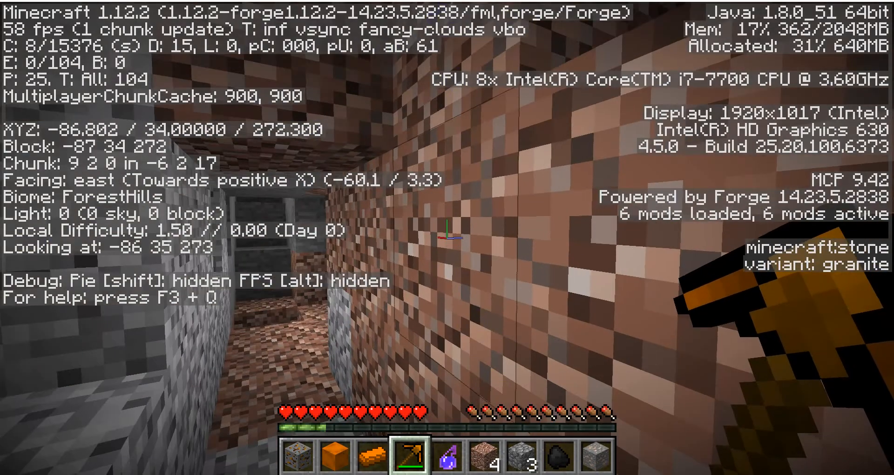
Hide the debug information and switch back to creative mode with the command /gamemode creative.
{"action": "key", "text": "F3"}
{"action": "type", "text": "/ga"}
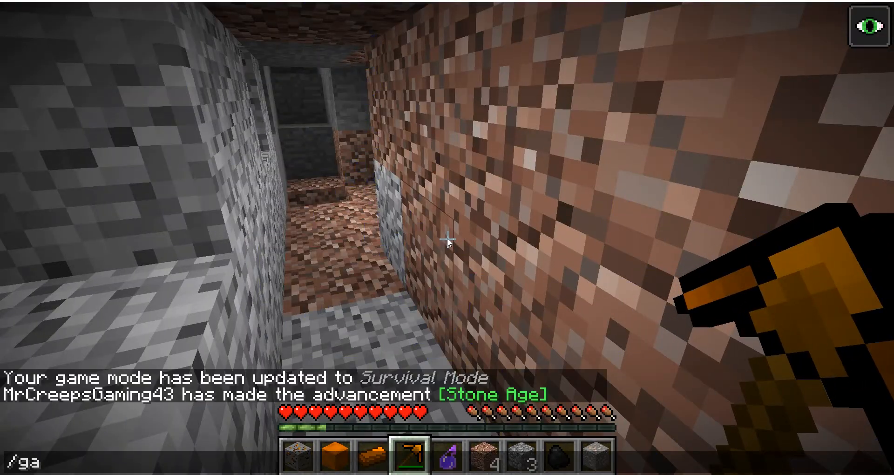
{"action": "type", "text": "memdie"}
{"action": "key", "text": "BackSpace"}
{"action": "key", "text": "BackSpace"}
{"action": "key", "text": "BackSpace"}
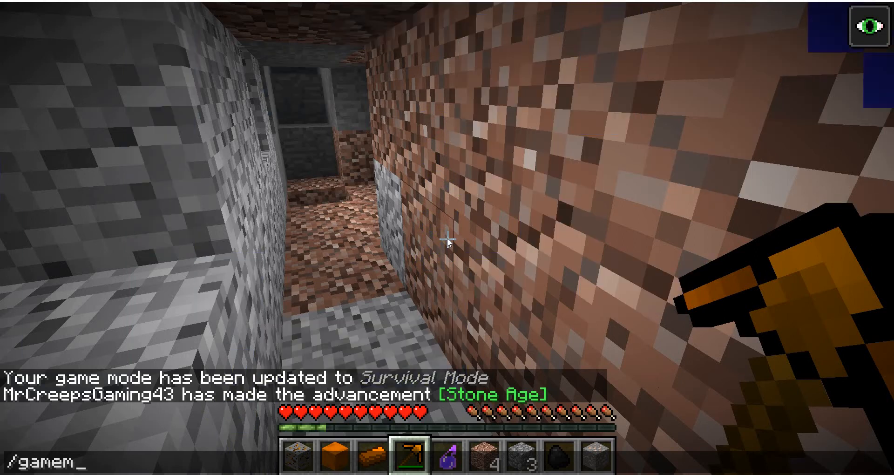
{"action": "type", "text": "ode creat"}
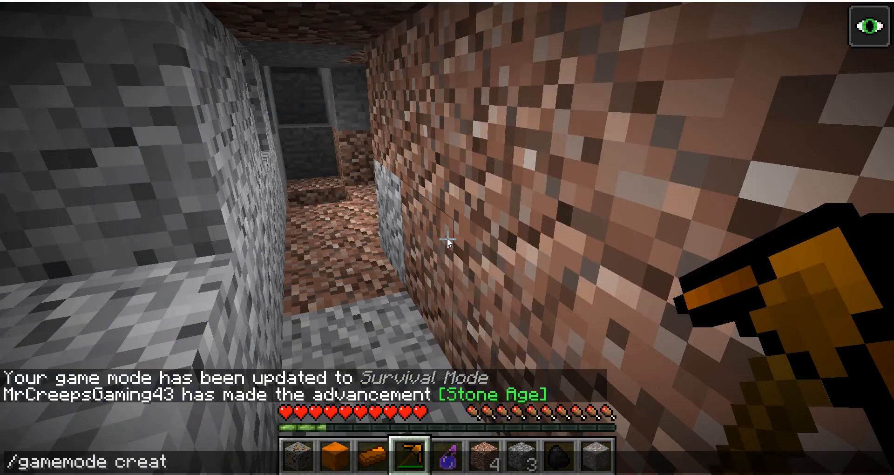
{"action": "type", "text": "ive"}
{"action": "key", "text": "Return"}
Dig straight up from the tunnel through the granite, dirt and stone to get back to the surface.
{"action": "left_click", "coordinate": [447, 238]}
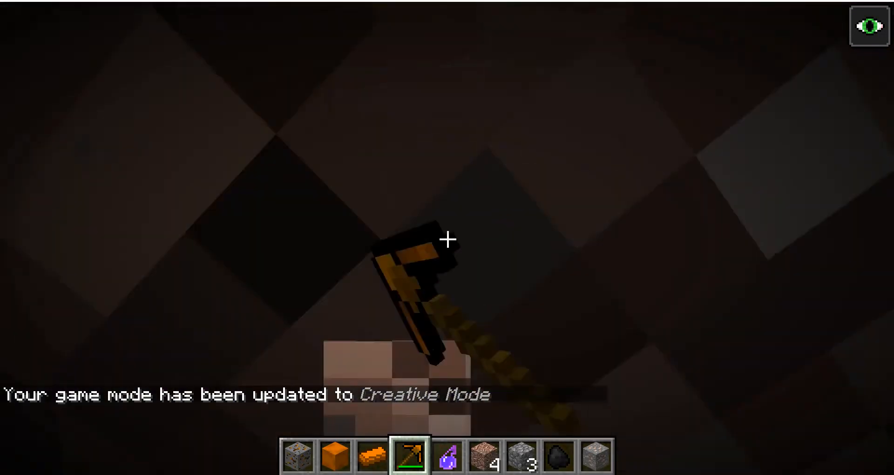
{"action": "left_click", "coordinate": [447, 238]}
{"action": "left_click", "coordinate": [447, 240]}
{"action": "left_click", "coordinate": [447, 239]}
{"action": "left_click", "coordinate": [447, 239]}
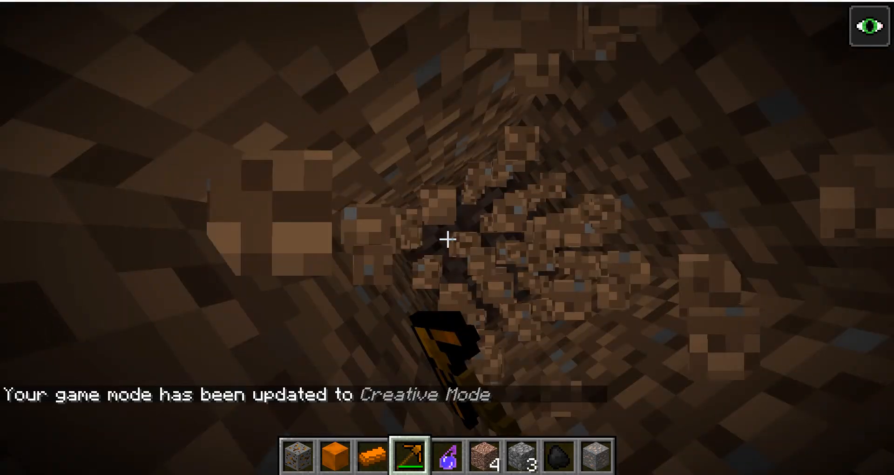
{"action": "left_click", "coordinate": [448, 239]}
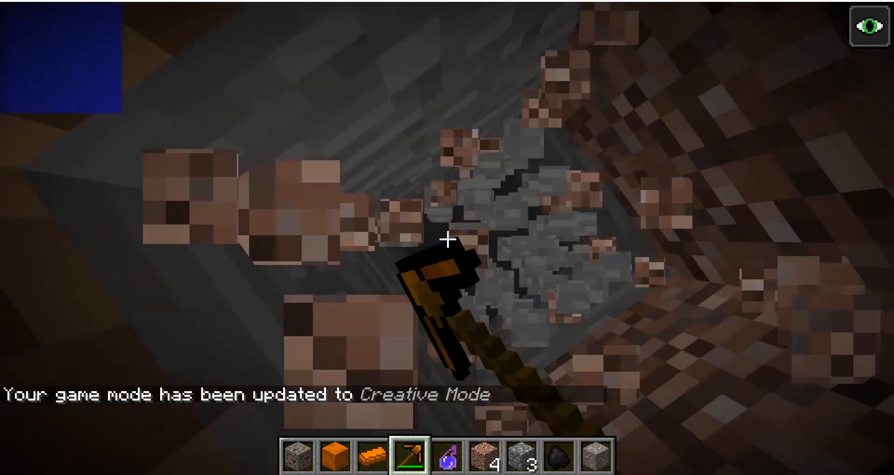
{"action": "left_click", "coordinate": [448, 240]}
{"action": "left_click", "coordinate": [448, 239]}
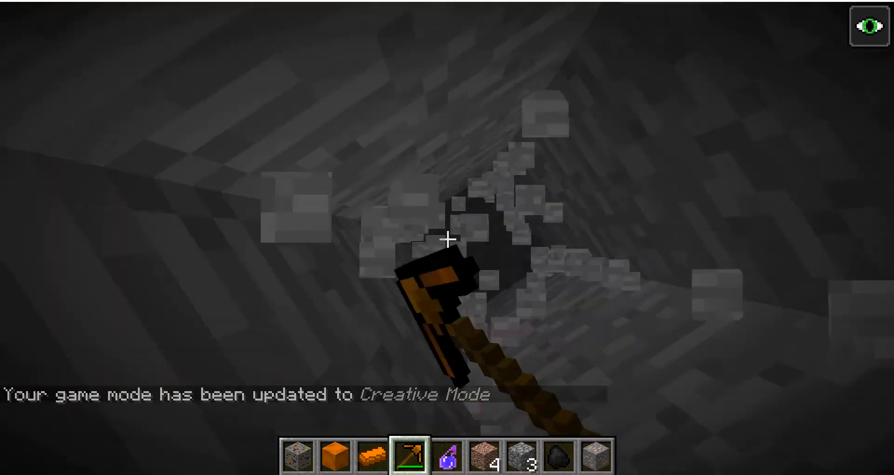
{"action": "left_click", "coordinate": [447, 239]}
{"action": "left_click", "coordinate": [448, 239]}
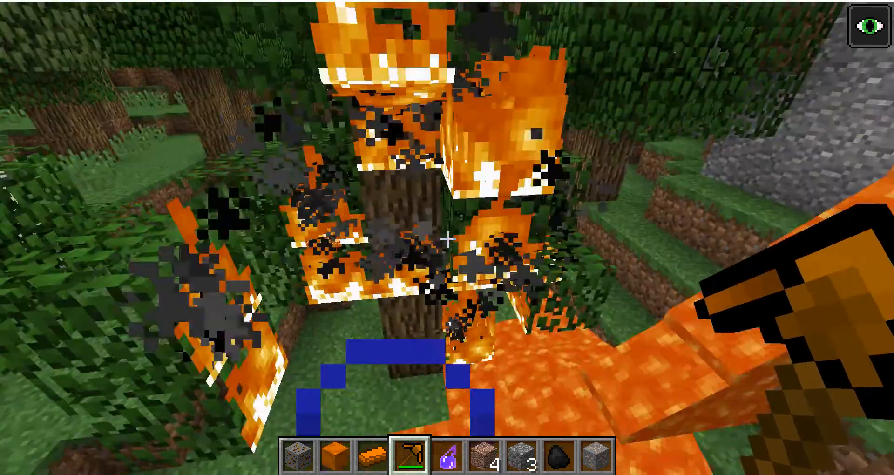
Speed up the fire spread near the lava by setting the game rule randomTickSpeed to 450.
{"action": "key", "text": "slash"}
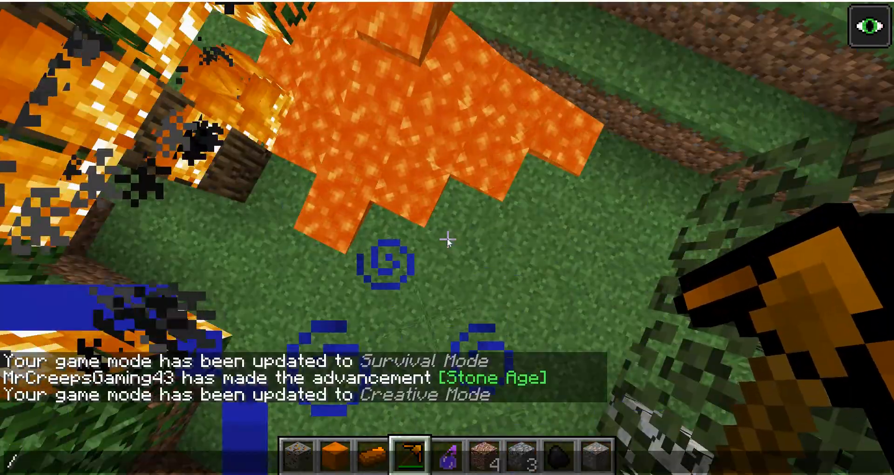
{"action": "type", "text": "gamem"}
{"action": "key", "text": "BackSpace"}
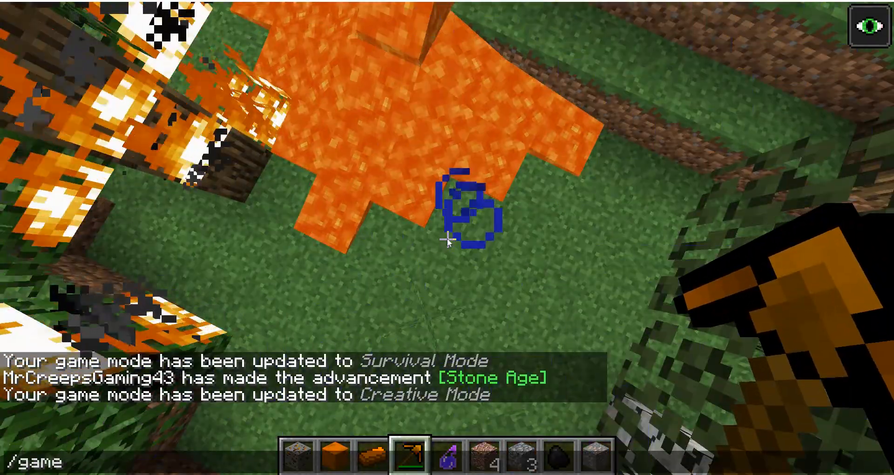
{"action": "type", "text": "rule"}
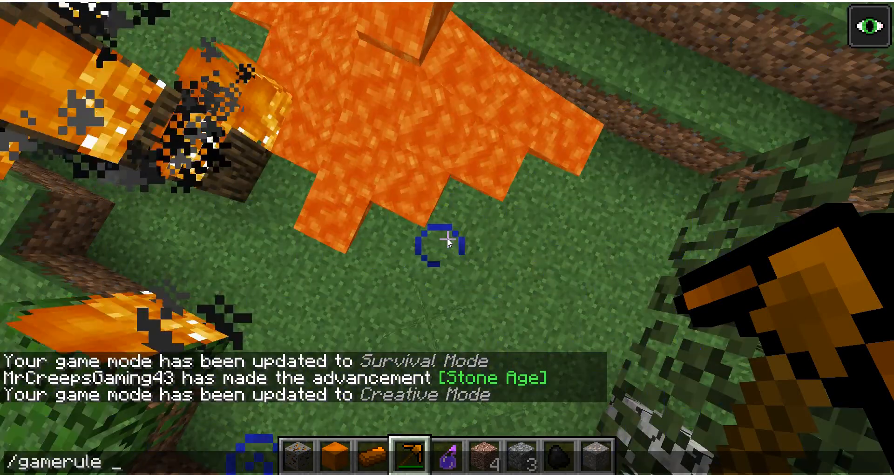
{"action": "type", "text": "r"}
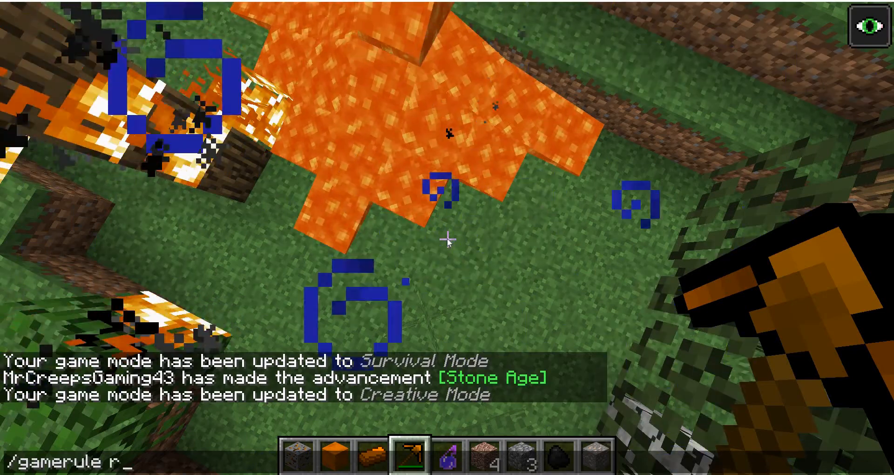
{"action": "type", "text": "andomTi"}
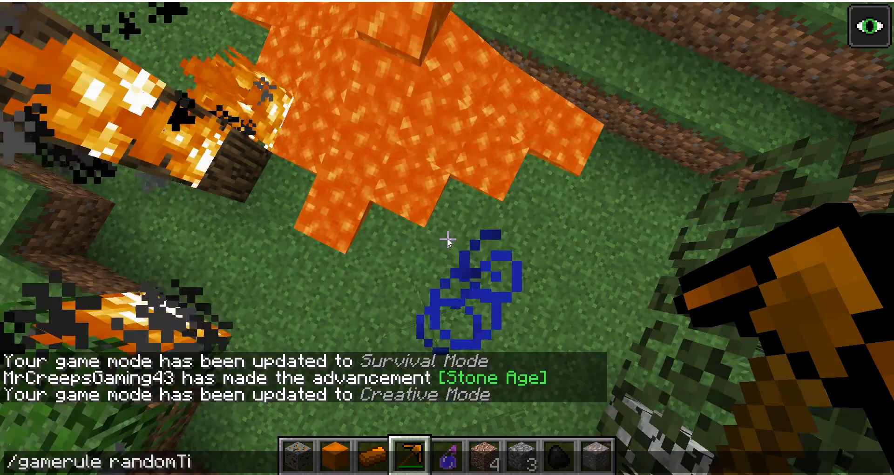
{"action": "type", "text": "ckSp"}
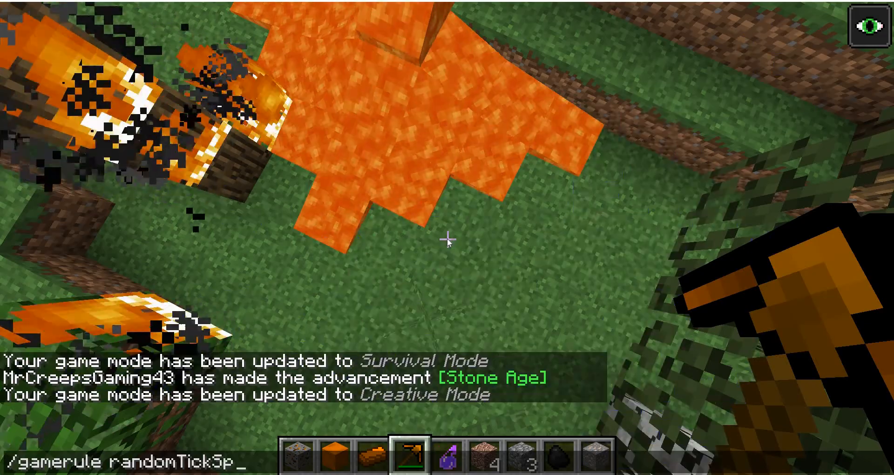
{"action": "type", "text": "eed 450"}
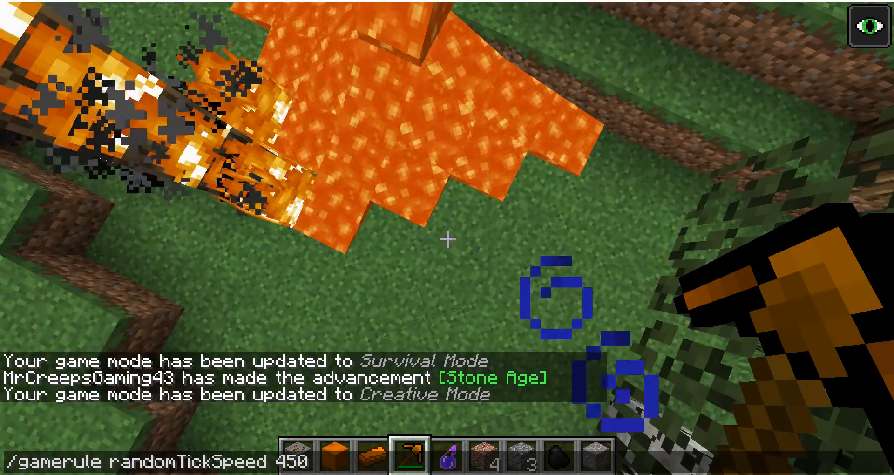
{"action": "key", "text": "Return"}
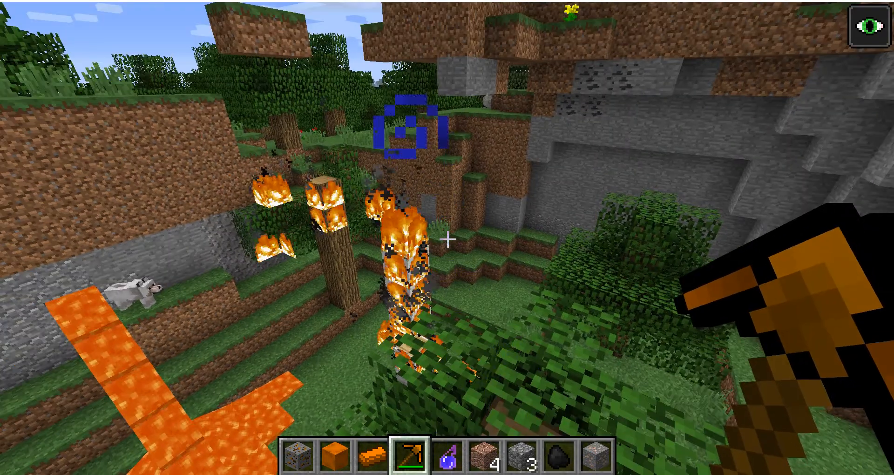
Set the game rule randomTickSpeed to 1000 and fly up above the forest.
{"action": "key", "text": "slash"}
{"action": "type", "text": "ga"}
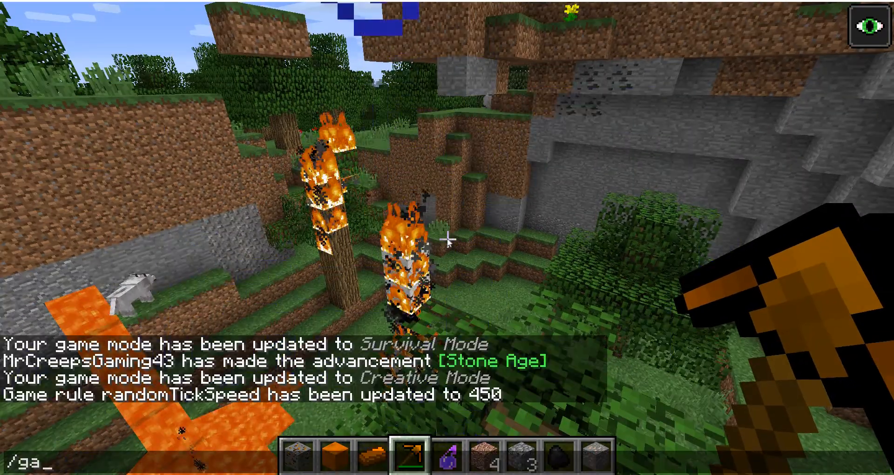
{"action": "type", "text": "em"}
{"action": "key", "text": "BackSpace"}
{"action": "key", "text": "BackSpace"}
{"action": "type", "text": "me"}
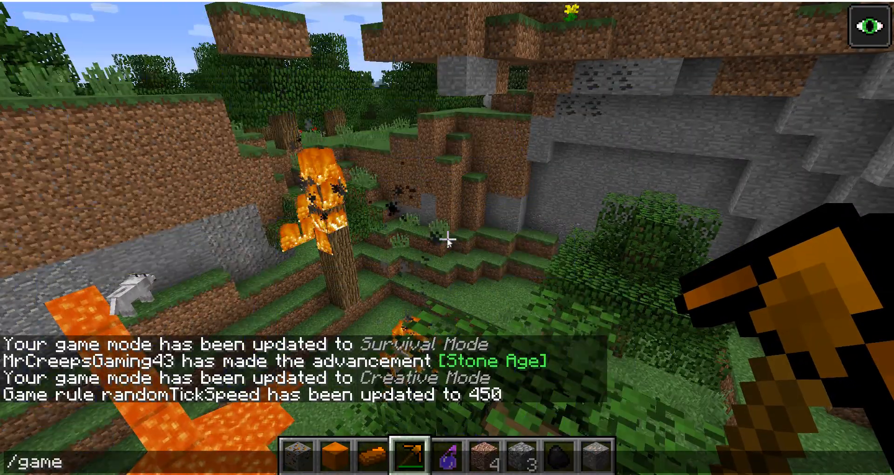
{"action": "type", "text": "rule "}
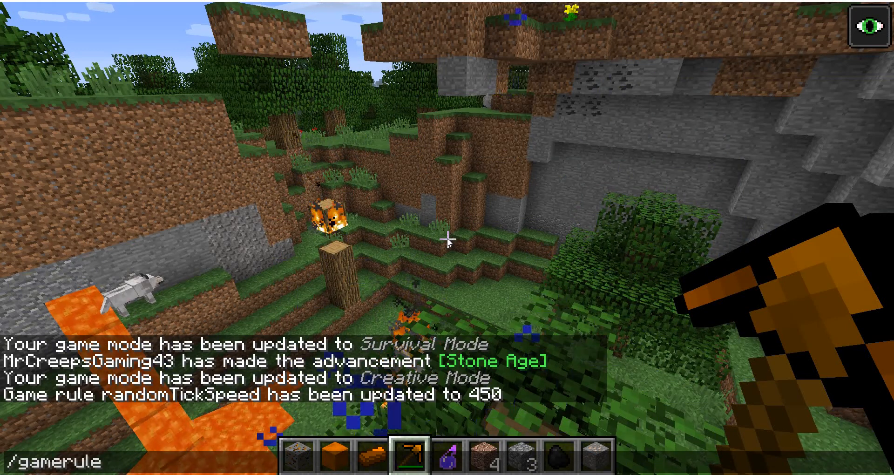
{"action": "type", "text": "randomTickSpeed 1000"}
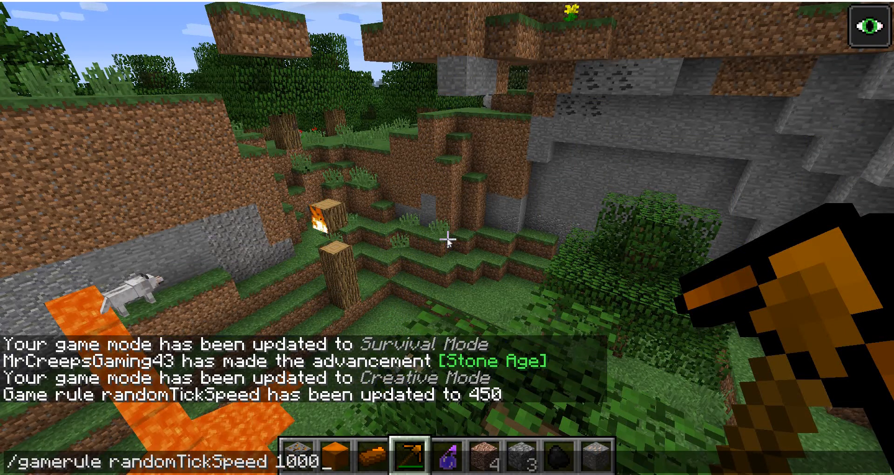
{"action": "key", "text": "Return"}
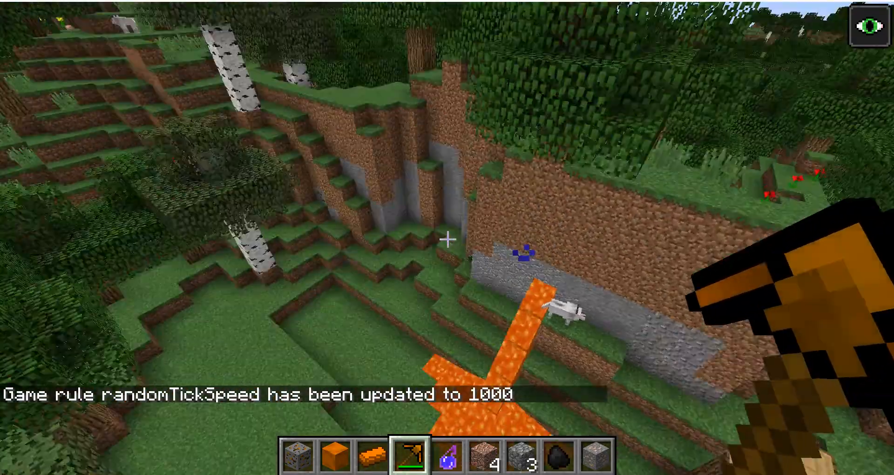
{"action": "key", "text": "space"}
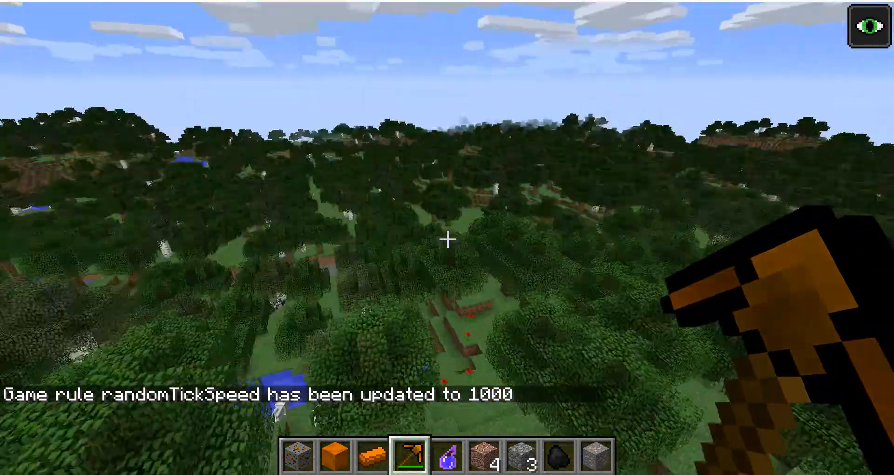